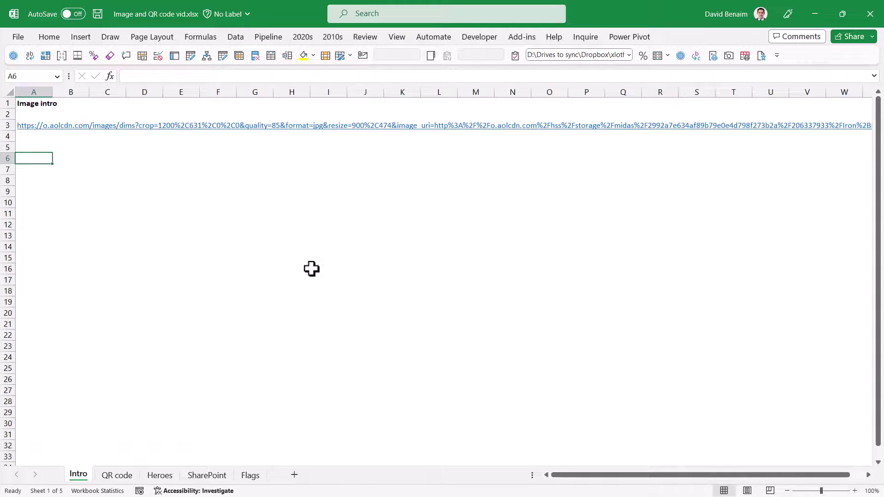
Enter =IMAGE(A3) in A6 to display the picture from the A3 link
type("=")
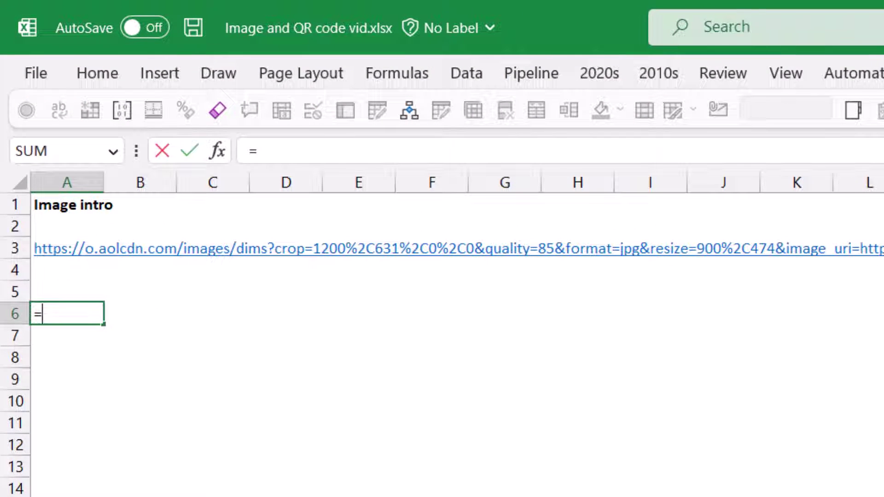
type("imag")
key("Tab")
key("Up")
key("Up")
key("Up")
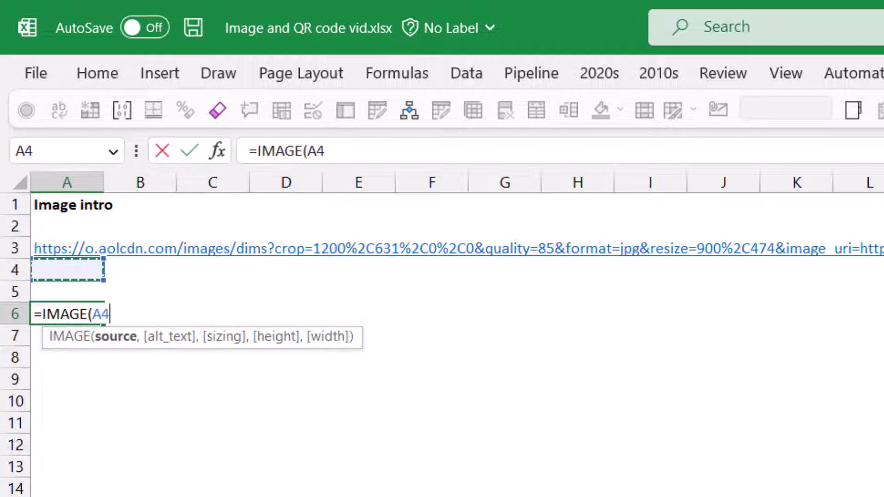
type(")")
key("Return")
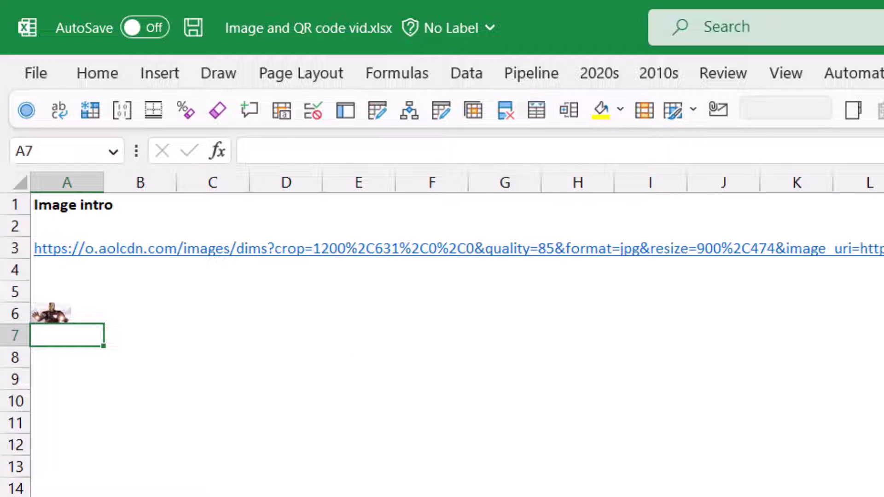
Make row 6 taller and column A wider so the image shows larger
left_click_drag(23, 326, 25, 404)
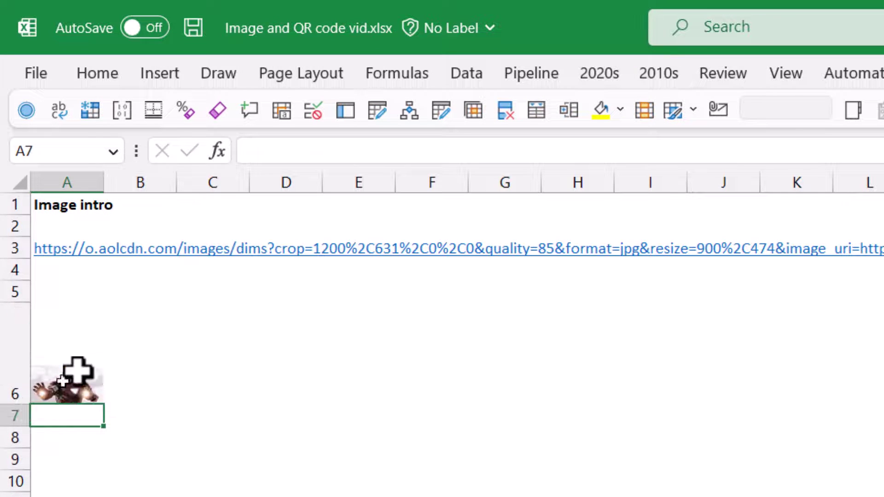
left_click(76, 374)
left_click_drag(103, 184, 186, 196)
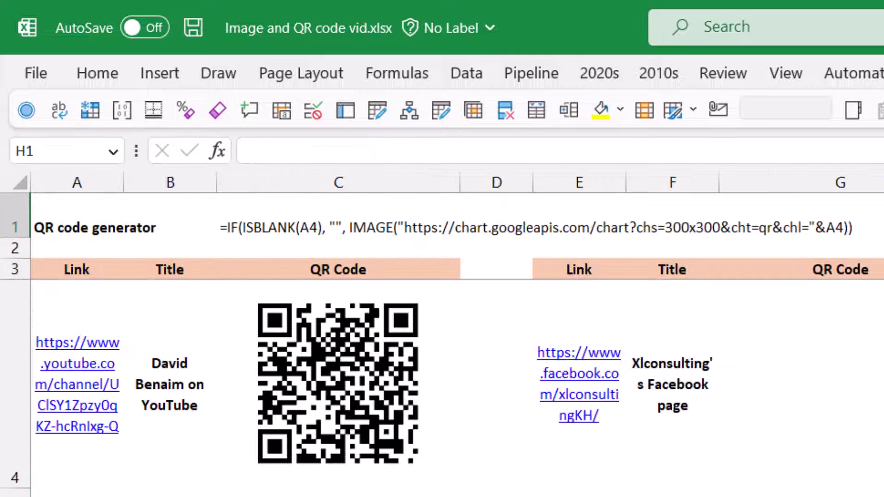
Fill C4's QR code formula down to C6 and check the new QR codes
left_click(394, 458)
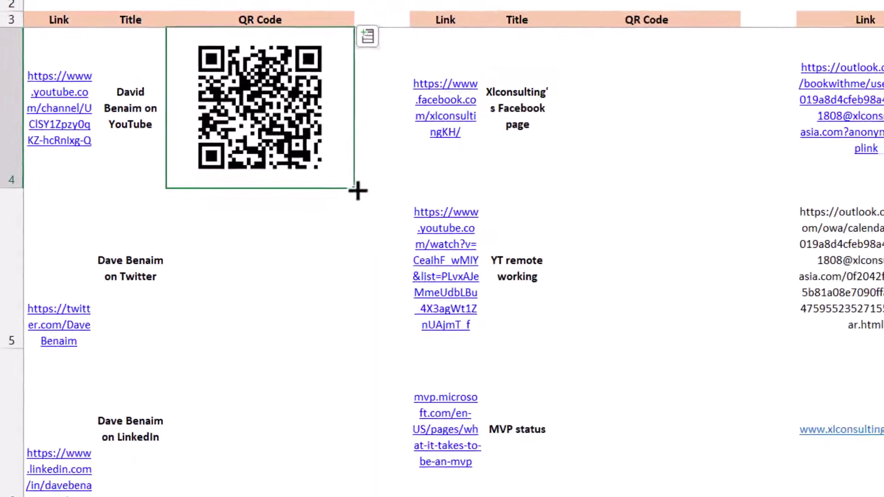
left_click_drag(460, 487, 419, 496)
left_click_drag(319, 288, 296, 446)
left_click(294, 241)
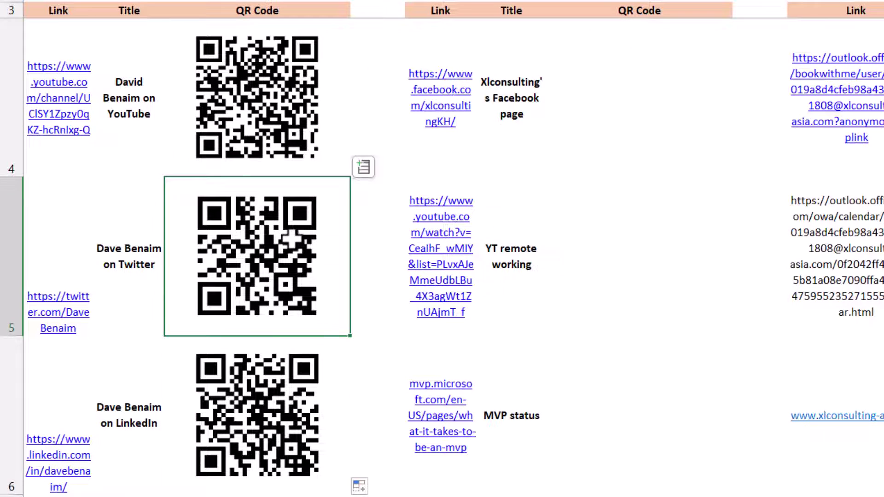
left_click(260, 379)
left_click(272, 262)
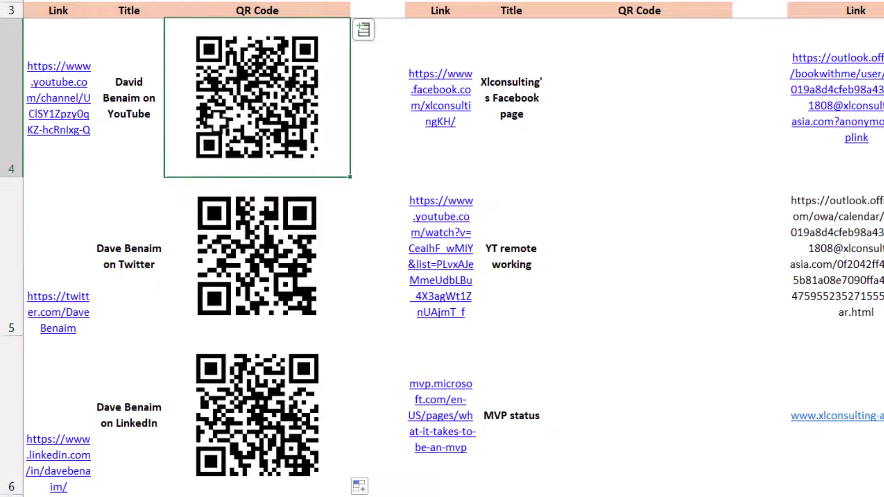
left_click(217, 125)
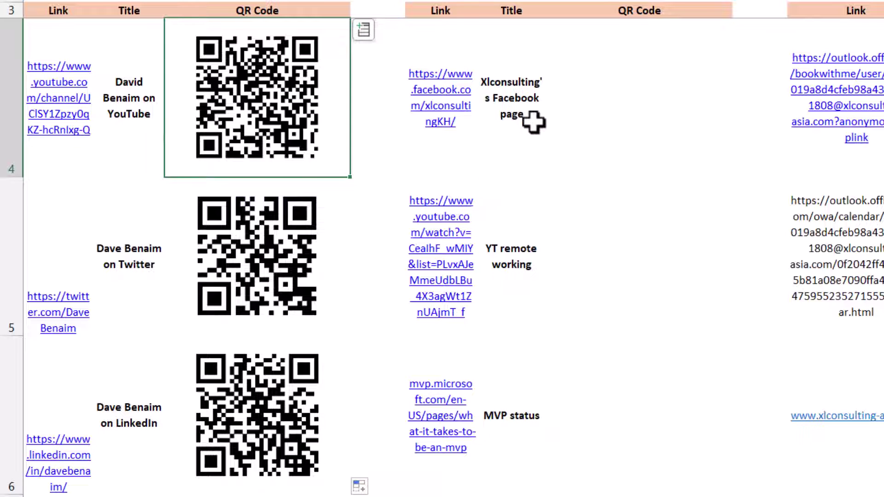
left_click(257, 414)
scroll(314, 310, "down", 2)
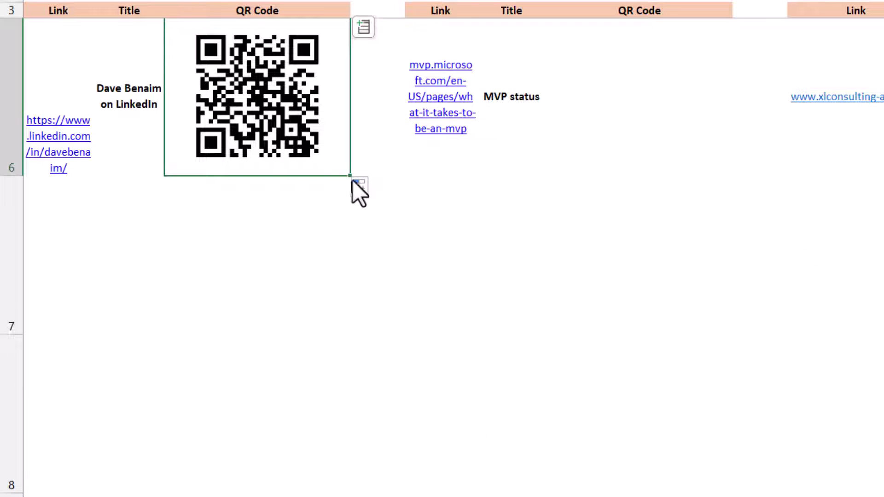
left_click_drag(350, 177, 336, 322)
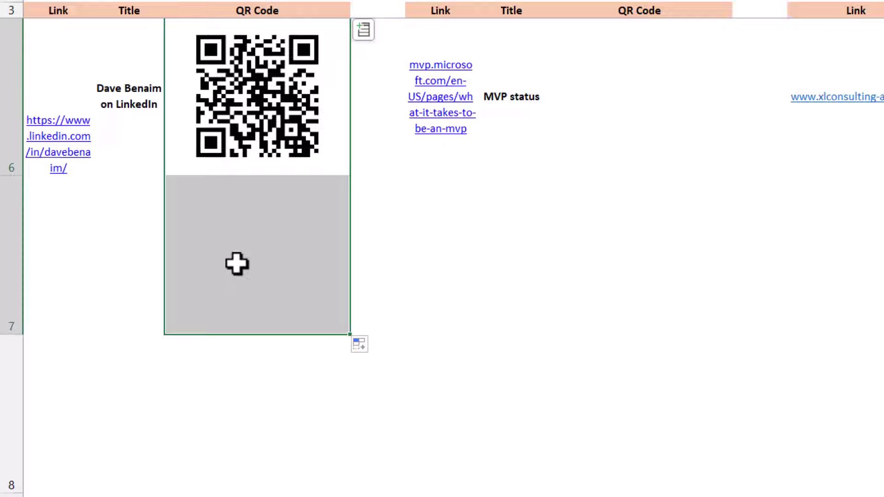
left_click(237, 243)
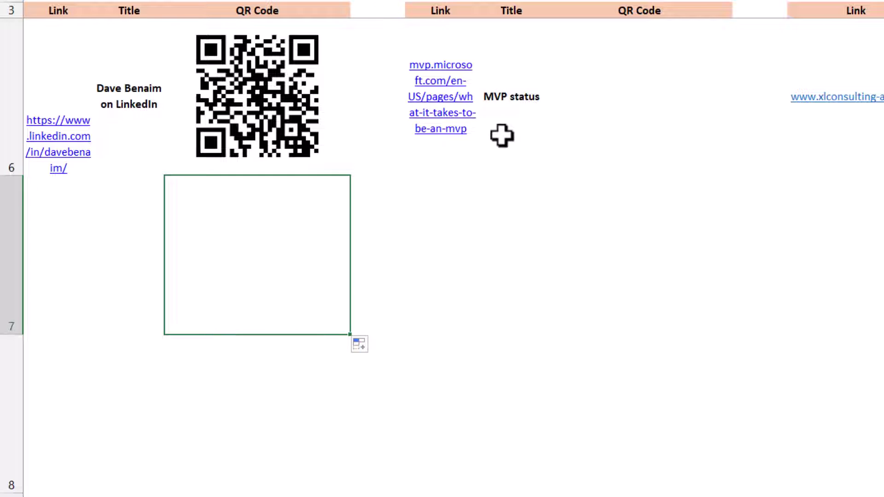
left_click(66, 240)
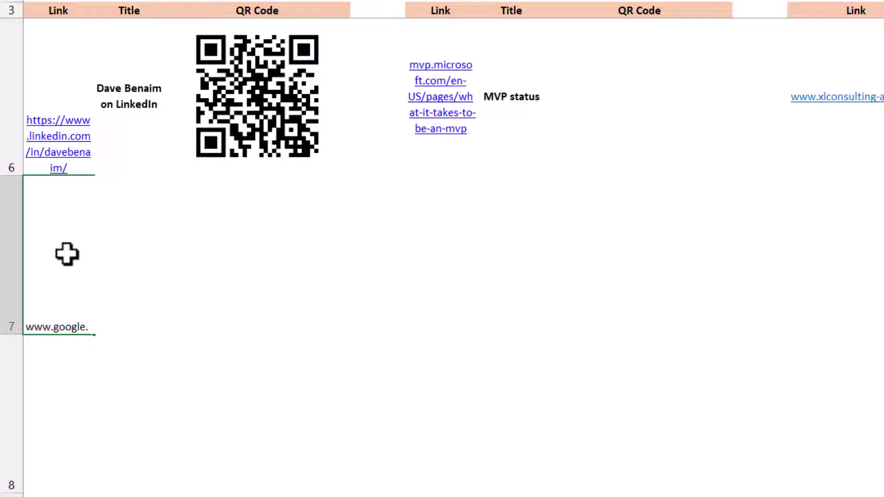
key("ctrl+Return")
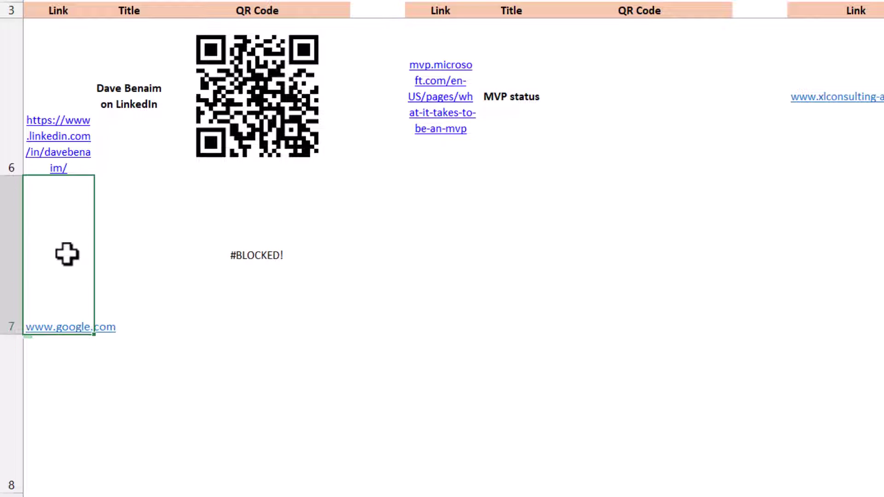
left_click(270, 251)
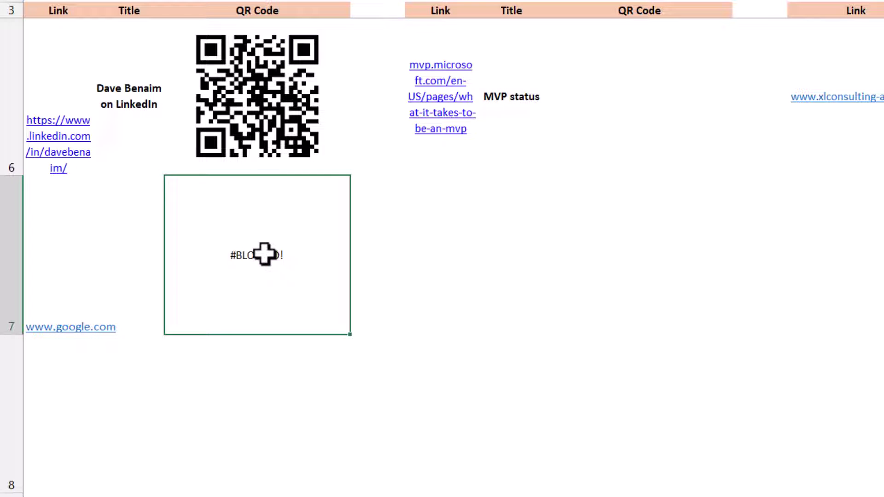
left_click(8, 263)
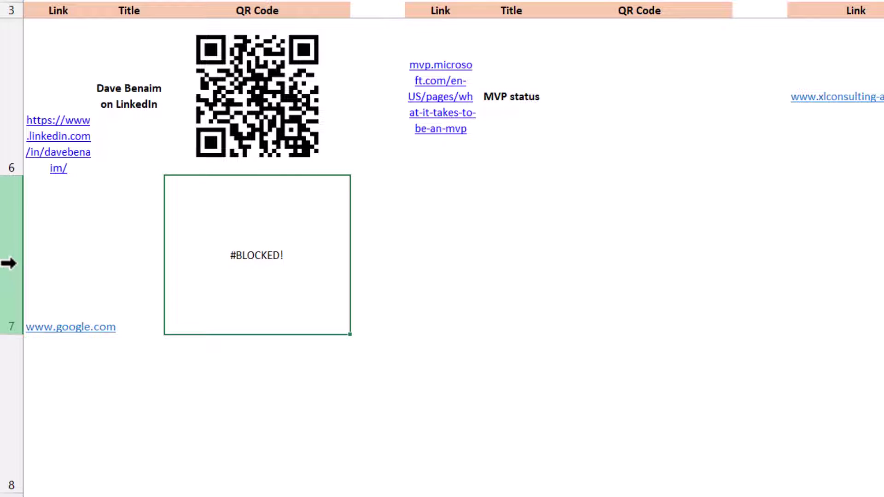
key("Delete")
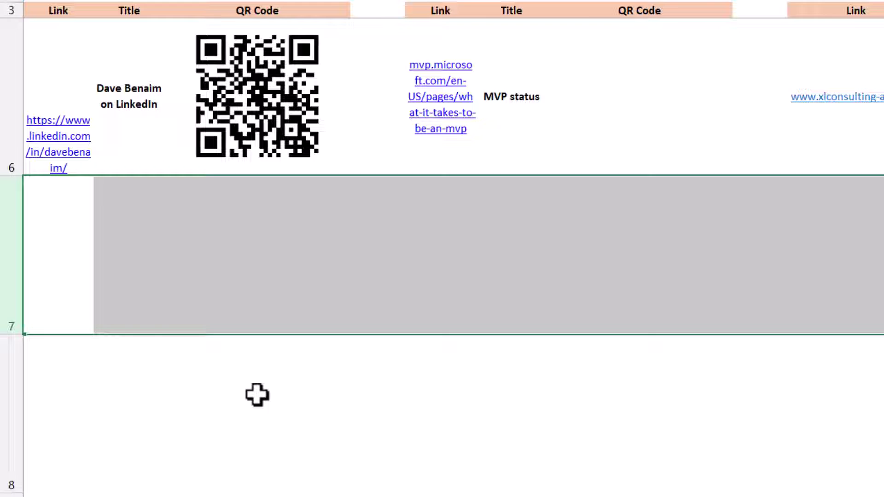
key("Up")
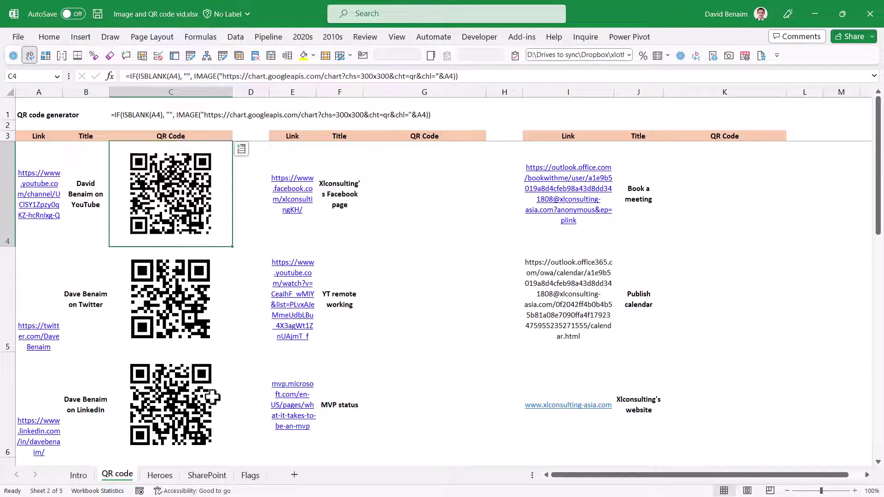
Review C1's FORMULATEXT, then select the IMAGE(...chl=" portion of C4's formula in the formula bar
left_click(433, 187)
left_click(138, 116)
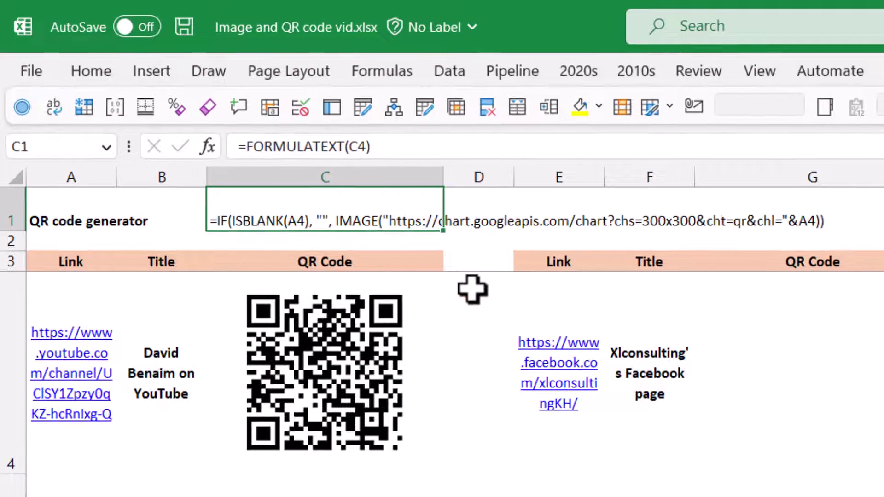
left_click(471, 289)
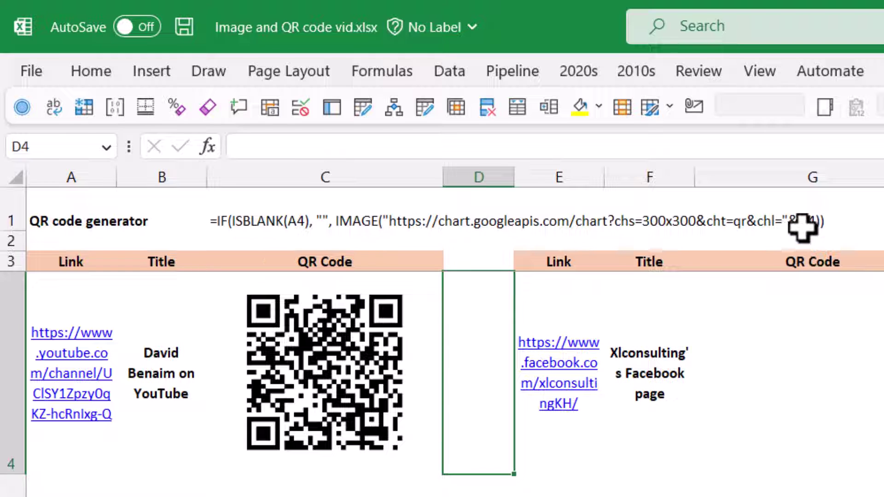
left_click(265, 218)
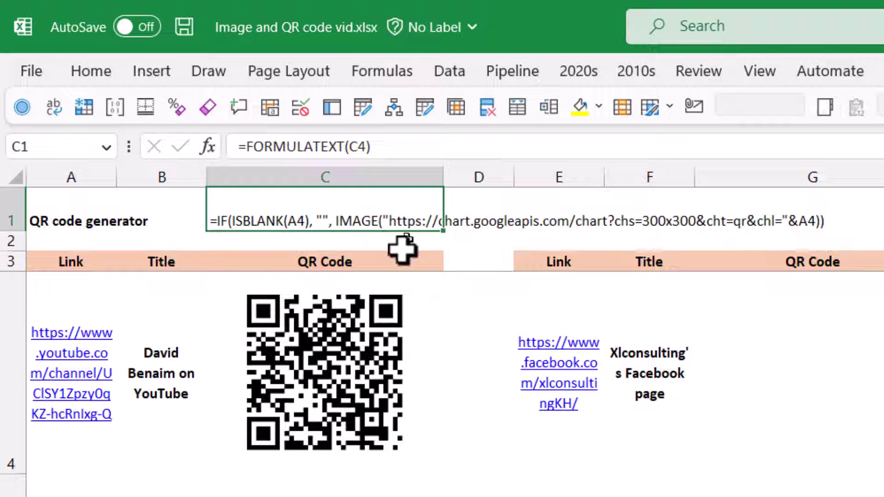
left_click(288, 338)
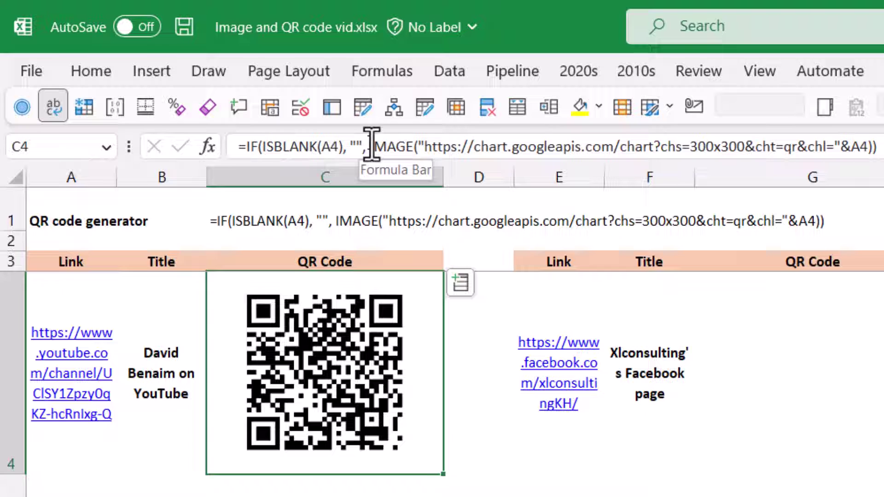
left_click_drag(369, 147, 842, 154)
key("ctrl+c")
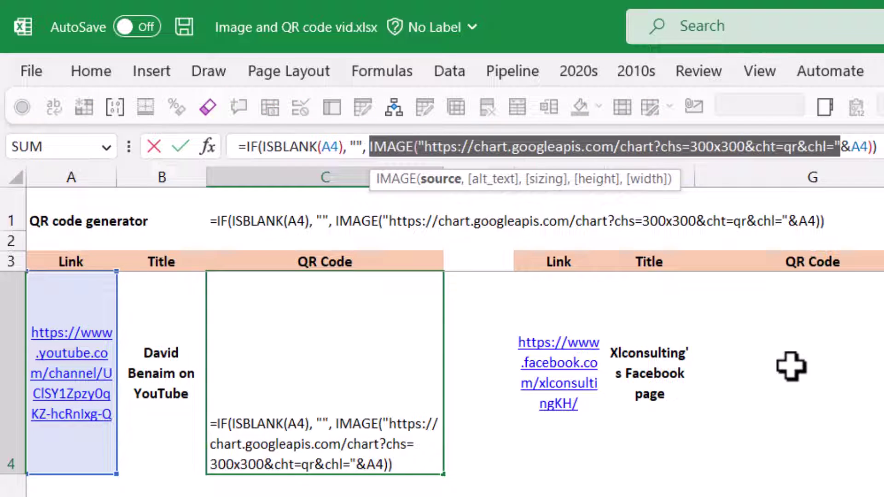
Paste the copied IMAGE part into G4 and append &E4 plus the closing parenthesis
key("Escape")
left_click(826, 372)
left_click(459, 144)
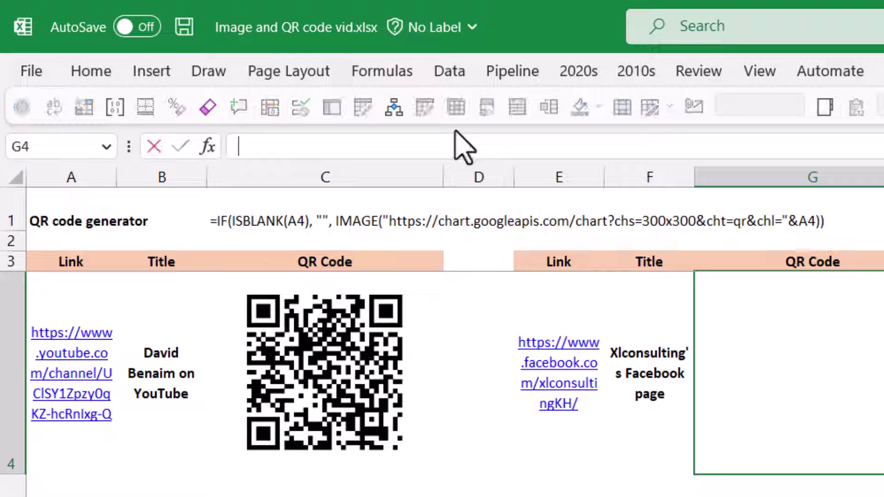
key("ctrl+v")
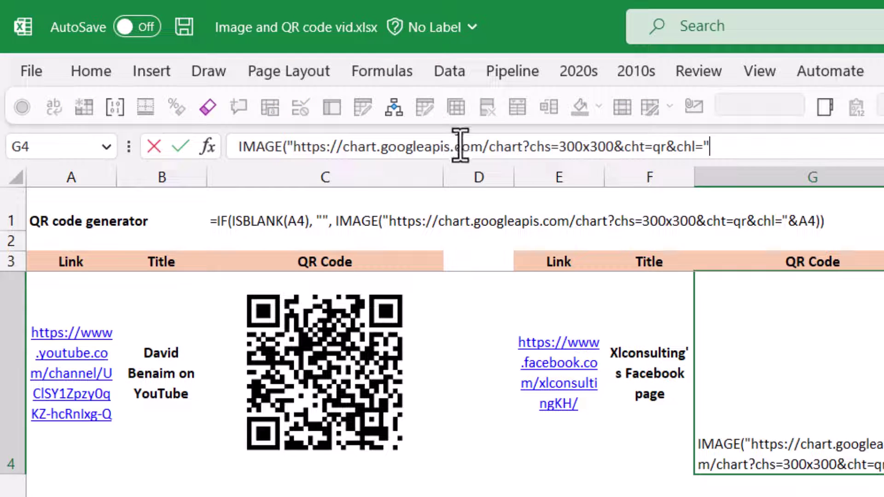
left_click(288, 146)
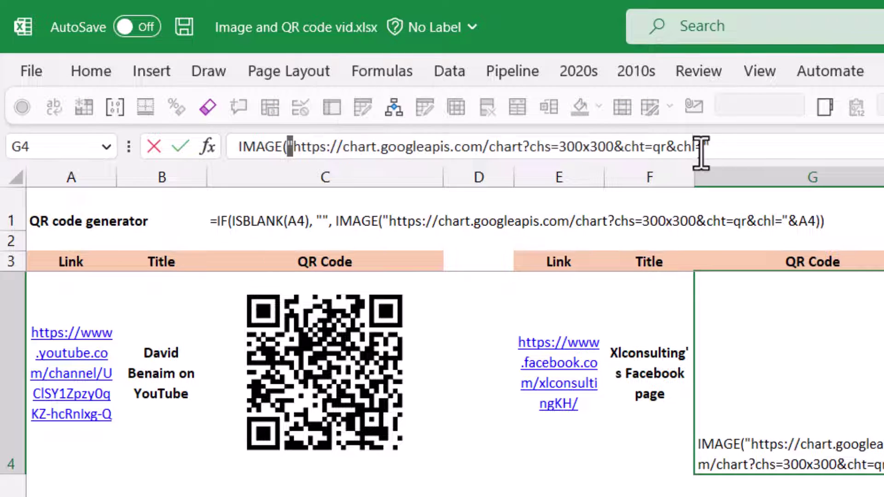
left_click_drag(700, 147, 717, 143)
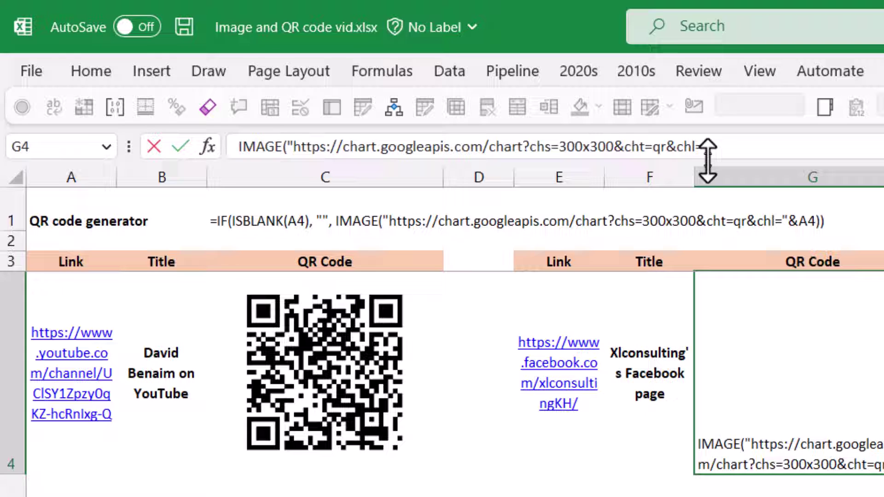
type("&")
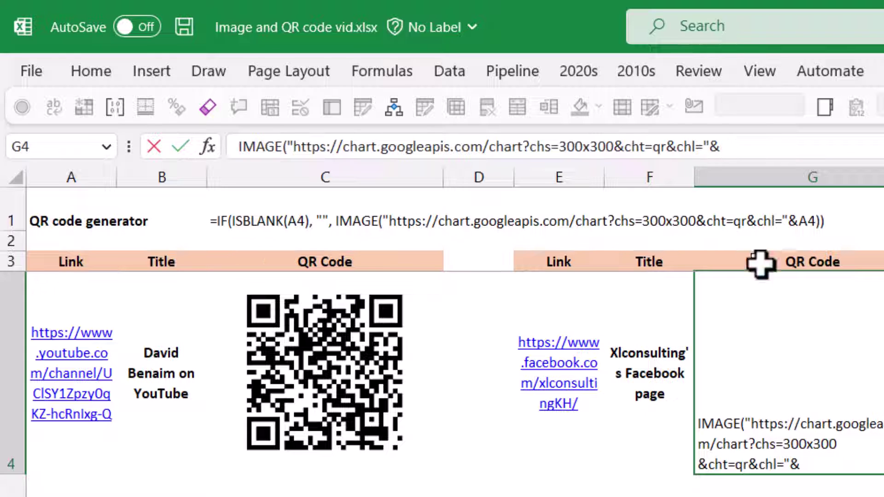
left_click(538, 439)
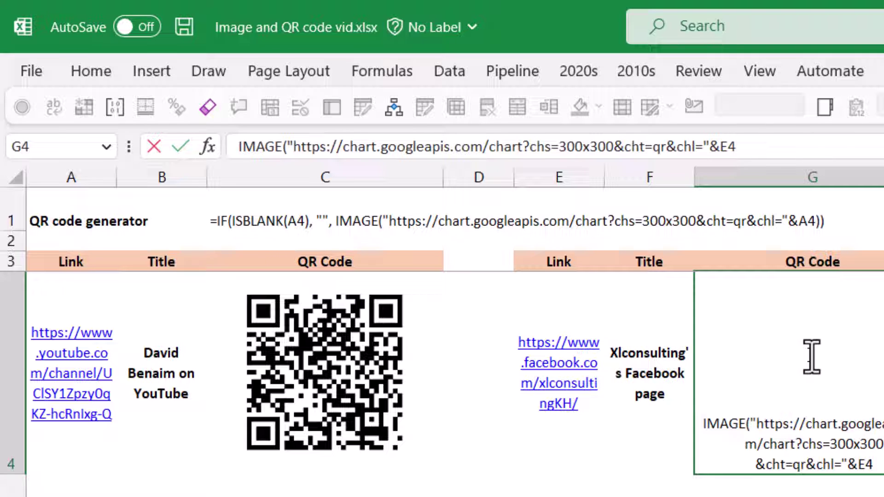
type(")")
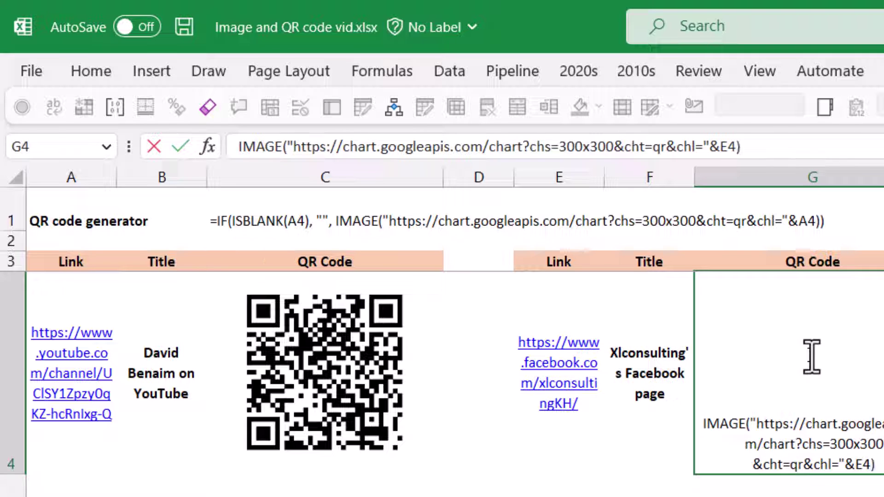
key("Return")
Add the missing = to G4's formula and fill it down column G
left_click(811, 356)
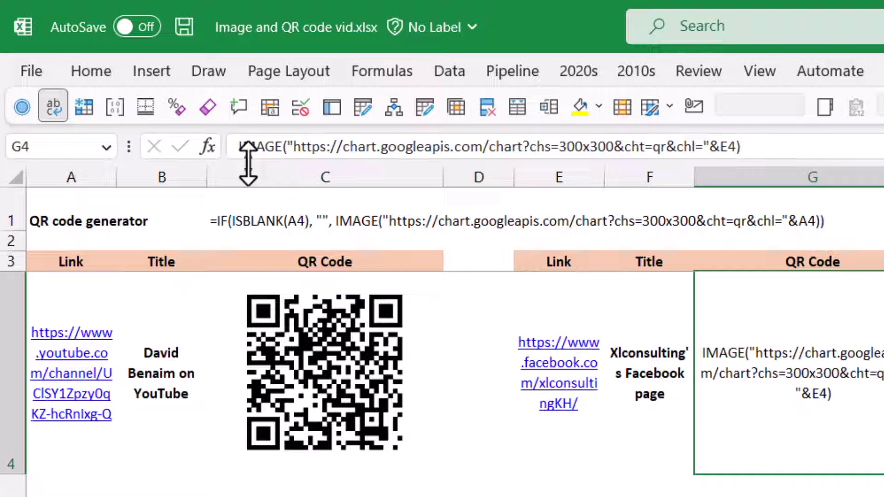
left_click(239, 147)
type("=")
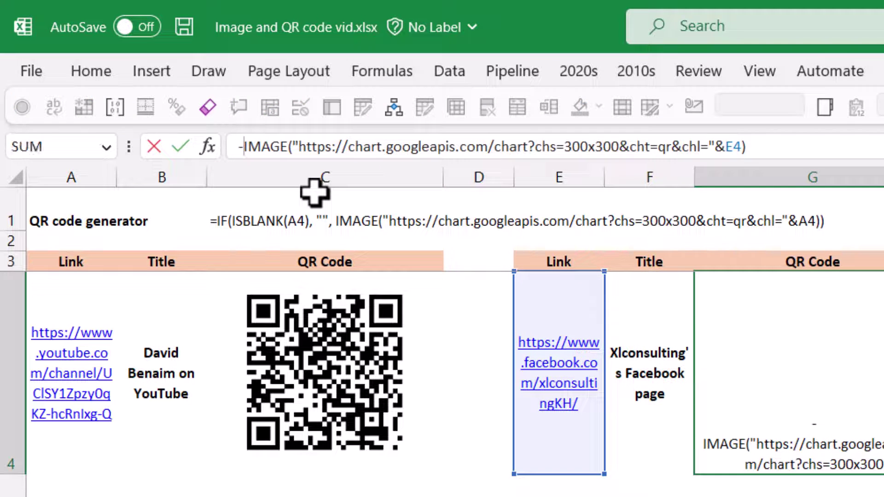
key("Return")
key("Up")
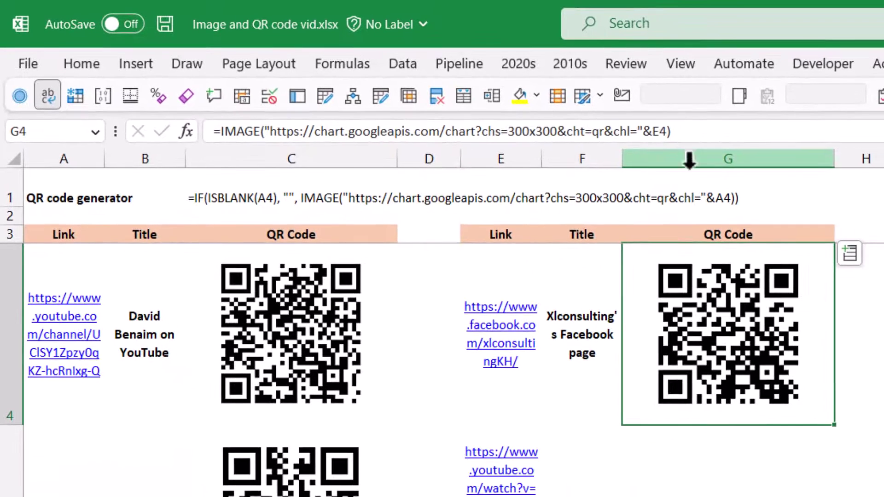
left_click_drag(834, 424, 826, 496)
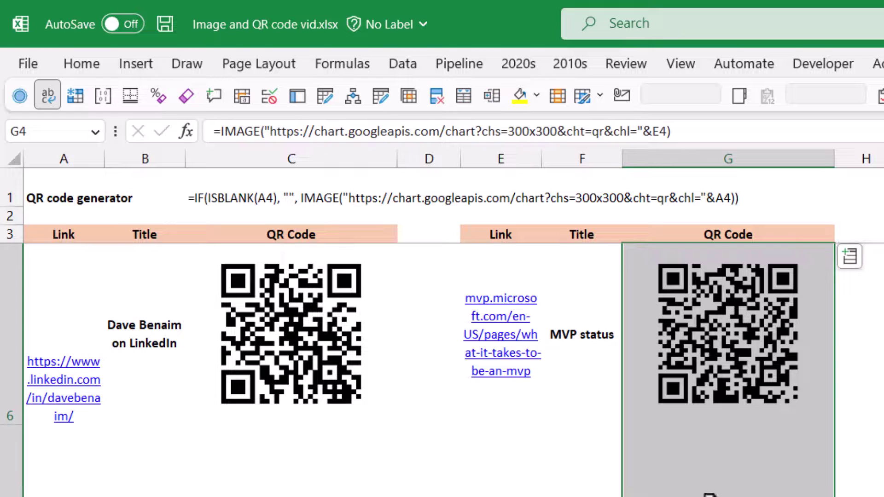
Investigate G7's #BLOCKED! result, confirming its link cell E7 is empty
left_click(709, 495)
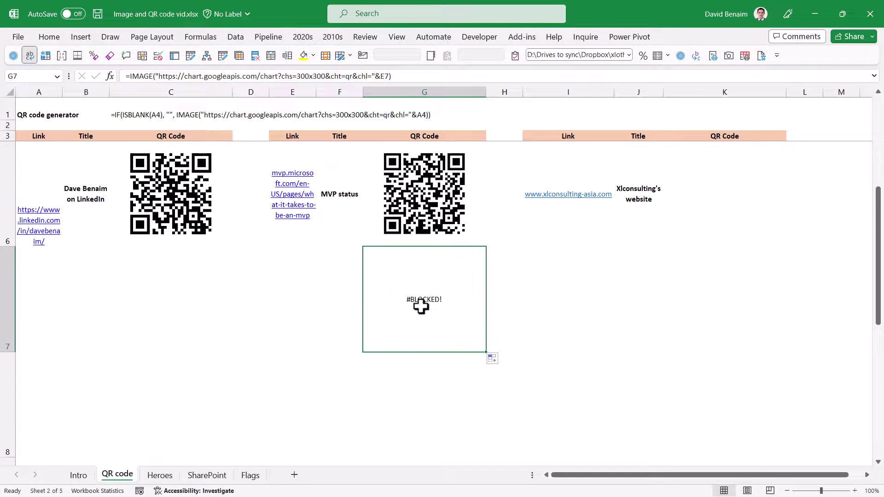
left_click(291, 263)
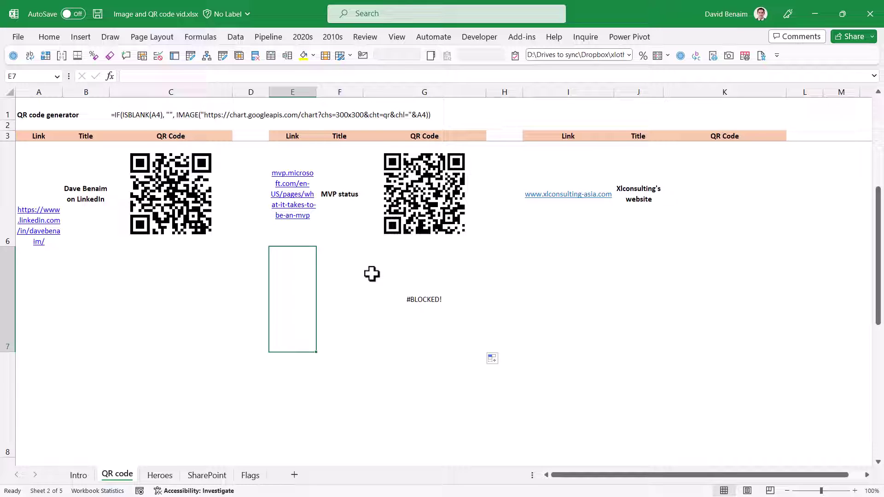
left_click(420, 265)
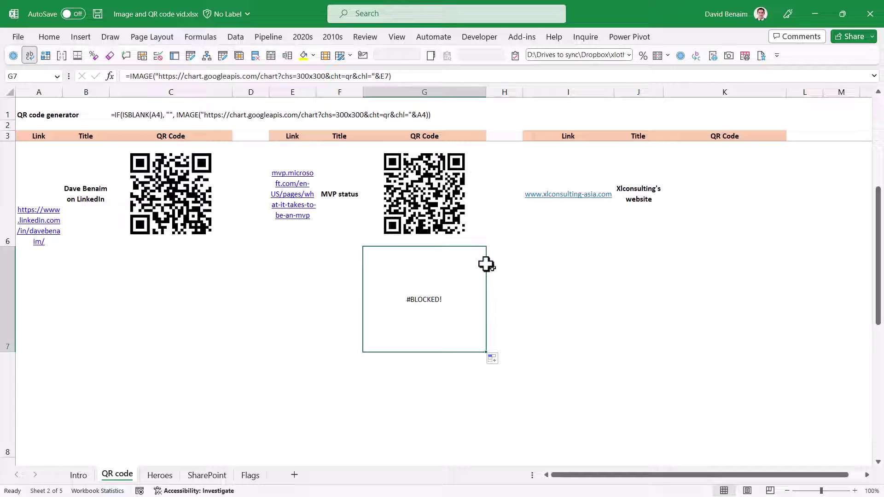
scroll(478, 258, "up", 2)
Wrap G4 as =IF(ISBLANK(E4),"",IMAGE(...)) and fill it down to G8
left_click(461, 203)
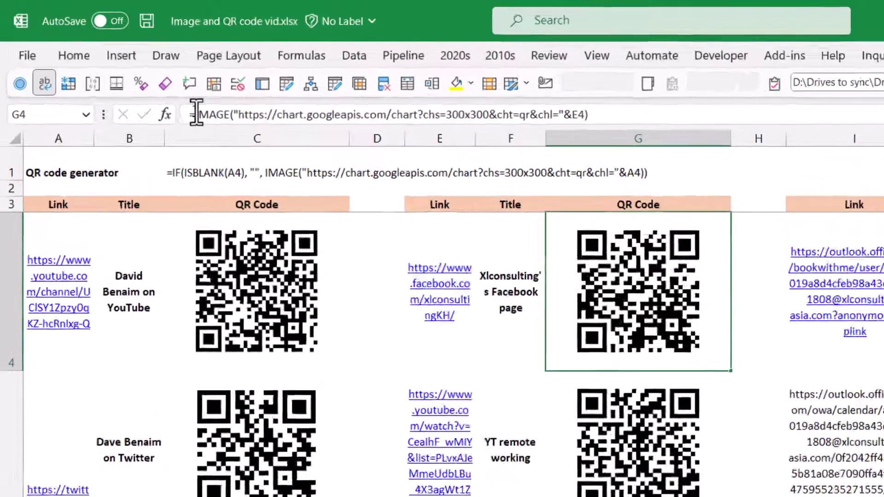
left_click(129, 76)
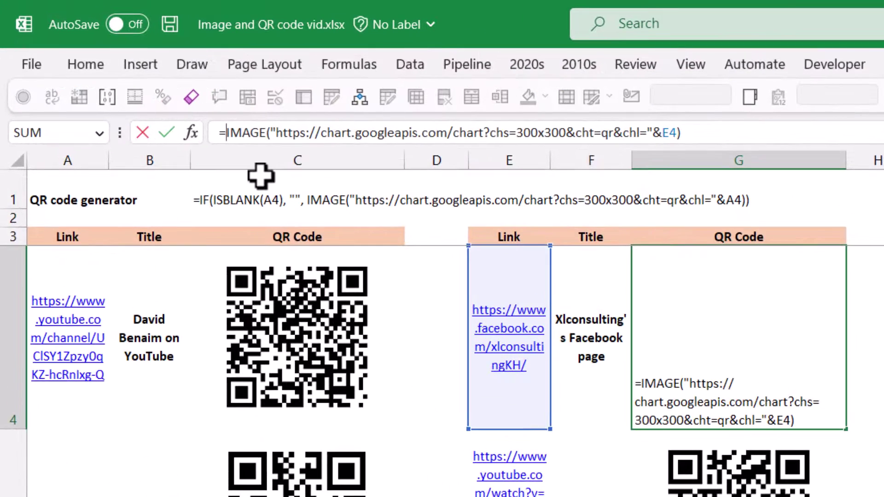
type("IF(i")
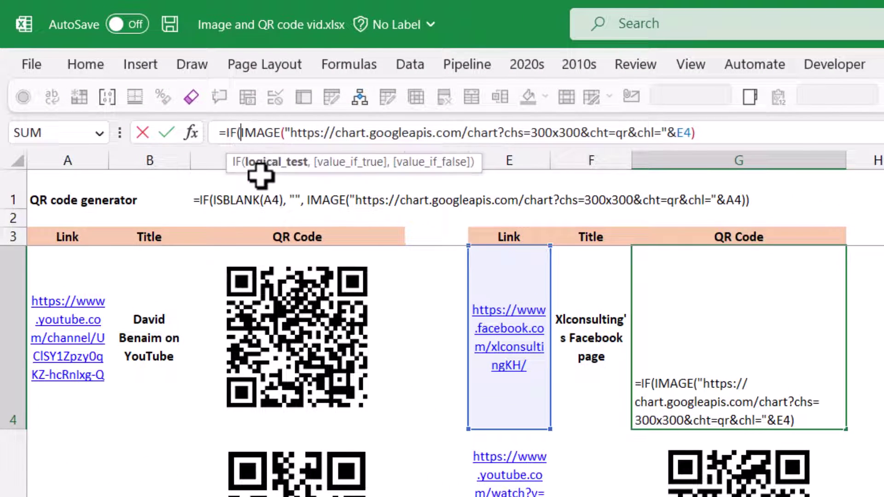
type("sbl")
key("Tab")
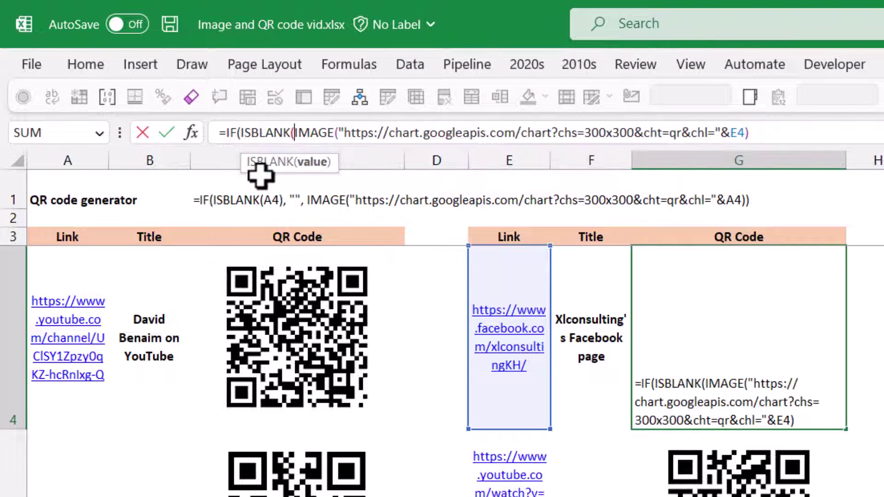
left_click(517, 270)
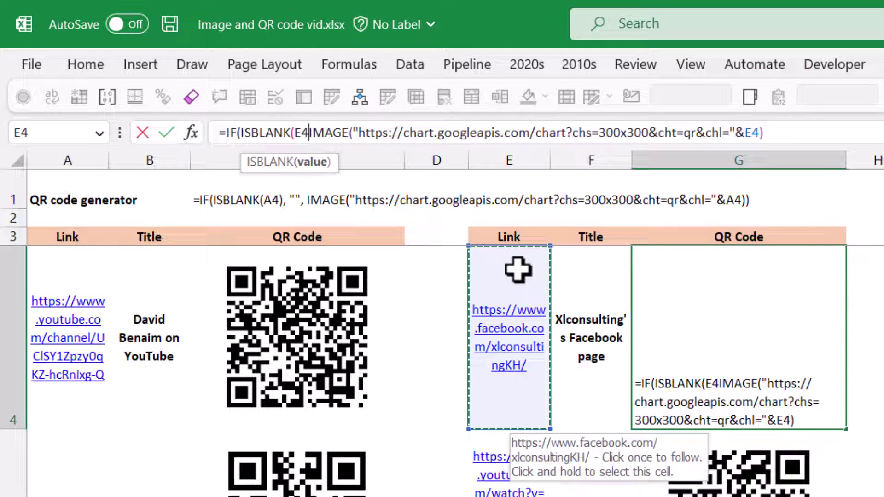
type("),")
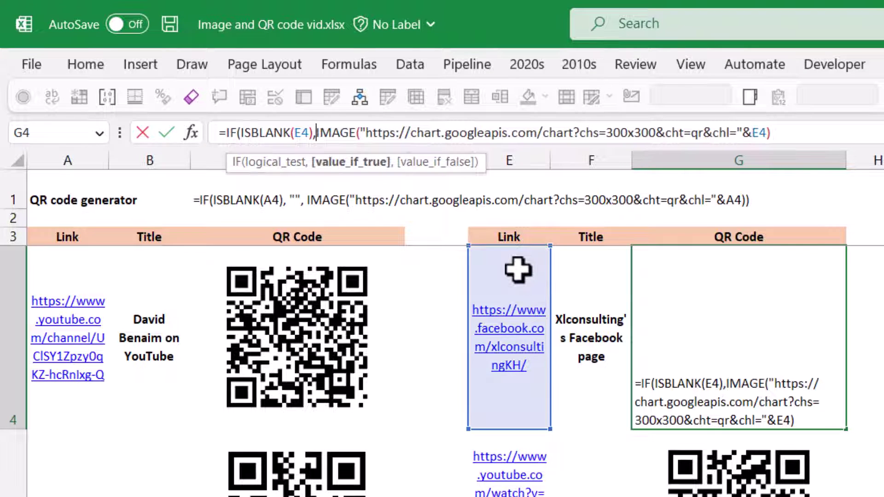
type("\"\"")
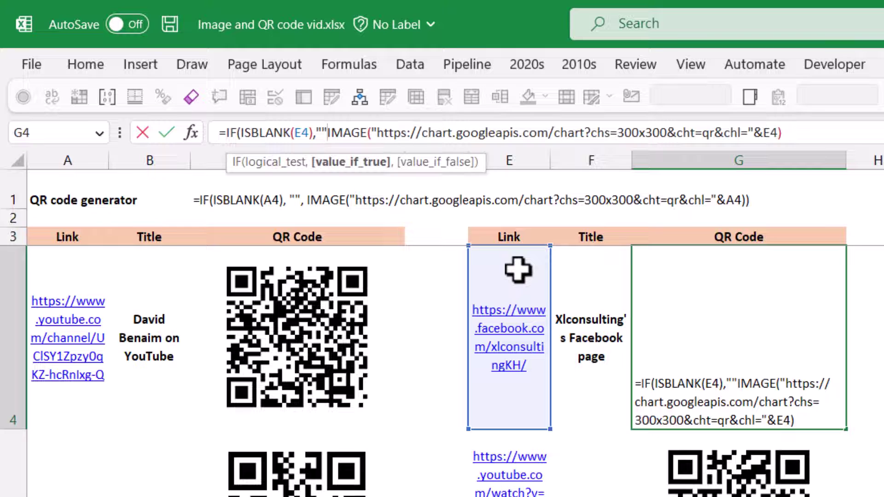
type(",")
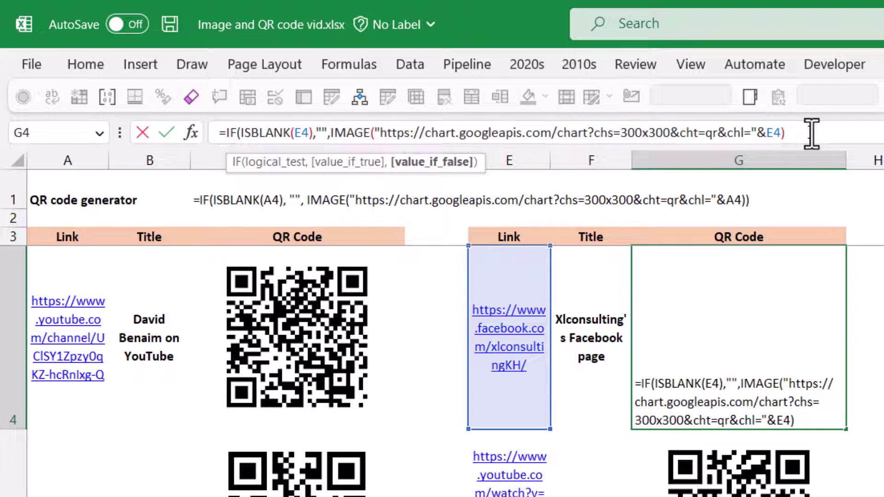
type(")")
key("Return")
key("Up")
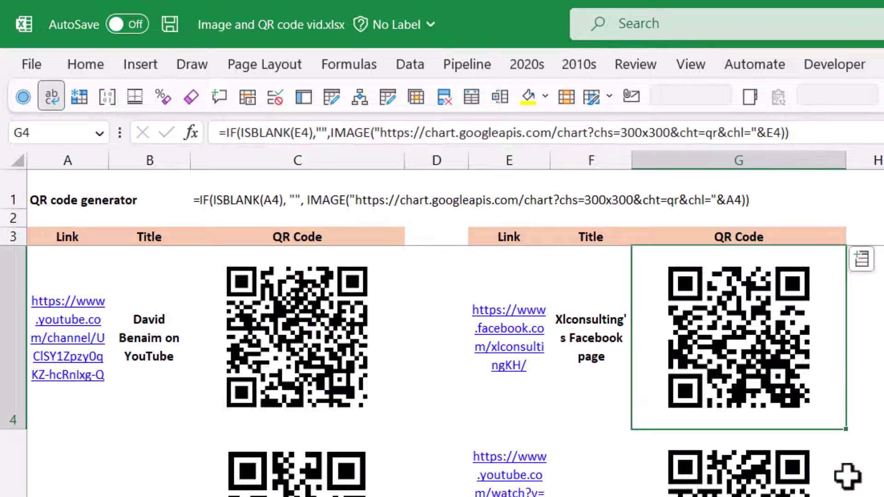
left_click_drag(845, 429, 812, 496)
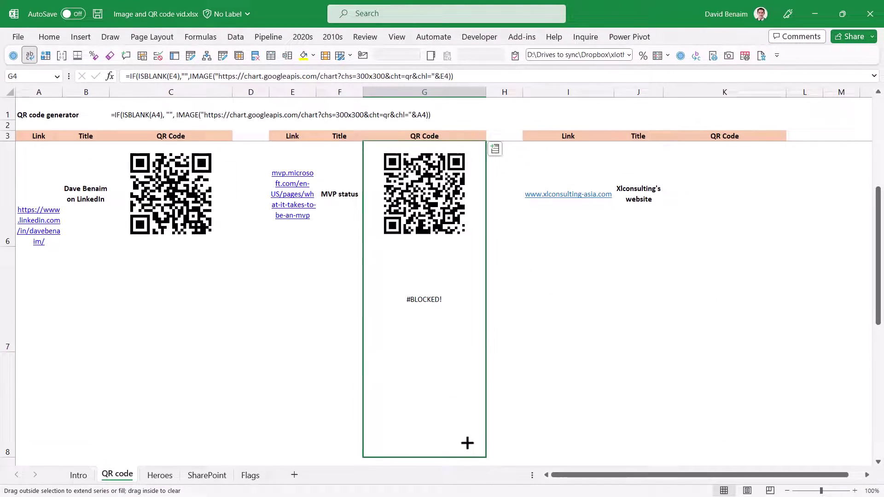
left_click_drag(468, 443, 467, 443)
scroll(419, 258, "up", 2)
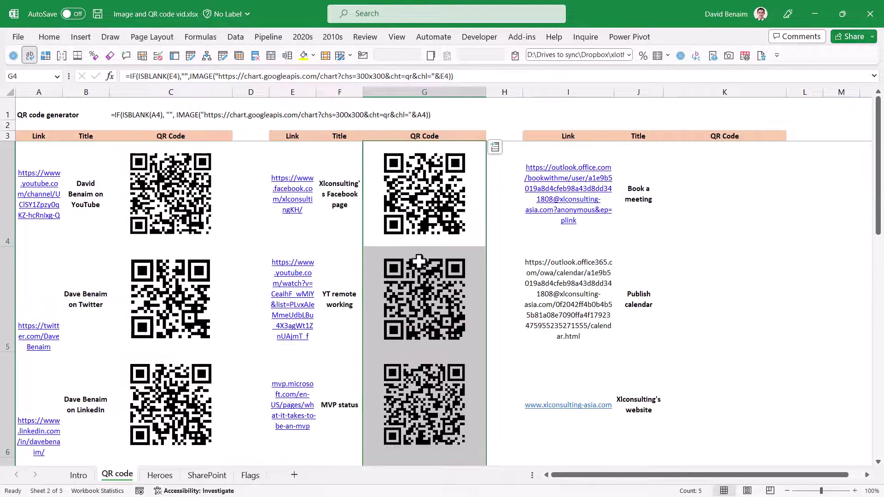
Copy G4's QR formula into K4 and confirm it now refers to I4
left_click(415, 182)
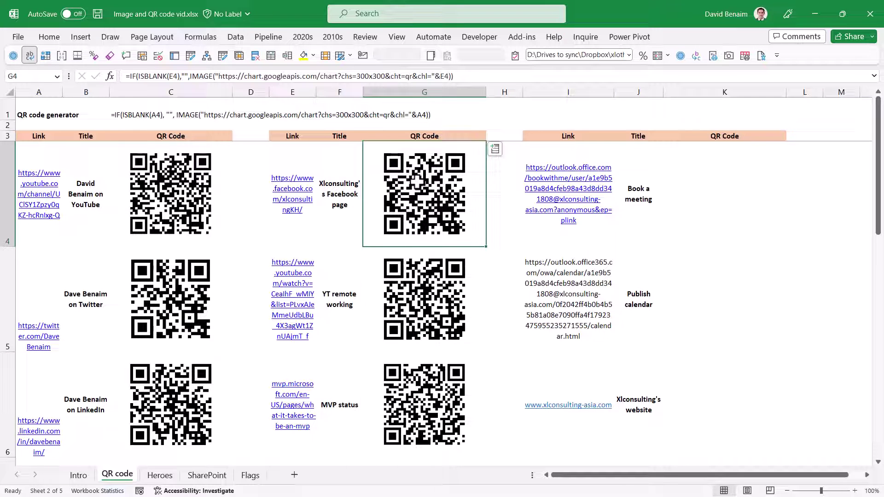
key("ctrl+c")
left_click(747, 187)
key("ctrl+v")
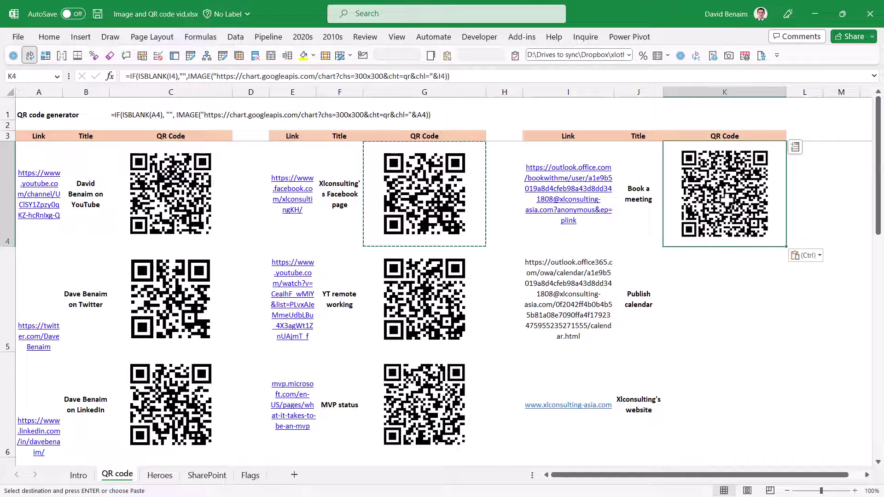
key("F2")
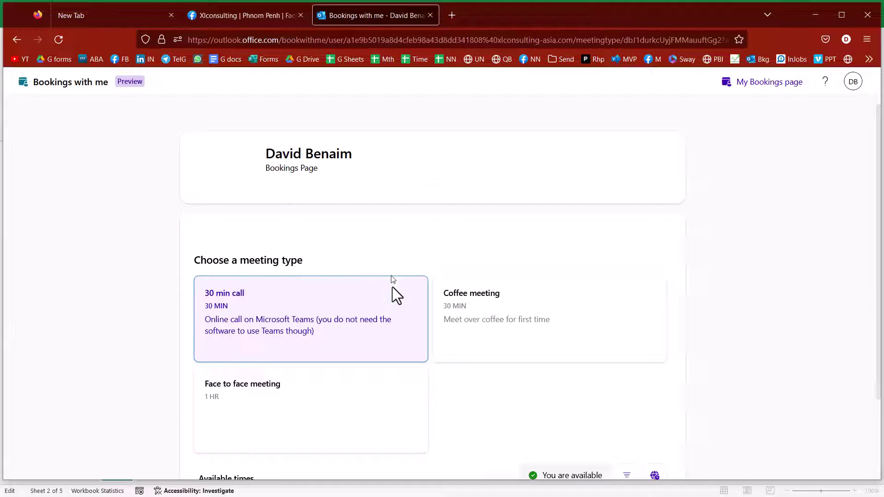
scroll(307, 184, "down", 7)
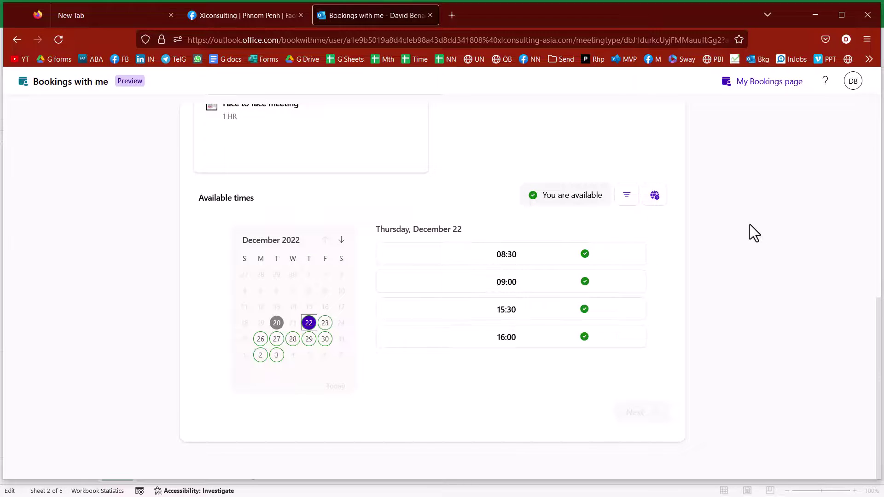
key("alt+Tab")
Fill K4's QR formula down to K6 for the calendar and website links, then view C1
key("Escape")
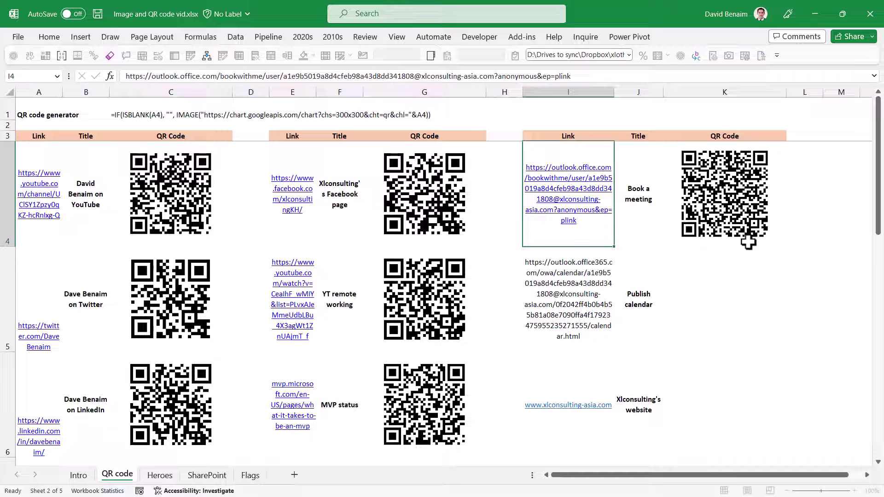
left_click(747, 242)
key("Left")
key("Left")
key("Down")
key("Down")
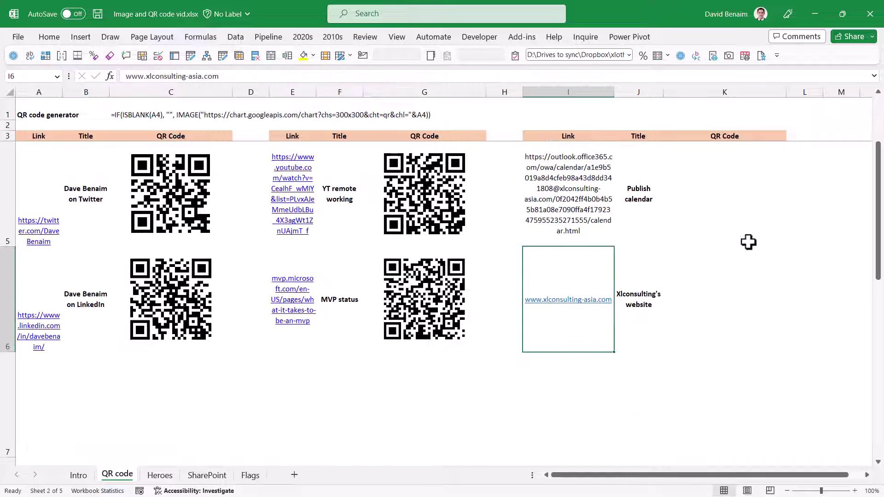
scroll(747, 243, "up", 1)
left_click(760, 237)
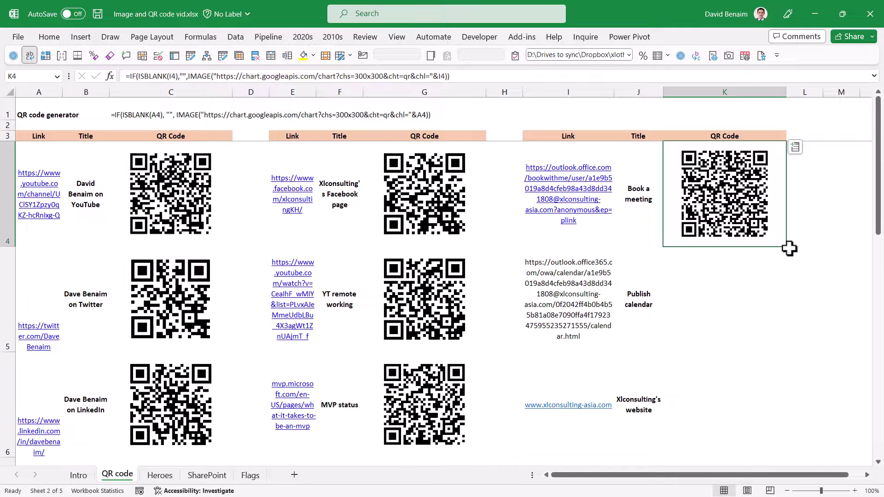
left_click_drag(790, 249, 755, 419)
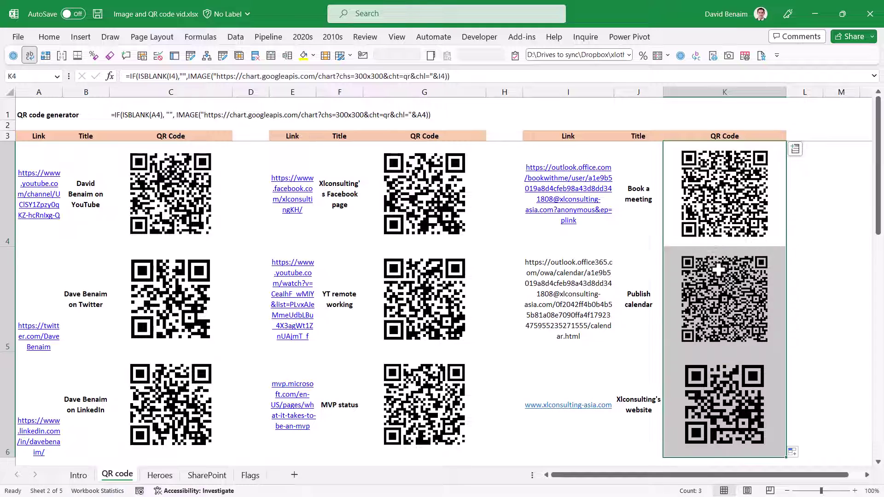
left_click(132, 116)
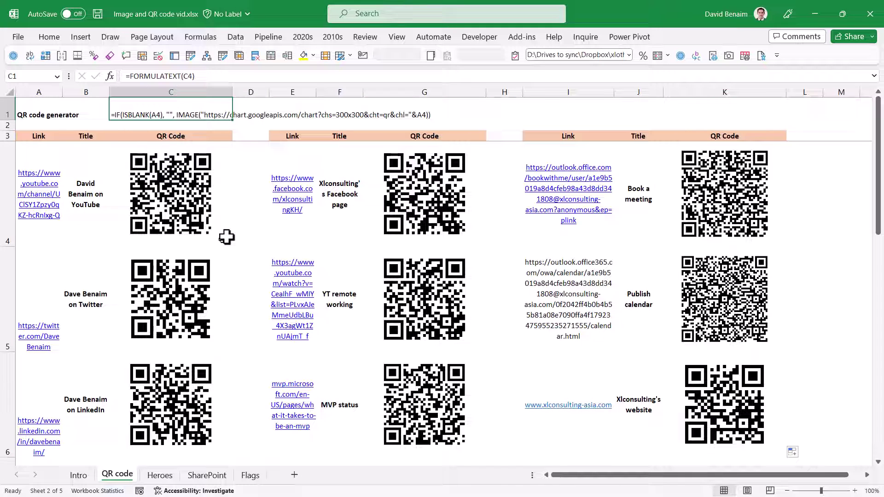
left_click(161, 475)
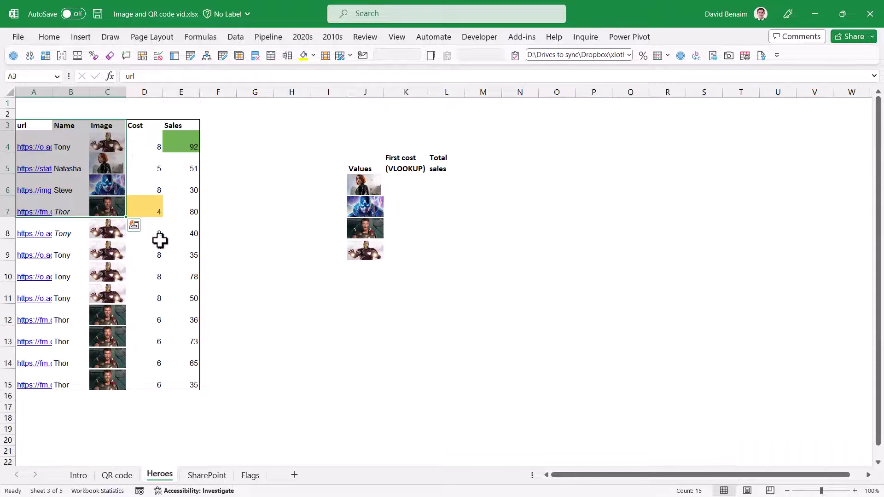
left_click(191, 228)
left_click(184, 322)
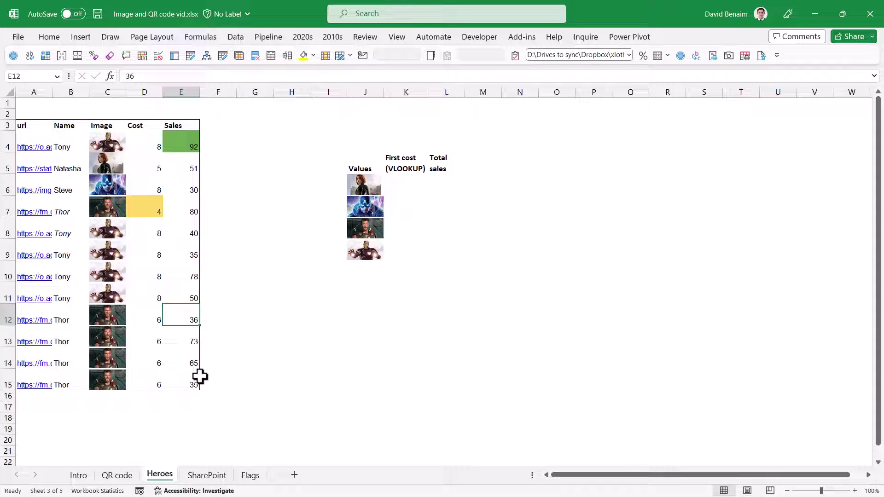
left_click(122, 140)
left_click(118, 161)
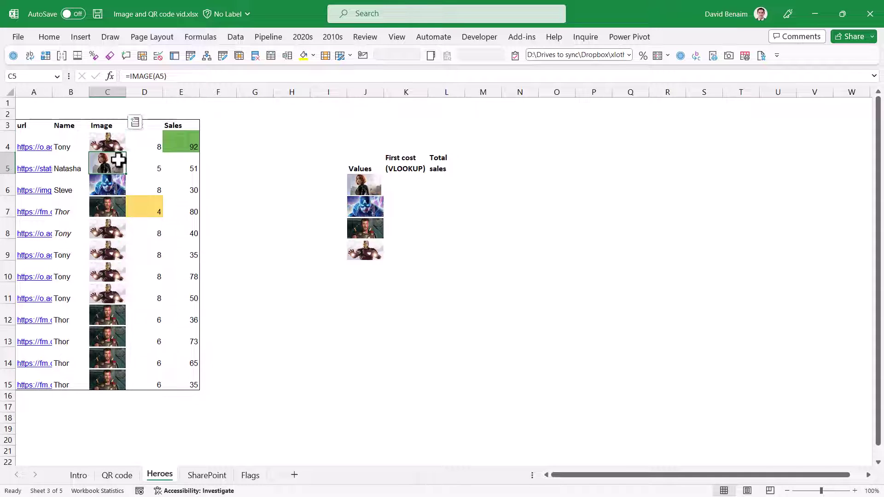
left_click(118, 184)
left_click(111, 212)
left_click(112, 231)
left_click(114, 269)
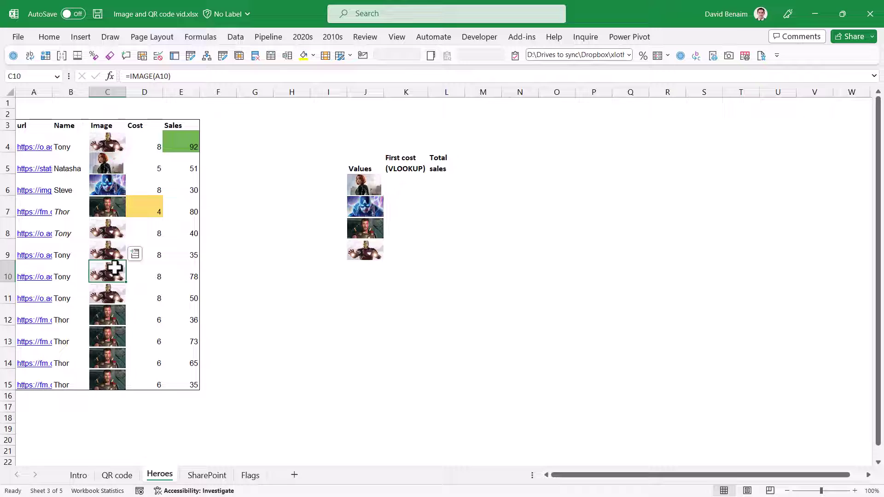
left_click(113, 139)
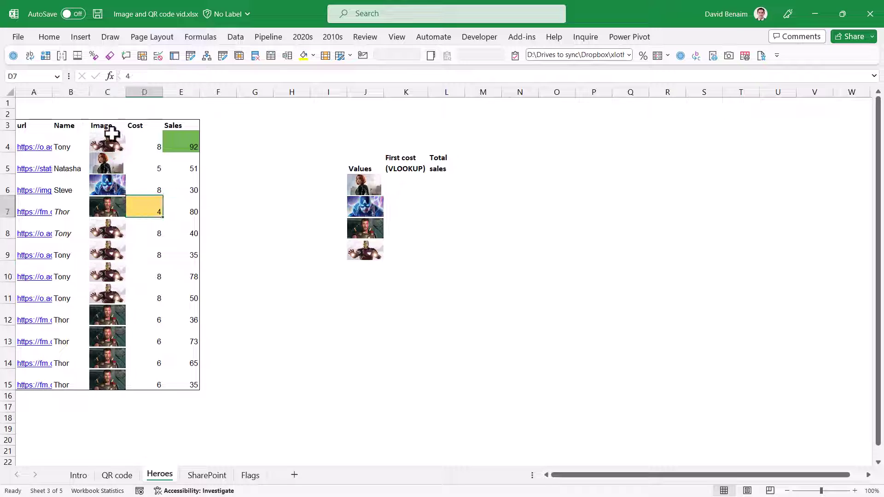
left_click(162, 76)
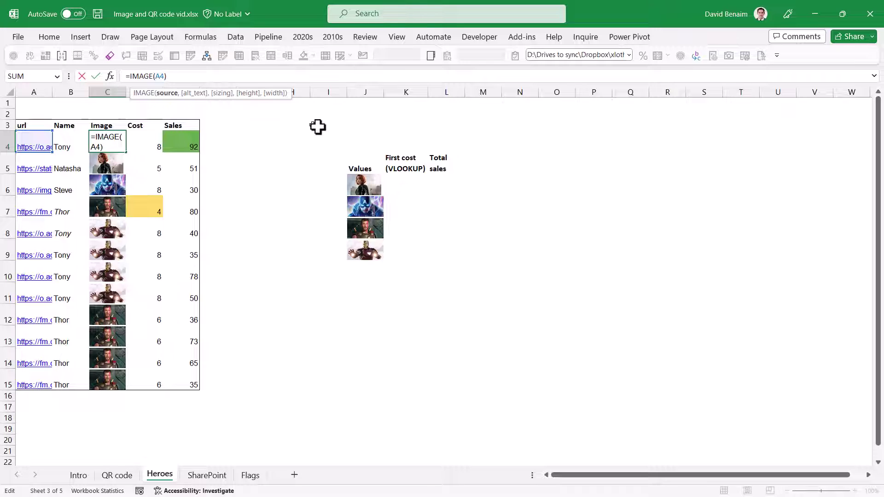
left_click(405, 186)
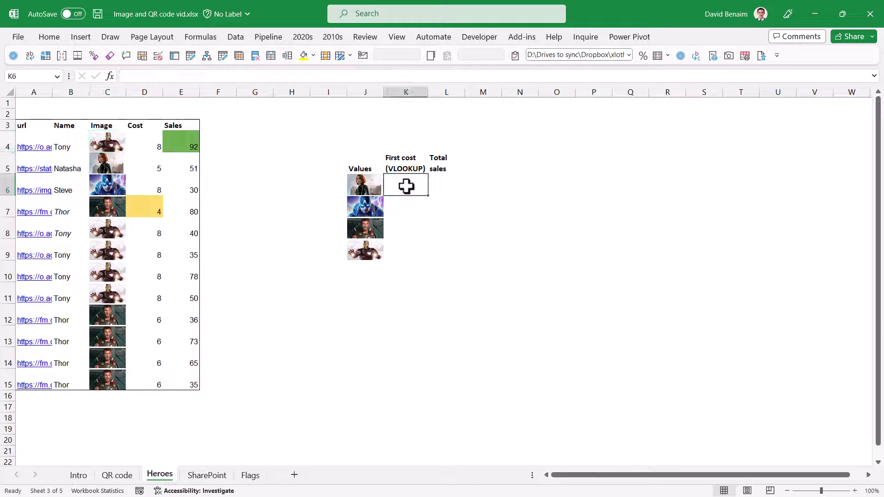
left_click(373, 189)
left_click(422, 194)
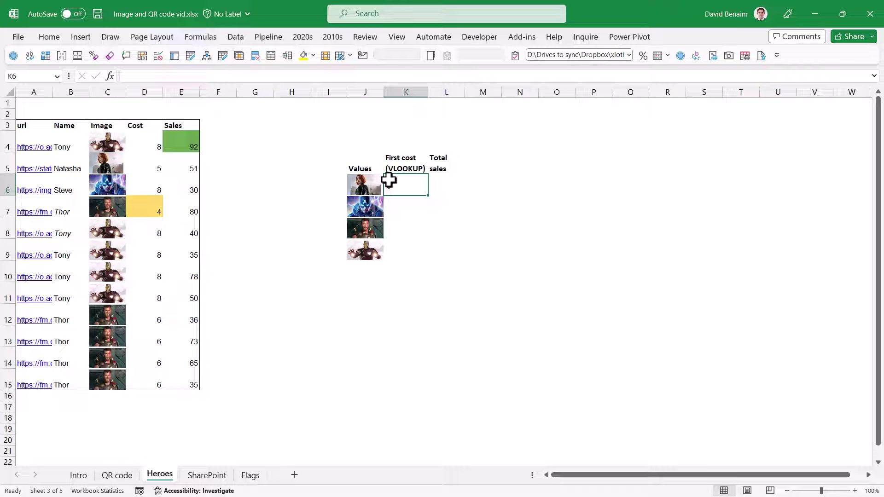
left_click(144, 170)
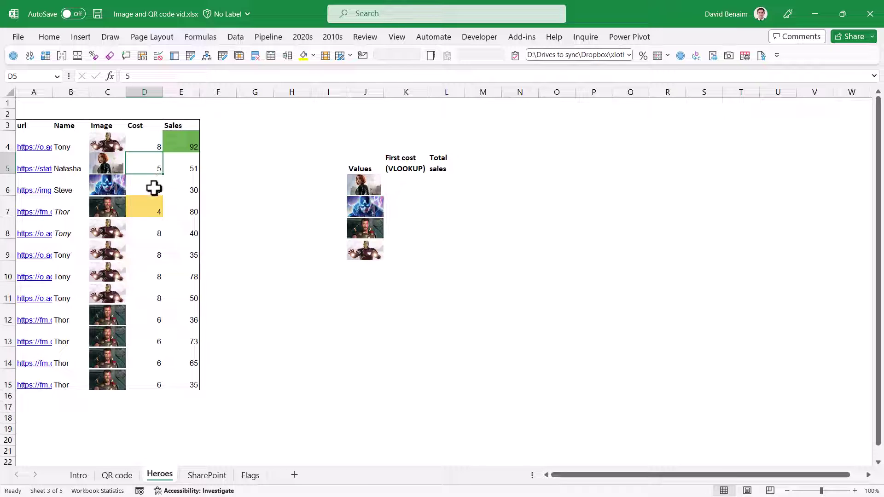
left_click(154, 188)
Enter =VLOOKUP(J6,$C$3:$E$15,2,0) in K6 to look up the first hero's cost
left_click(409, 184)
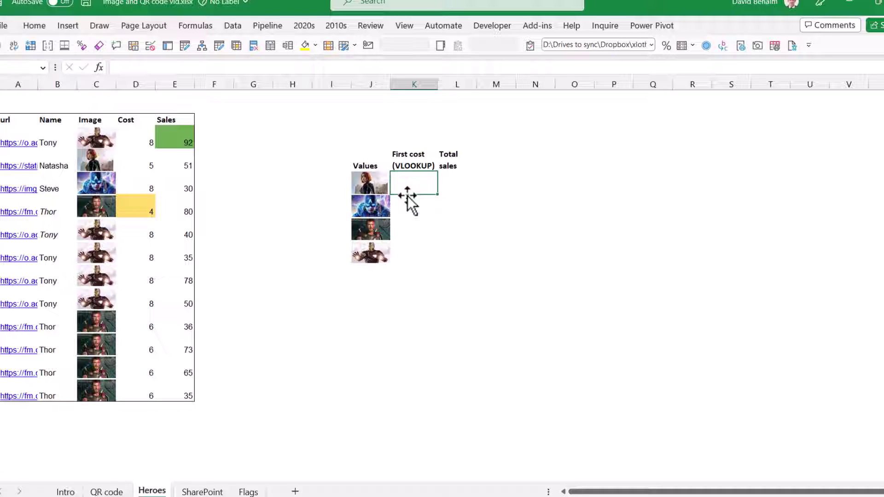
type("=vl")
key("Tab")
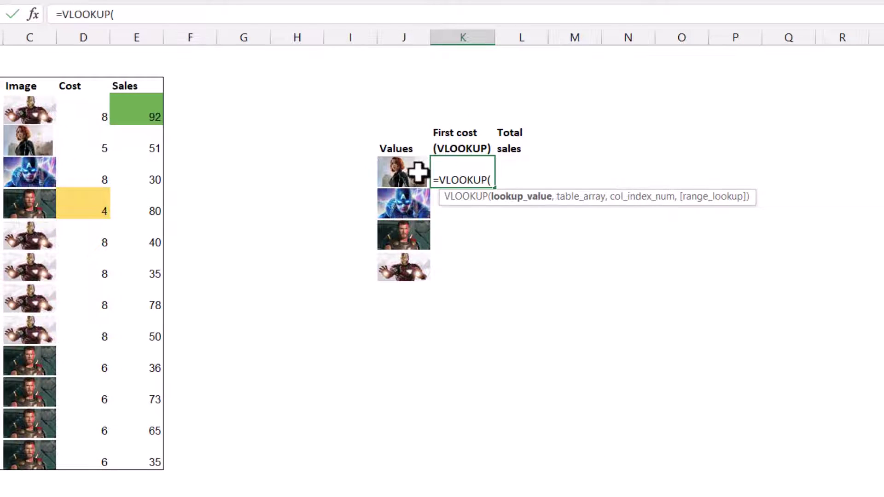
left_click(423, 179)
type(",")
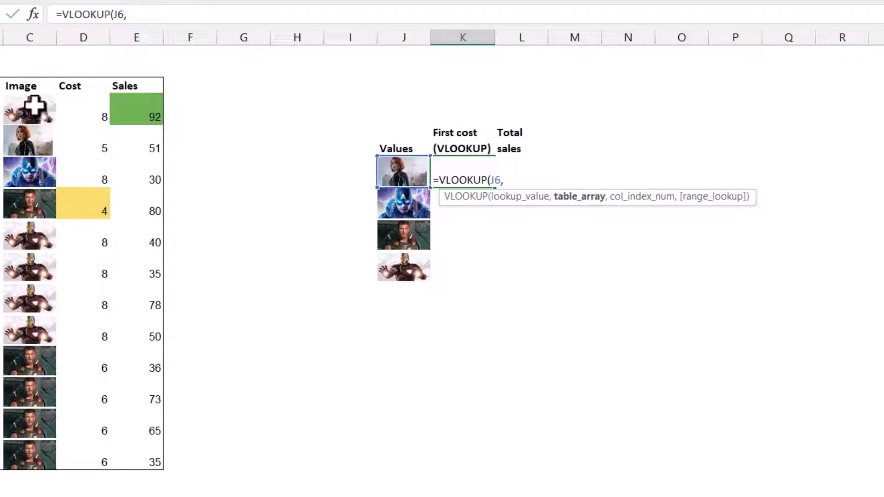
left_click_drag(33, 106, 138, 460)
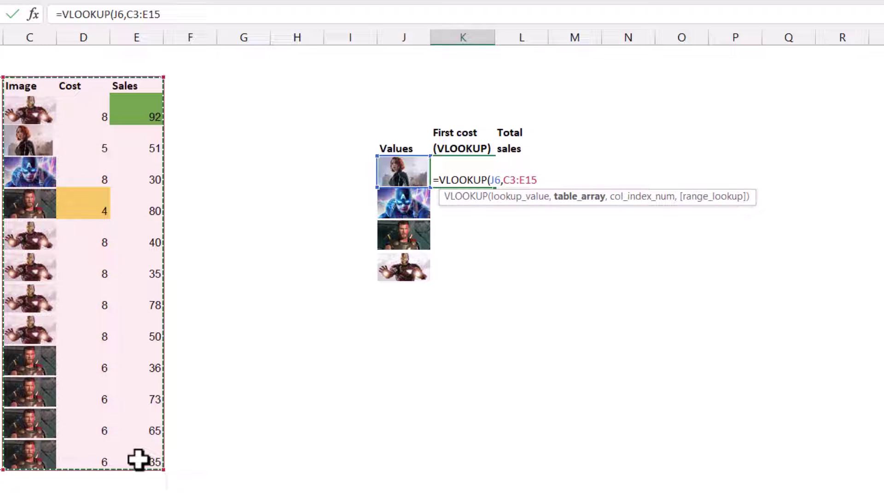
key("F4")
type(",")
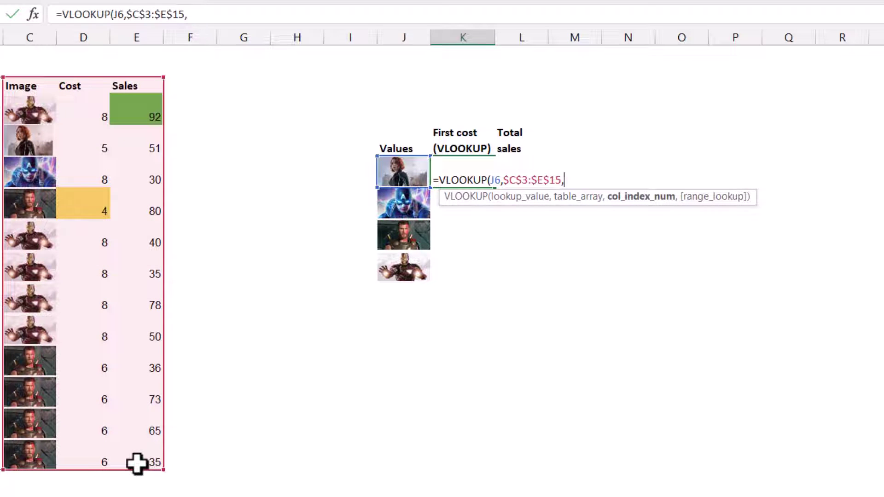
type("2,0)")
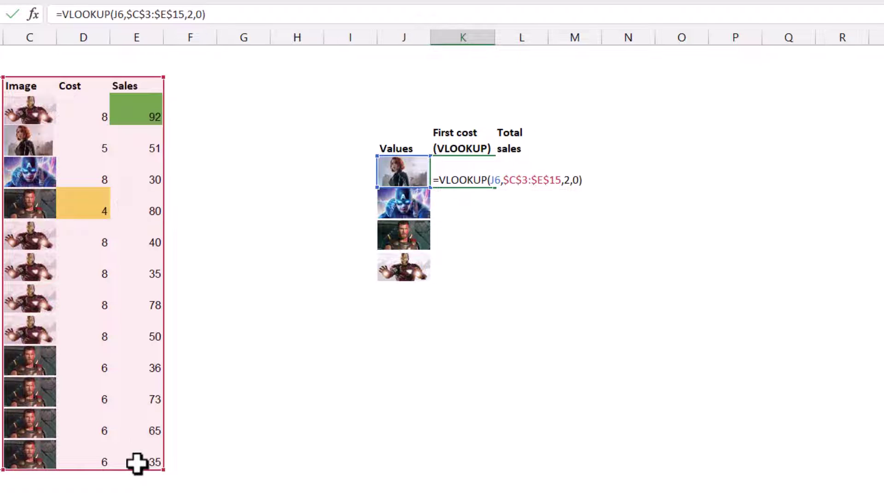
key("Return")
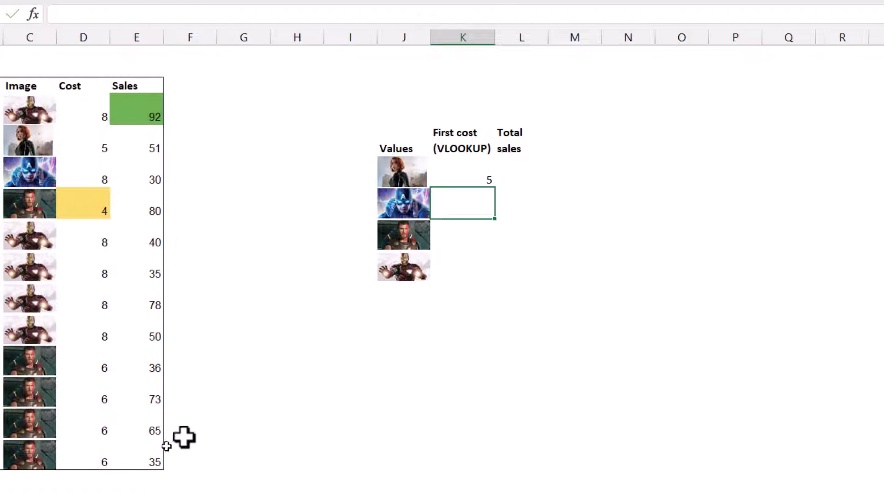
Copy the cost lookup down to K9, returning 5, 8, 4, 8
left_click(462, 178)
left_click_drag(493, 188, 491, 275)
left_click(464, 215)
left_click(467, 269)
left_click(470, 237)
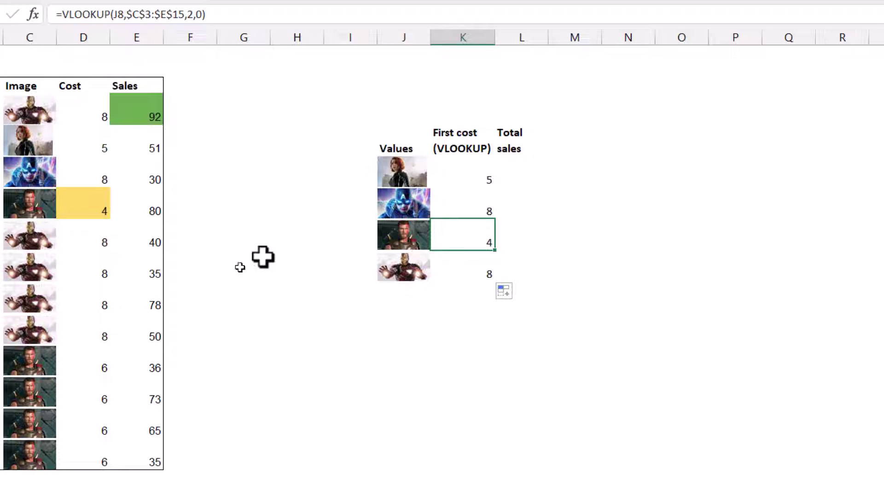
Enter =SUMIFS($E$4:$E$15,$C$4:$C$15,J6) in L6 to total the first hero's sales
left_click(531, 165)
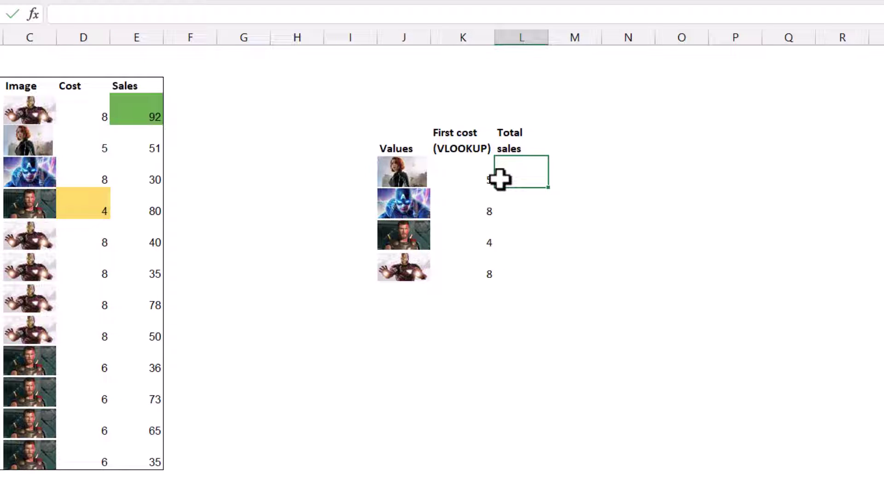
type("=sumifs")
key("Tab")
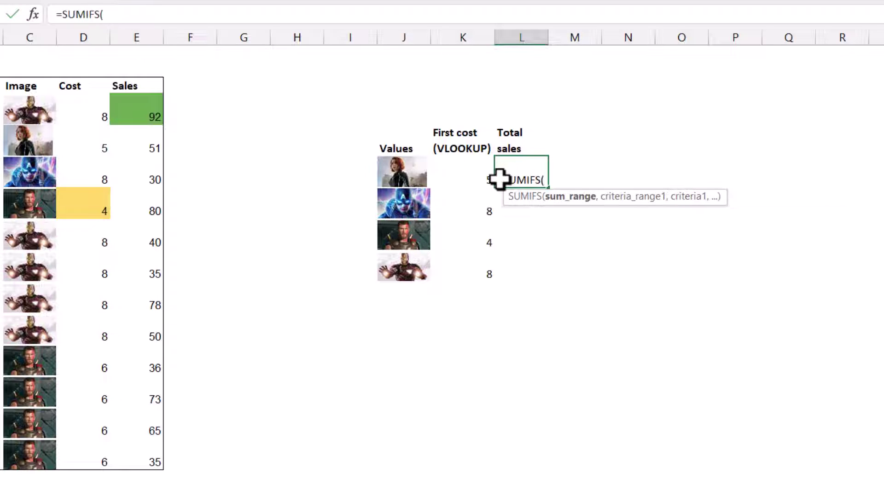
left_click_drag(117, 116, 130, 458)
key("F4")
type(",")
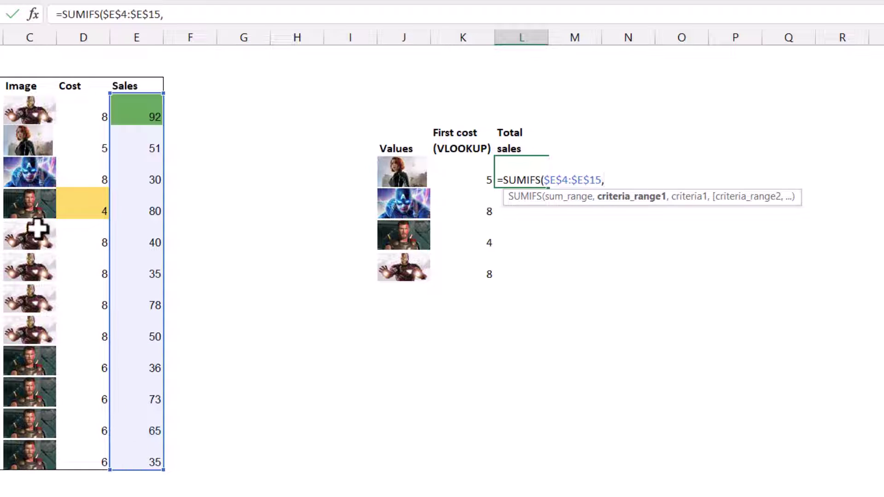
left_click_drag(35, 109, 28, 457)
key("F4")
type(",")
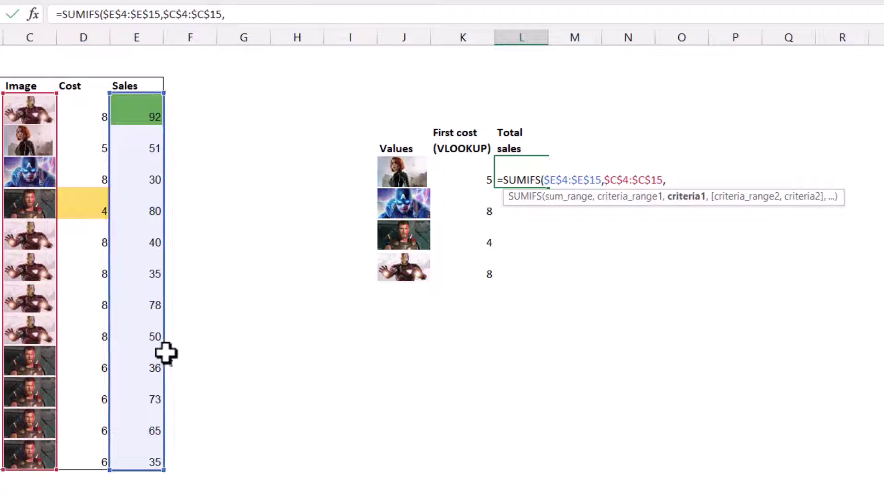
left_click(401, 173)
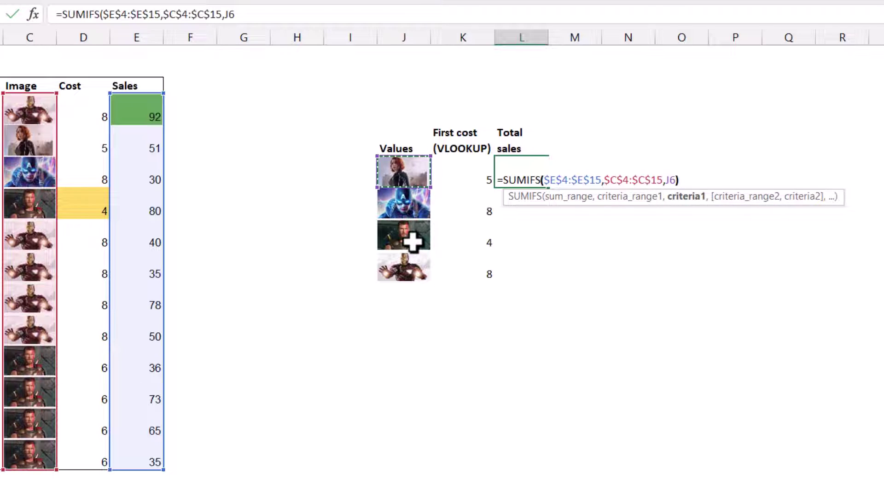
key("Return")
Fill the SUMIFS formula down to L9, giving 51, 30, 289, 295
key("Up")
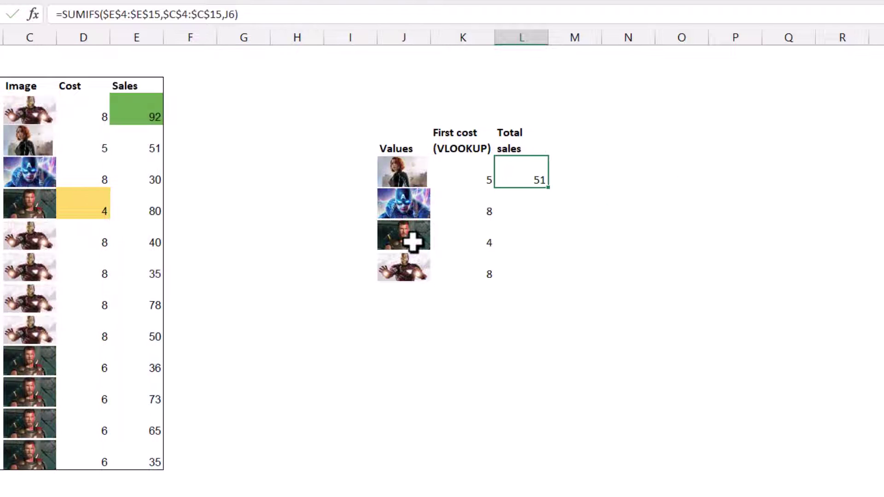
double_click(554, 187)
key("Left")
key("Left")
key("Up")
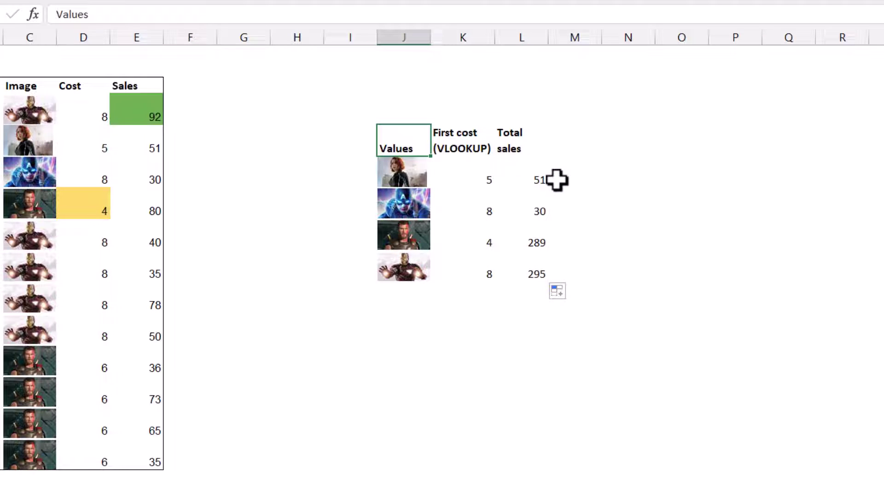
Create a PivotTable at O5 from A3:E15 with Image as rows and Sum of Sales
left_click(9, 129)
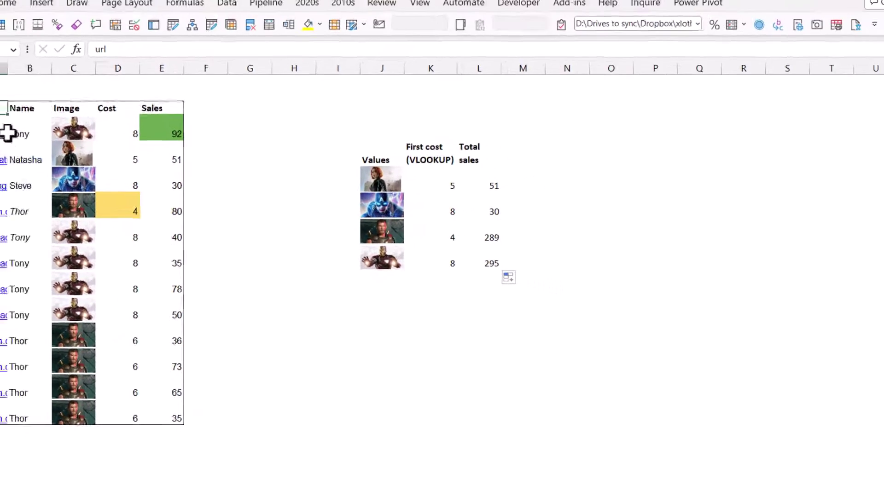
key("ctrl+a")
left_click(80, 37)
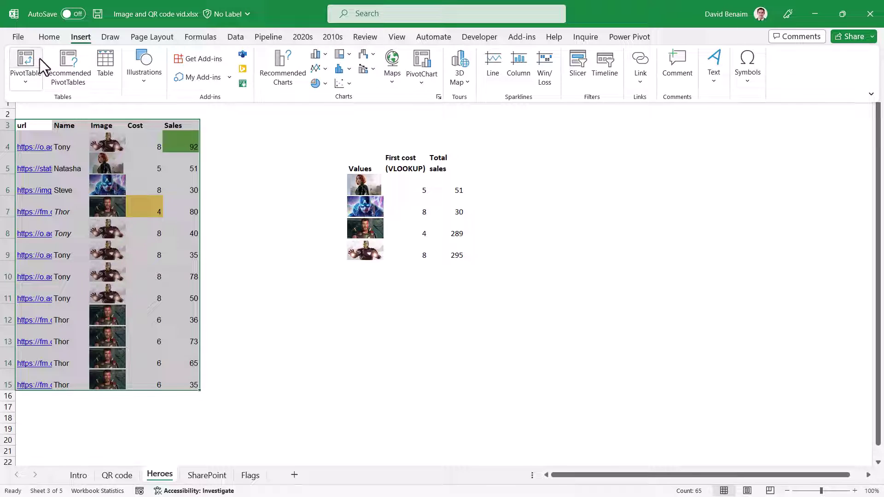
left_click(23, 60)
left_click(473, 259)
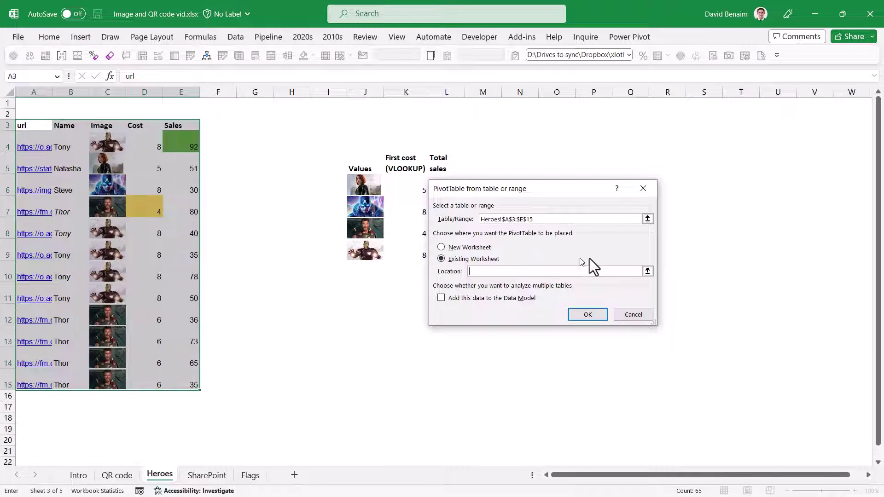
left_click(647, 271)
left_click(572, 165)
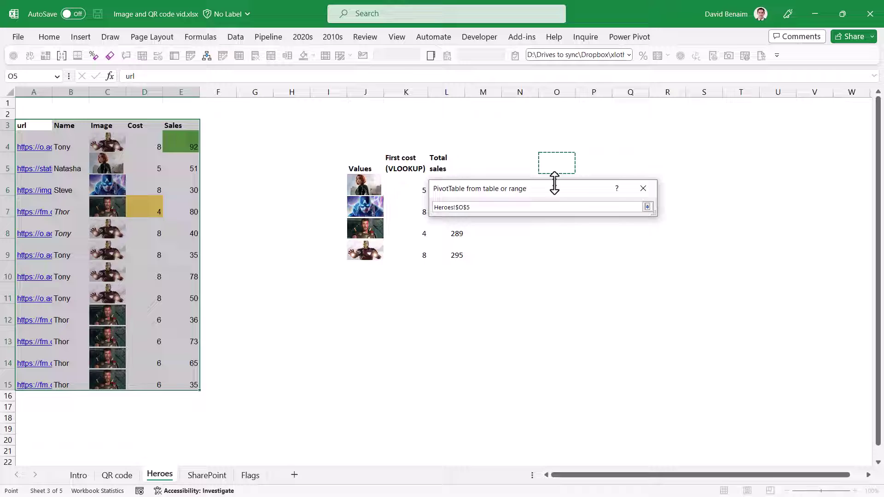
key("Return")
key("Return")
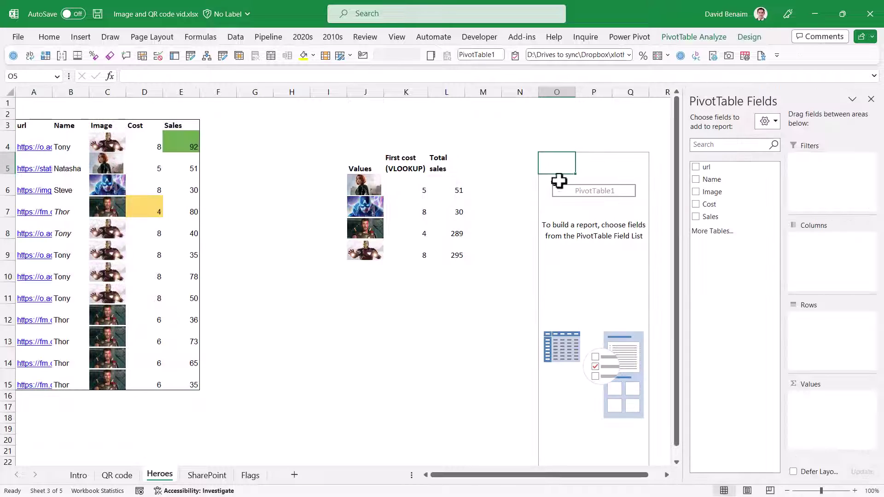
left_click(695, 193)
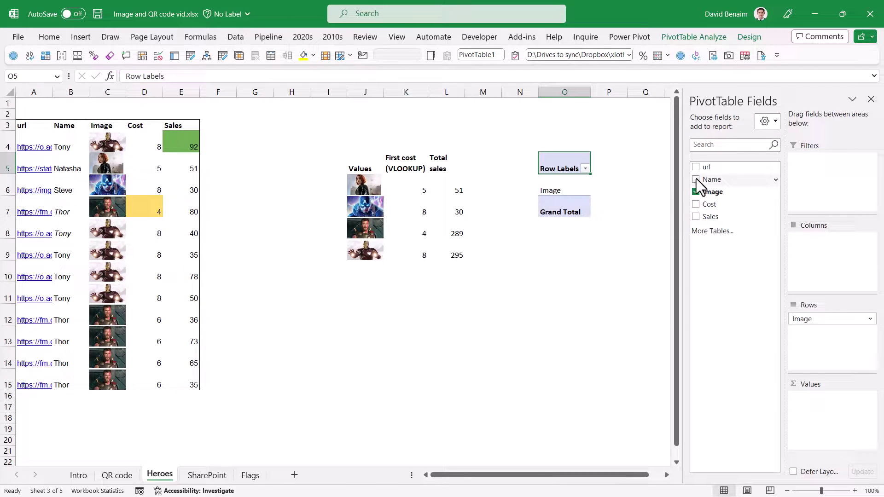
left_click(696, 216)
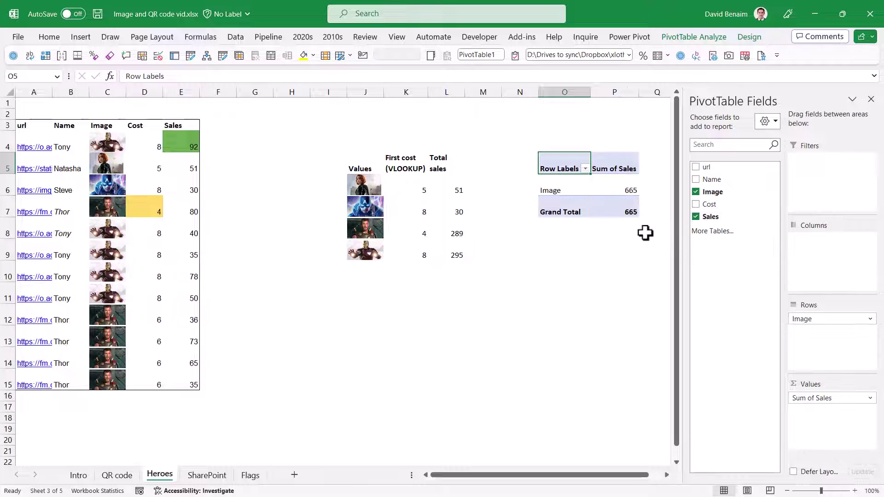
Add the header 'Image with Alt text' in F3
left_click(115, 141)
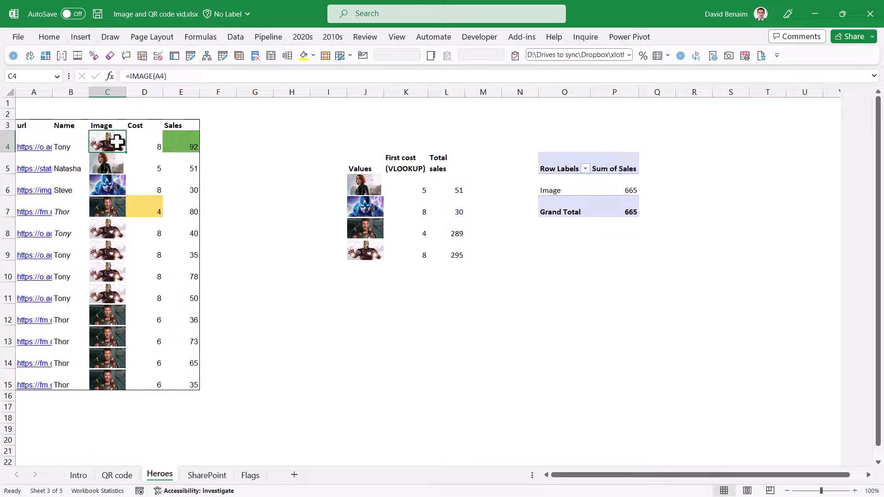
left_click(225, 126)
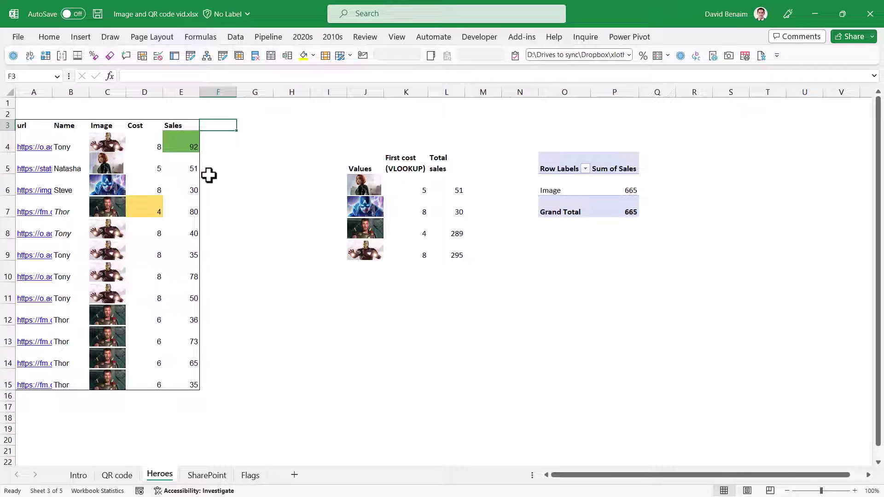
type("Image with Alt")
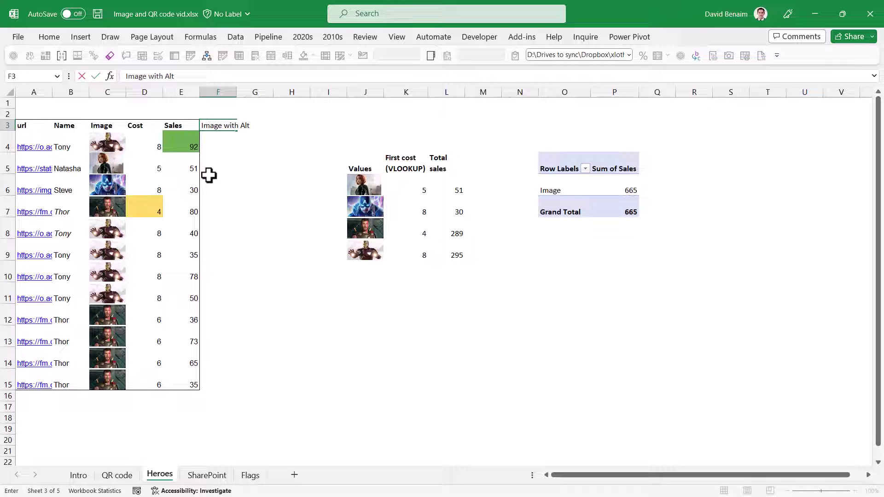
type(" text")
key("Return")
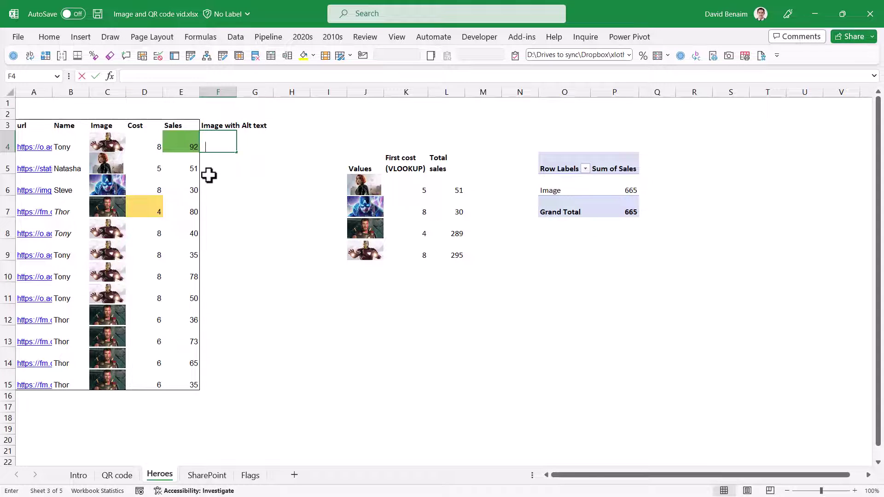
Enter =IMAGE(A4,B4,3,7,12) in F4, using B4 as alt text with custom sizing
type("=image")
key("Tab")
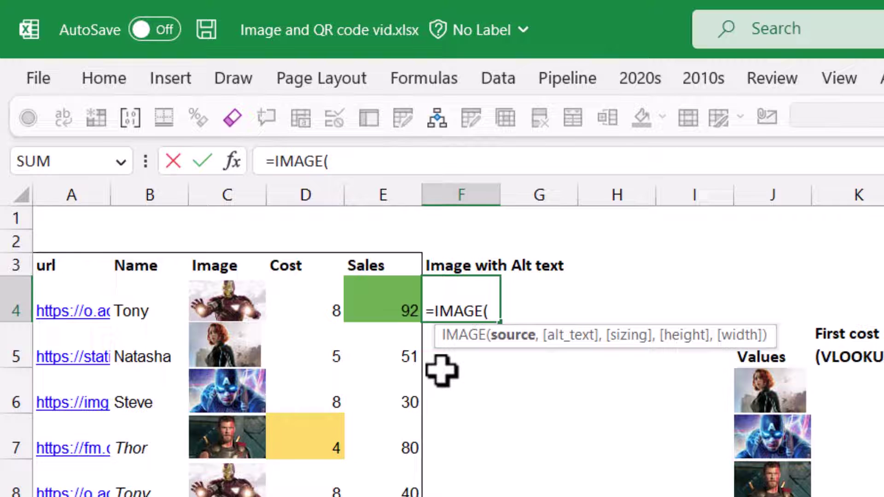
key("Left")
key("Left")
key("Left")
key("Left")
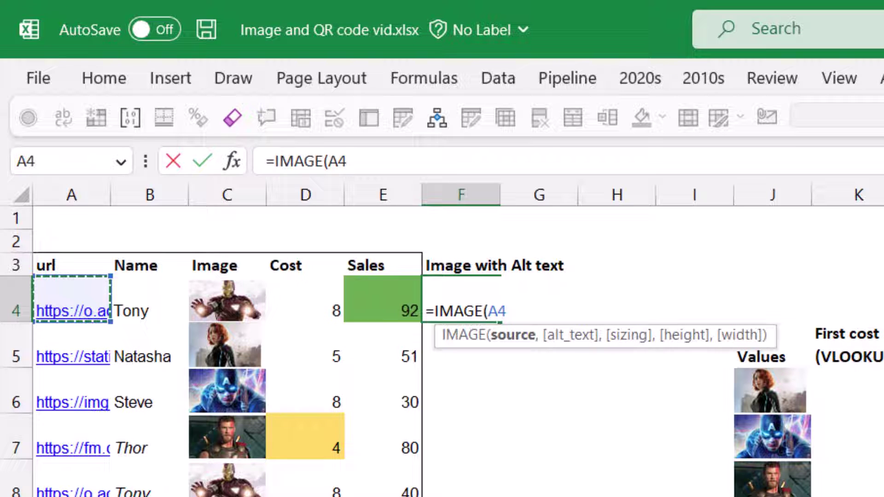
type(",")
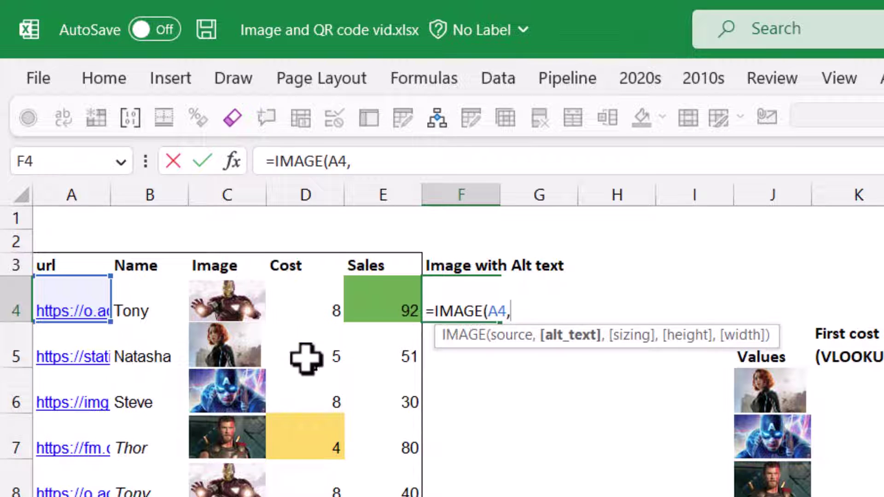
left_click(162, 291)
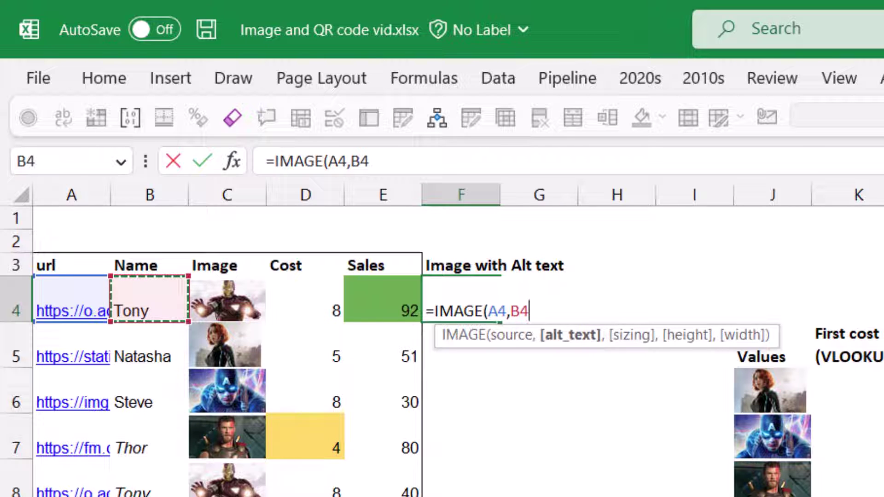
type(",")
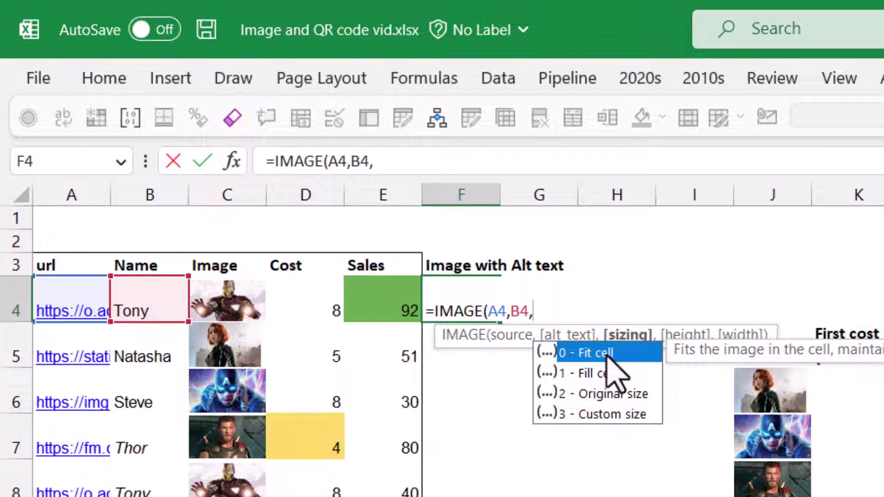
double_click(601, 414)
type(",")
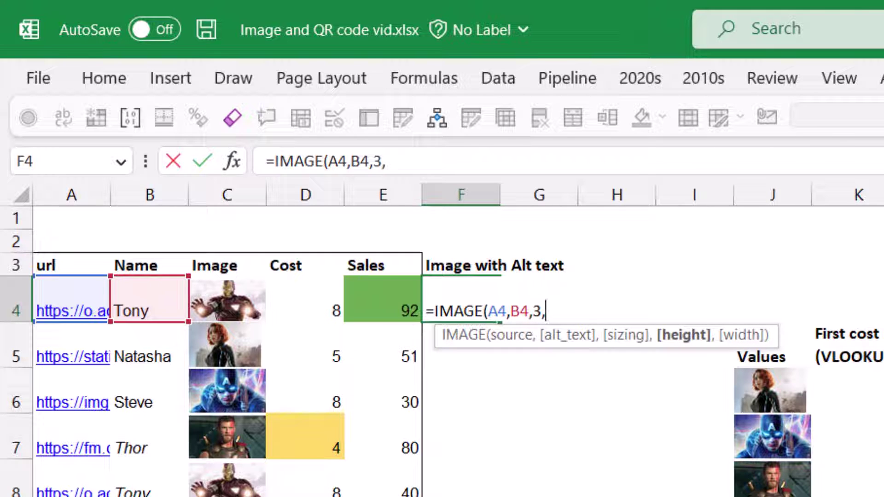
type("7,")
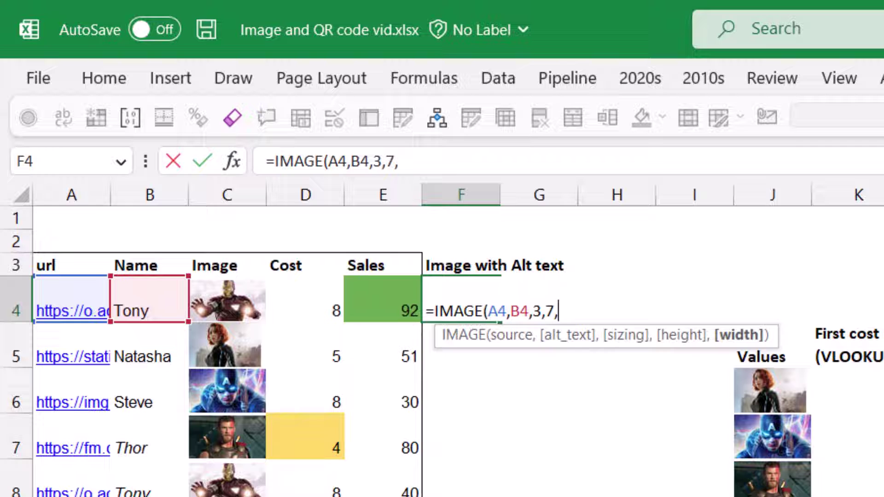
type("12)")
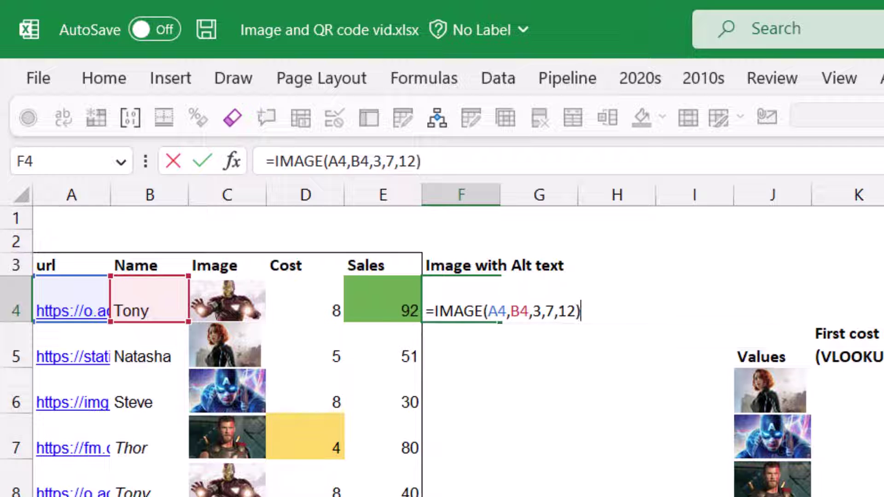
key("Return")
Edit F4's custom size to 700 high by 1200 wide
left_click(457, 300)
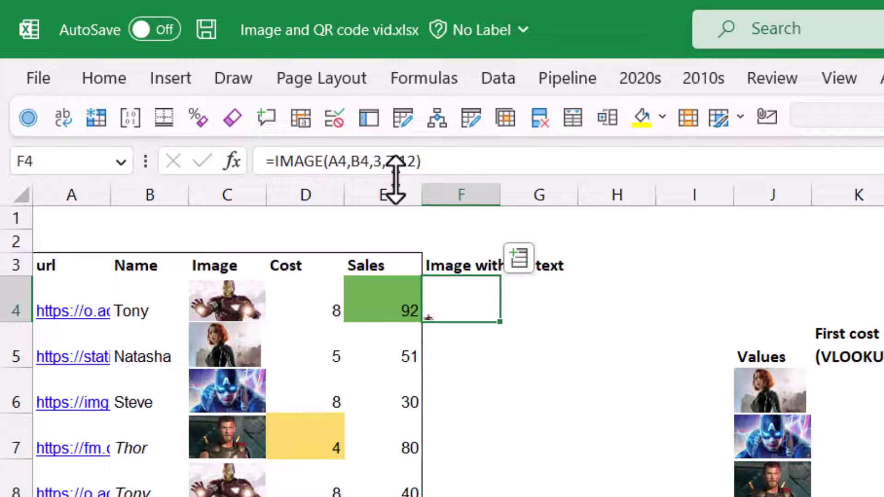
left_click(401, 158)
key("Left")
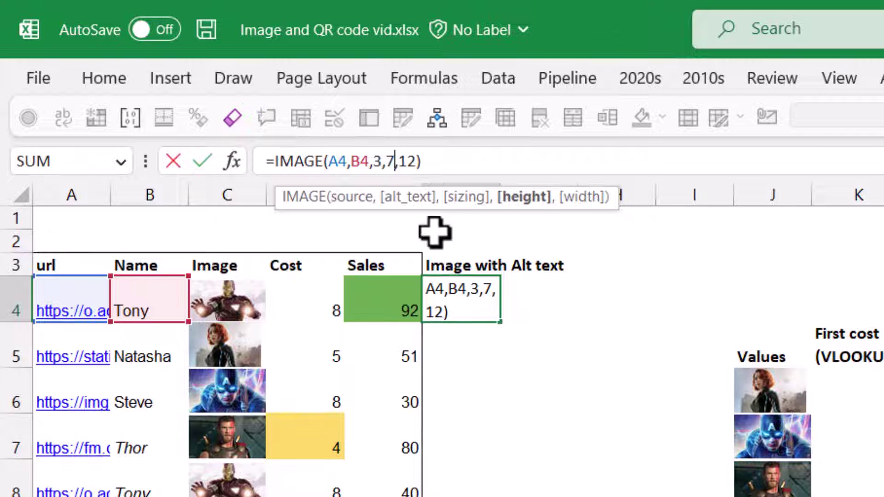
type("00")
key("Right")
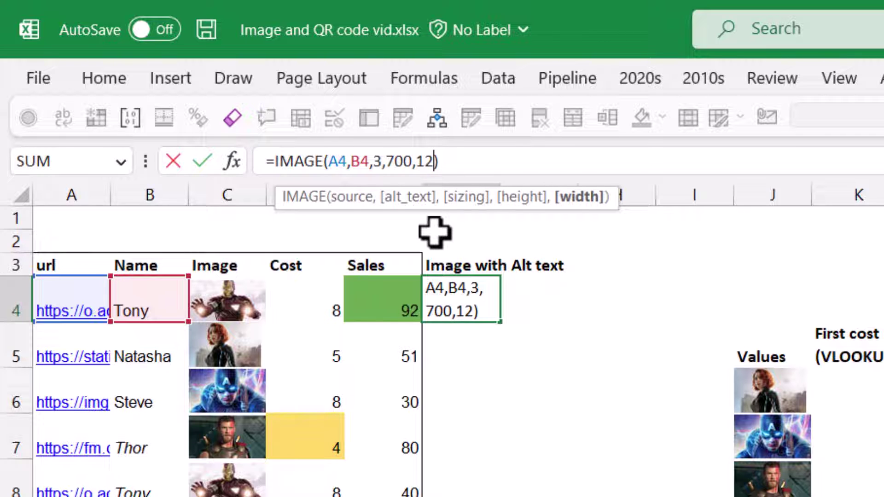
type("00")
key("Return")
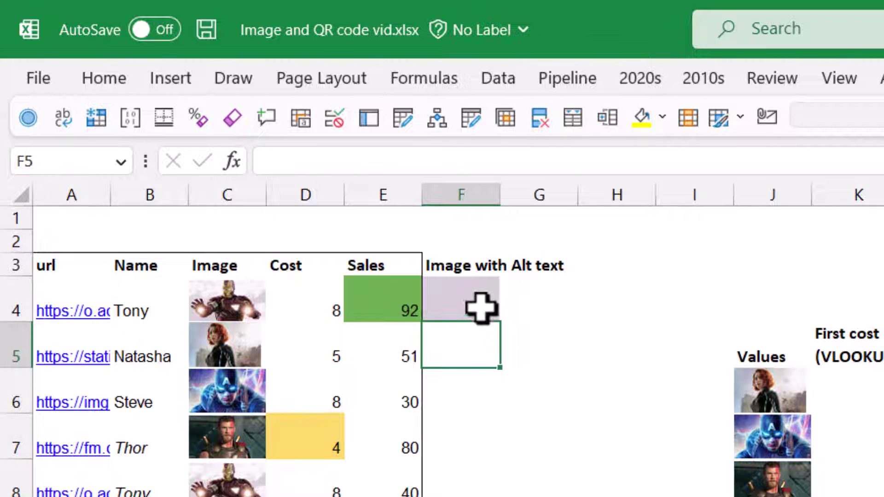
Enlarge row 4 and column F to preview F4's picture, then undo the resizing
left_click(479, 301)
left_click_drag(23, 331, 23, 496)
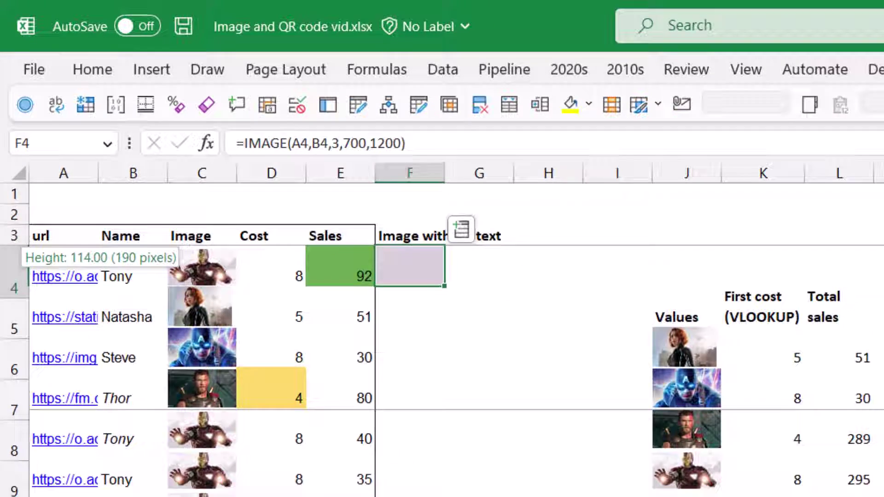
left_click_drag(292, 113, 680, 153)
key("ctrl+z")
key("ctrl+z")
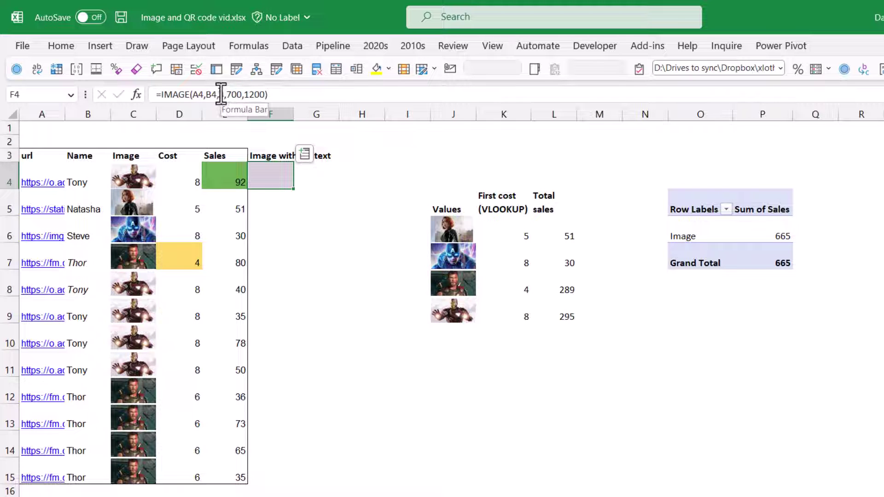
Switch F4's IMAGE sizing to 2 (original size), preview it in a wider column F, then undo
left_click_drag(219, 94, 302, 95)
type("2")
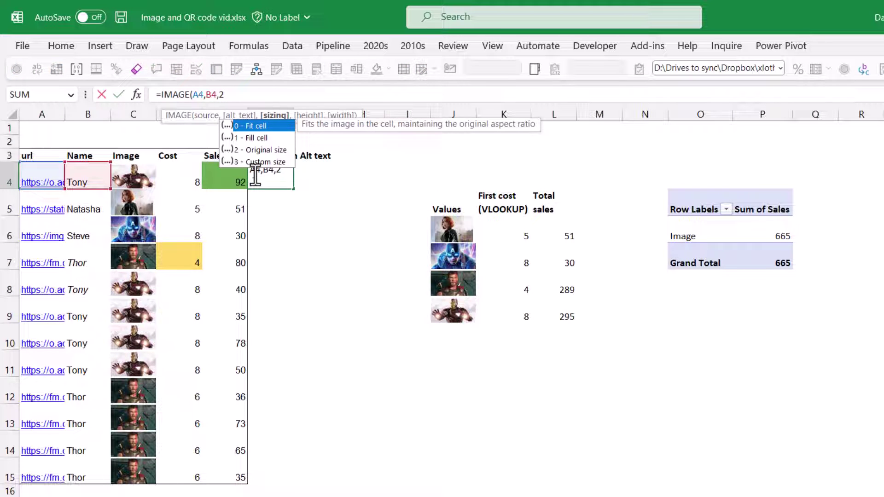
type(")")
key("Return")
left_click(255, 174)
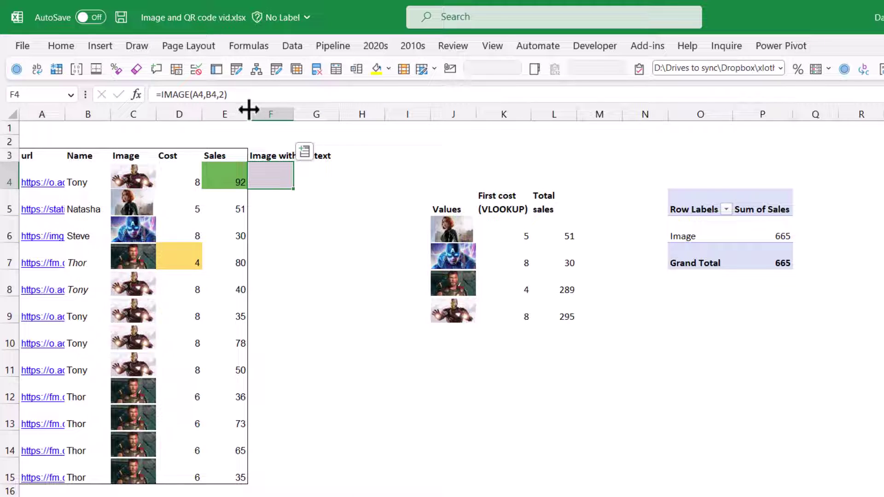
left_click_drag(295, 111, 819, 149)
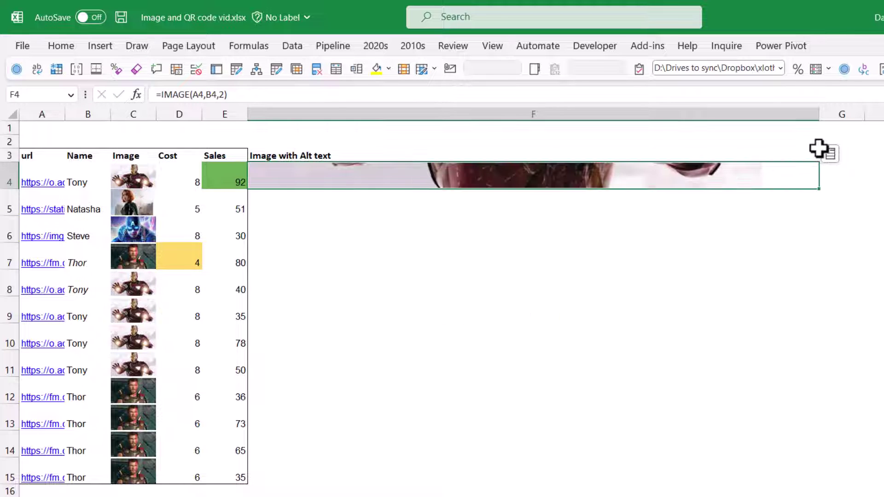
key("ctrl+z")
Change F4's formula to =IMAGE(A4,B4,1) so the picture fills the cell
left_click(239, 97)
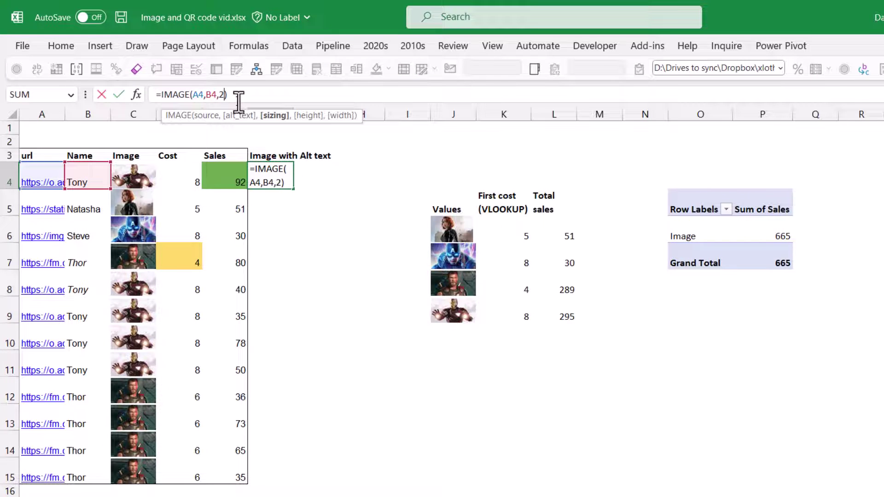
key("Down")
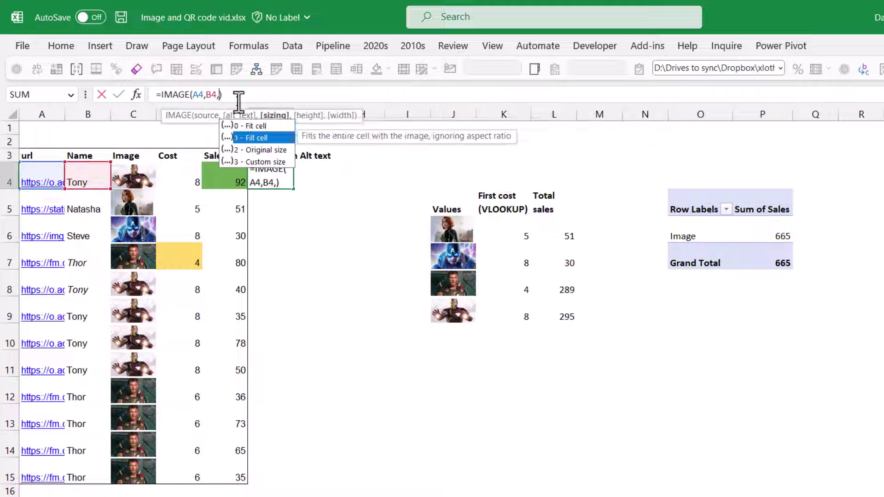
key("Tab")
key("Return")
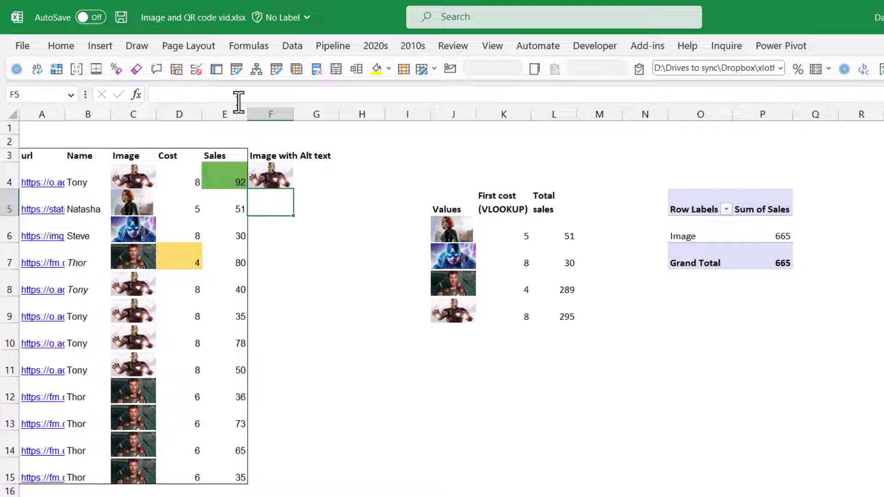
Adjust column F's width and make row 4 taller, settling it at 105 pixels
left_click_drag(293, 113, 477, 115)
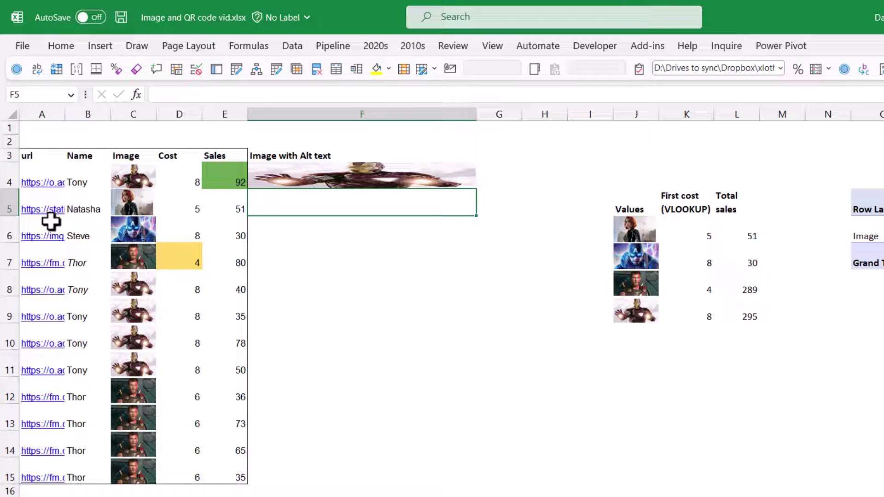
left_click_drag(9, 189, 14, 241)
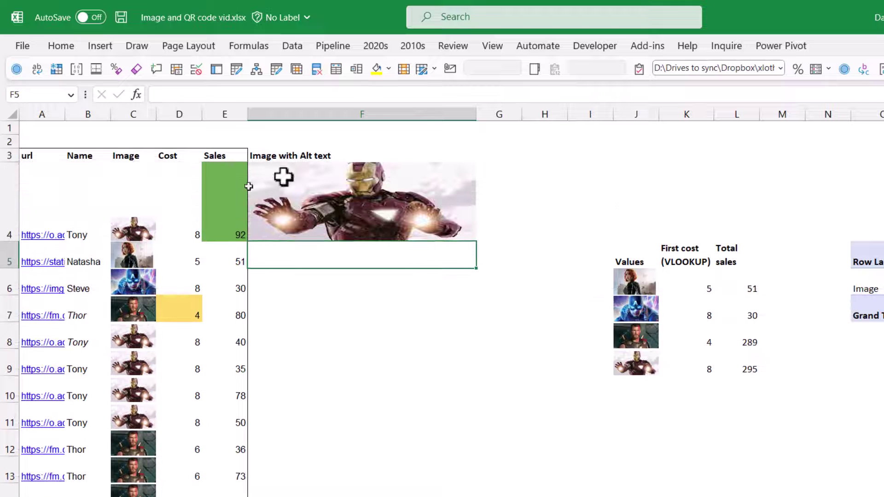
left_click_drag(475, 113, 340, 125)
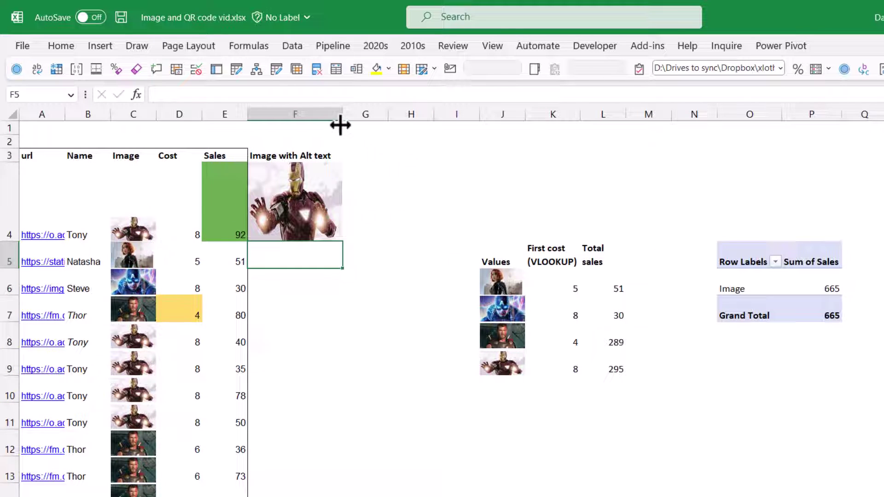
left_click_drag(11, 241, 13, 210)
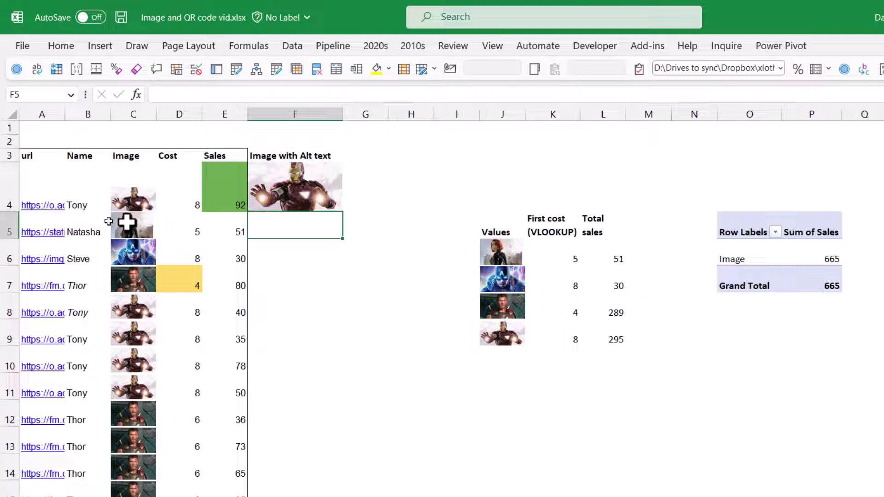
Fill F4's fill-cell IMAGE formula down column F to row 15 and check F7
left_click(286, 194)
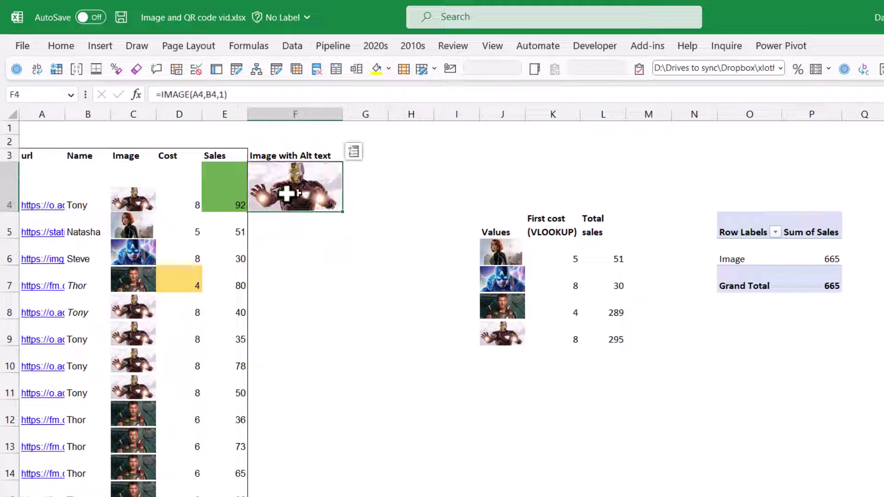
left_click(206, 96)
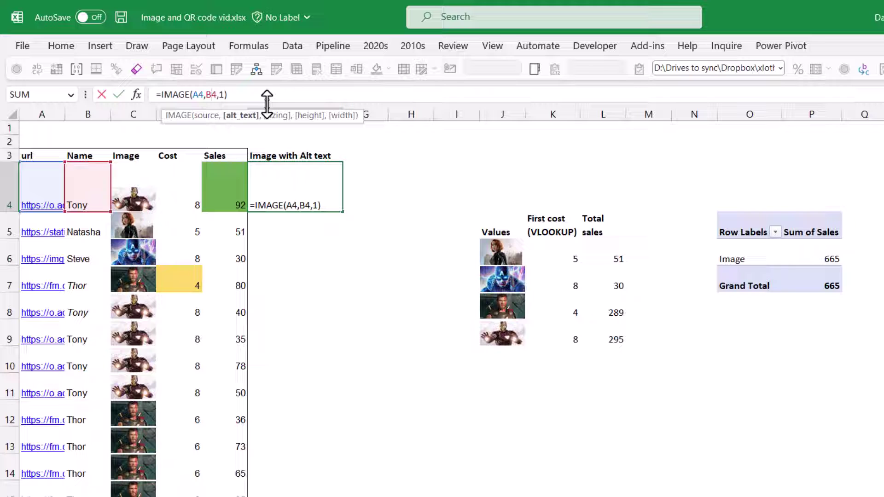
key("Escape")
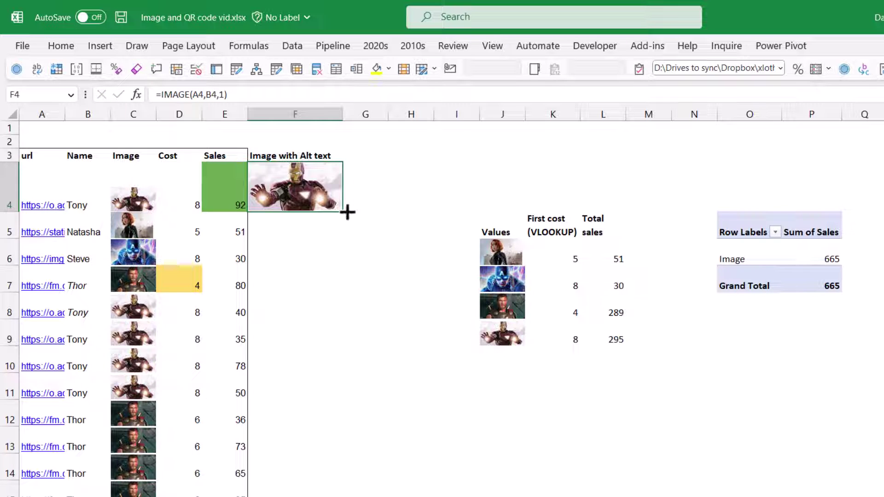
left_click_drag(343, 211, 328, 489)
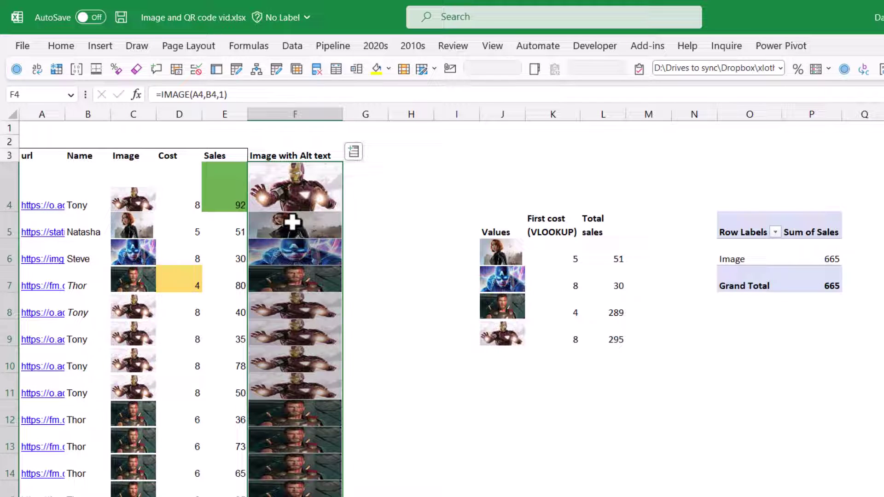
left_click(312, 197)
left_click(339, 278)
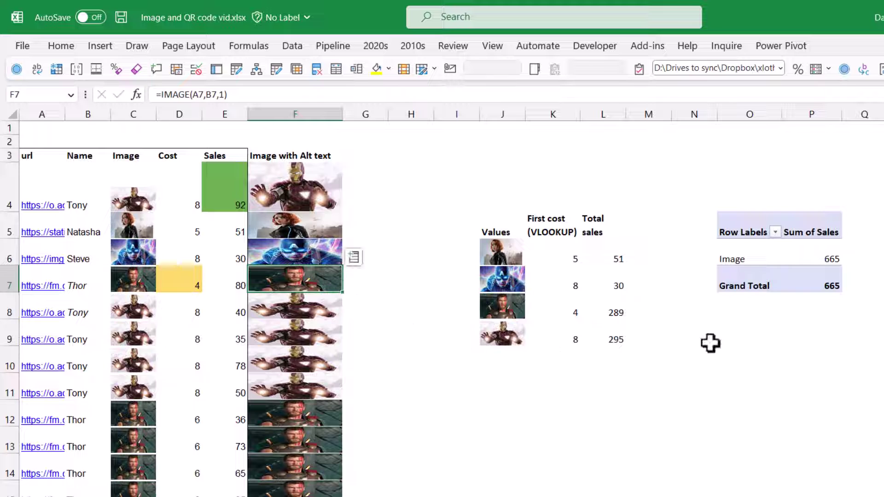
left_click(758, 311)
Create a PivotTable from A3:F15 on the existing worksheet at O9
left_click(749, 258)
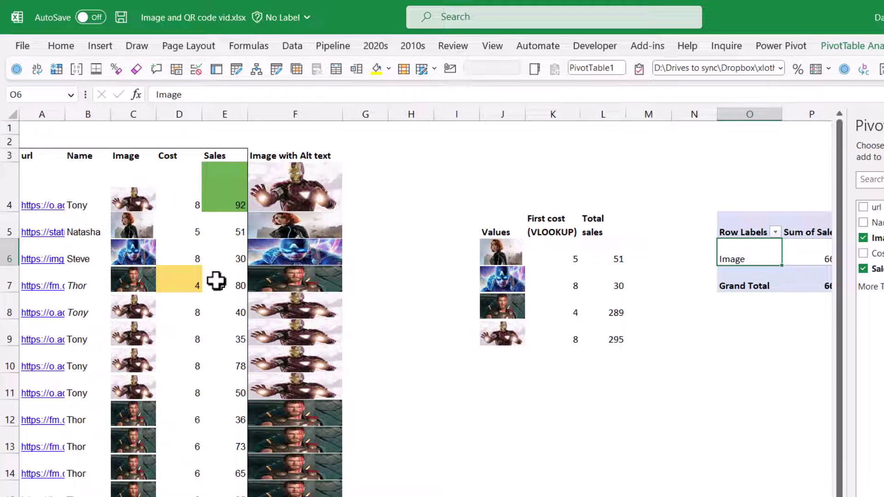
left_click_drag(47, 158, 319, 487)
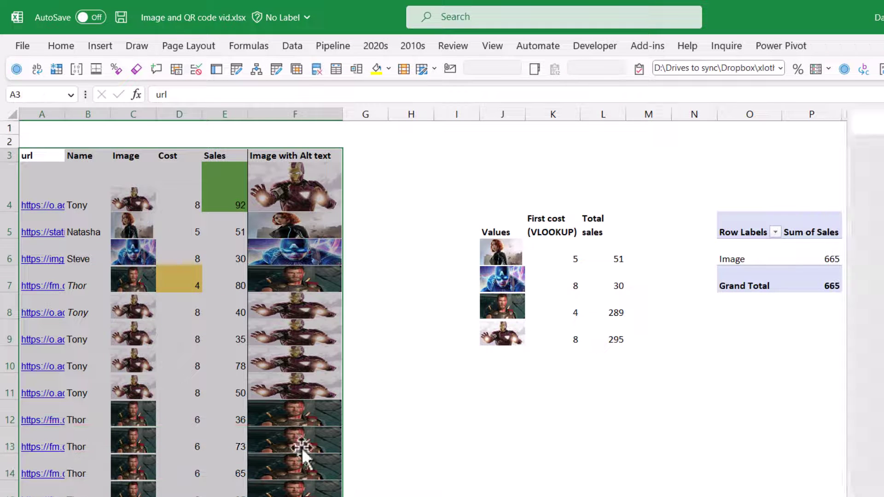
left_click(102, 47)
left_click(58, 87)
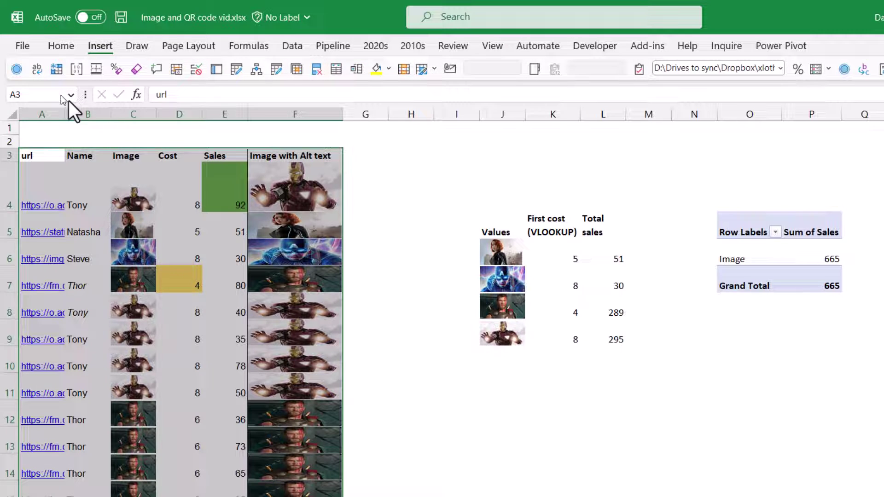
left_click(585, 321)
left_click(803, 336)
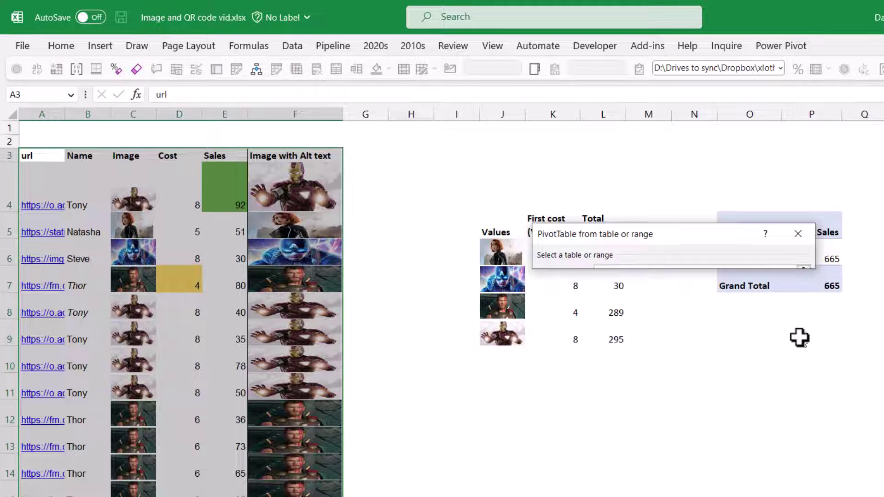
left_click(740, 328)
key("Return")
key("Return")
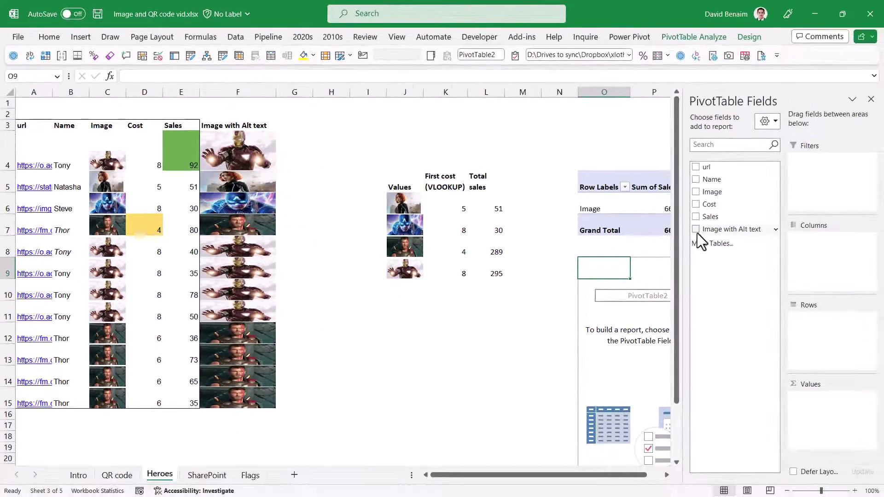
Add Image with Alt text as the pivot rows and Cost as summed values
left_click(696, 230)
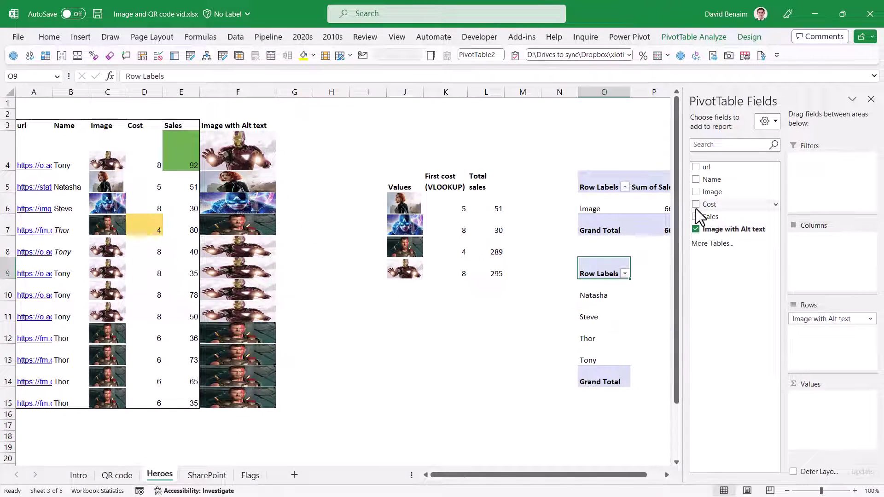
left_click(695, 205)
left_click(538, 415)
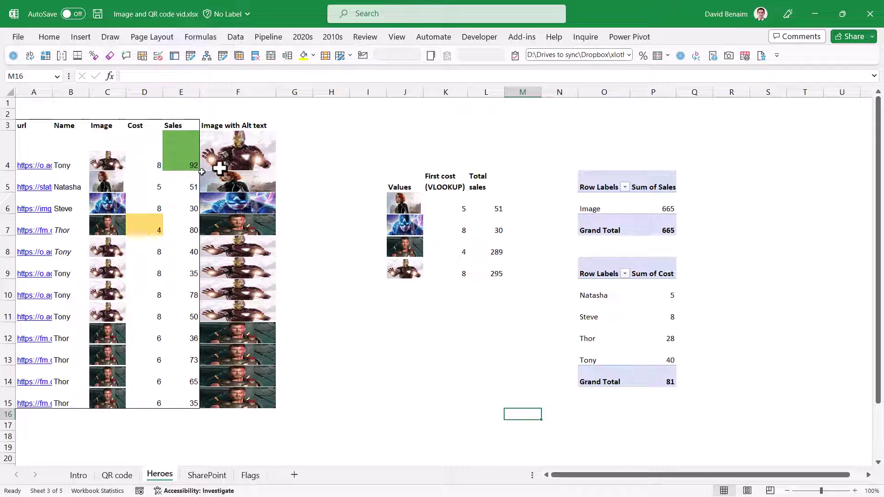
Copy the hero images in F4:F9 and paste them at J11
left_click_drag(219, 169, 260, 276)
key("ctrl+c")
left_click(398, 319)
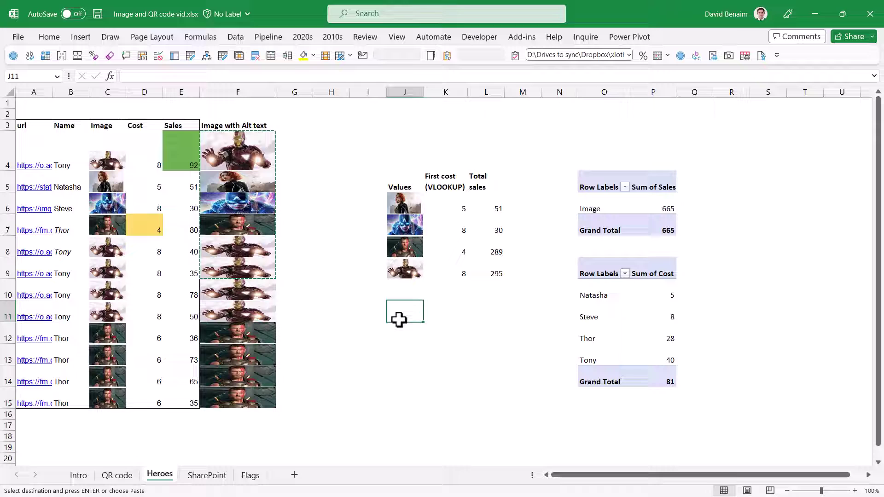
key("ctrl+v")
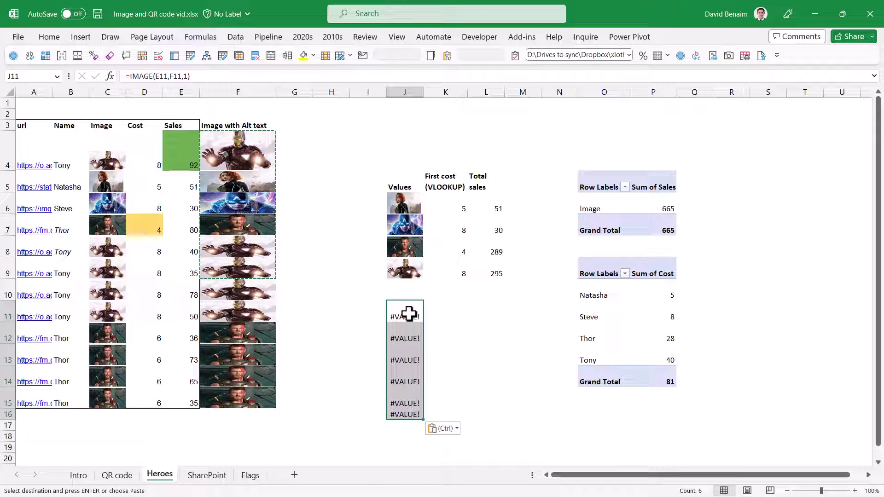
Paste Special the images into J11 as Values and inspect each pasted picture
right_click(409, 315)
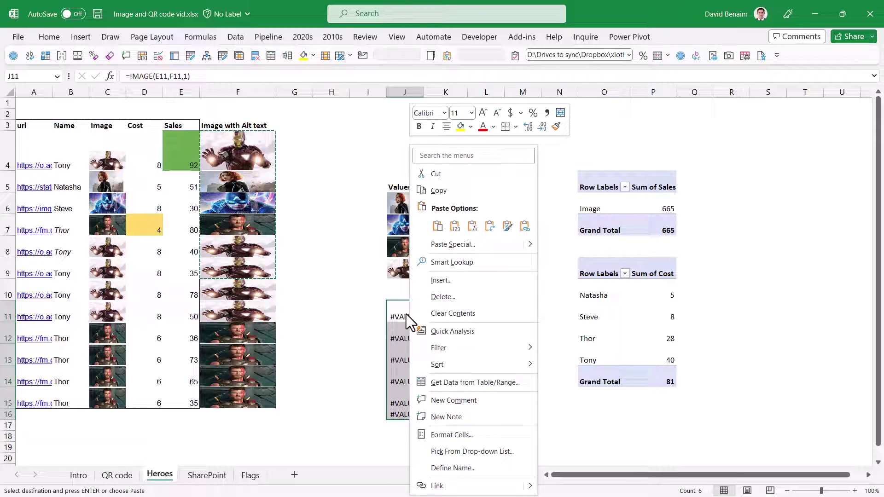
left_click(435, 244)
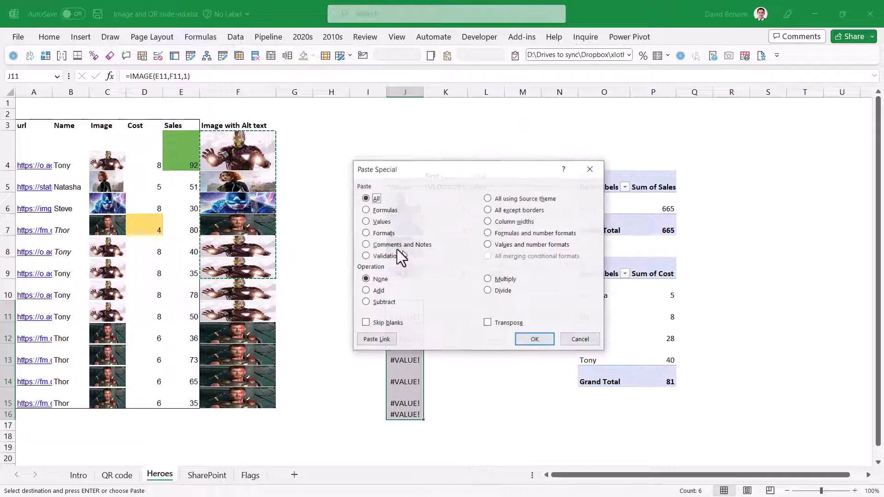
left_click(534, 341)
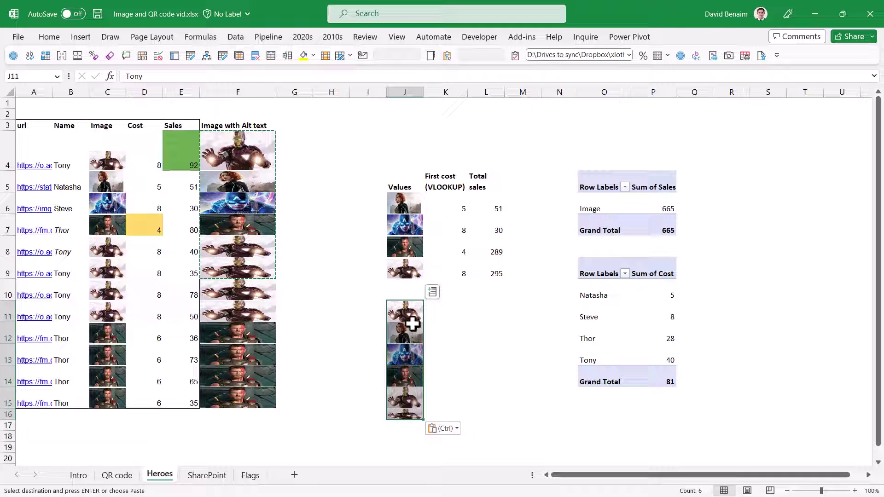
left_click(405, 313)
left_click(409, 333)
left_click(413, 354)
left_click(411, 376)
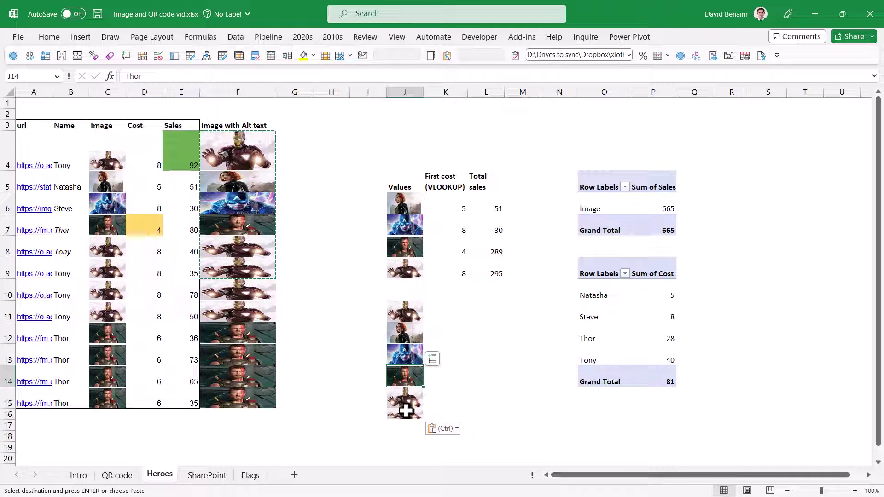
left_click(408, 398)
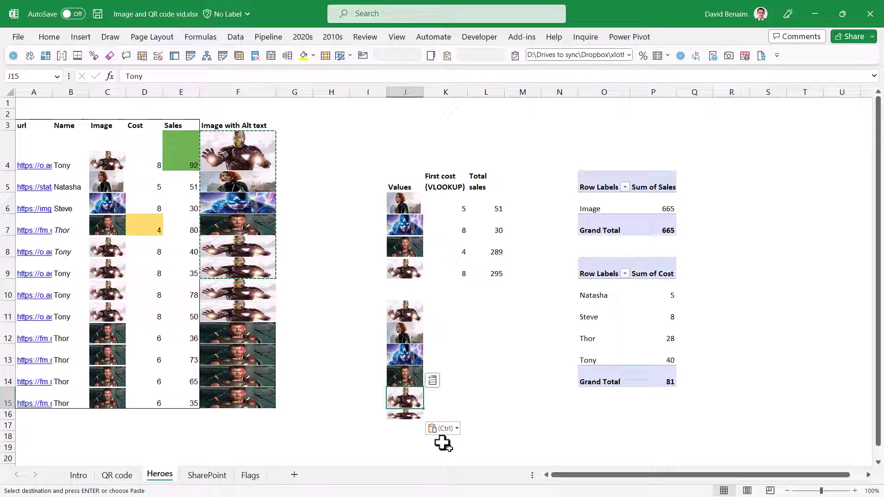
left_click(437, 343)
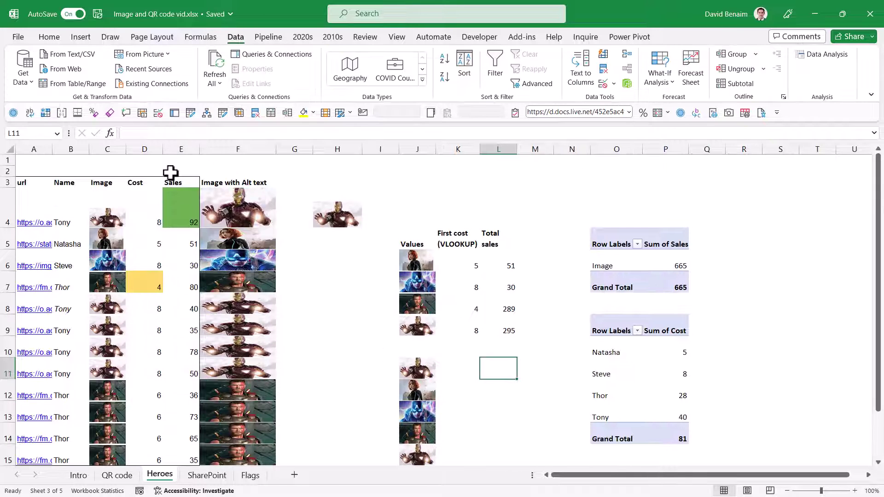
left_click(179, 180)
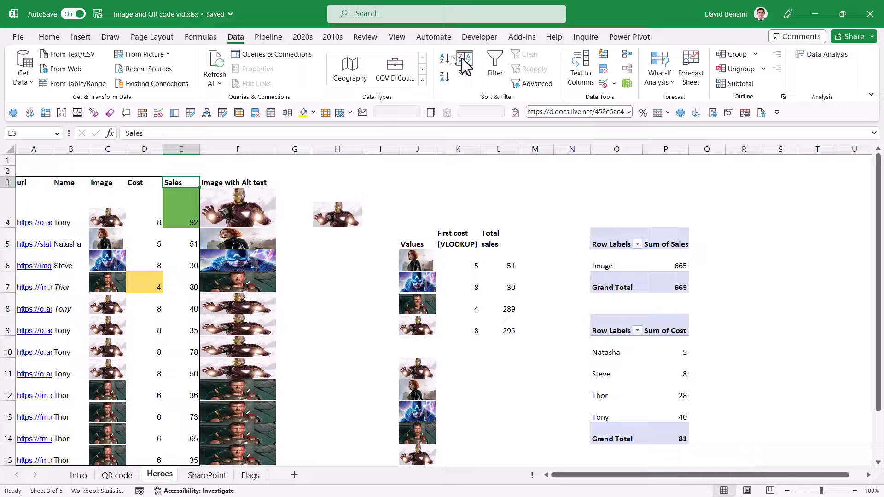
left_click(494, 71)
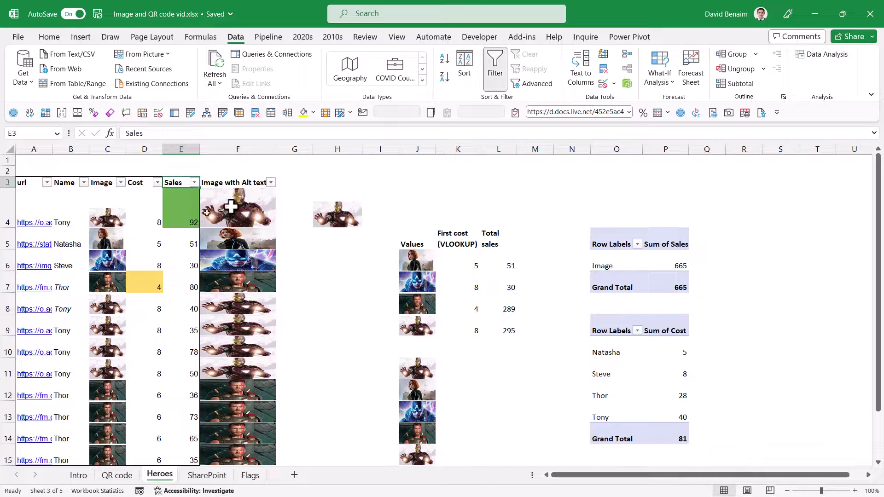
left_click(270, 182)
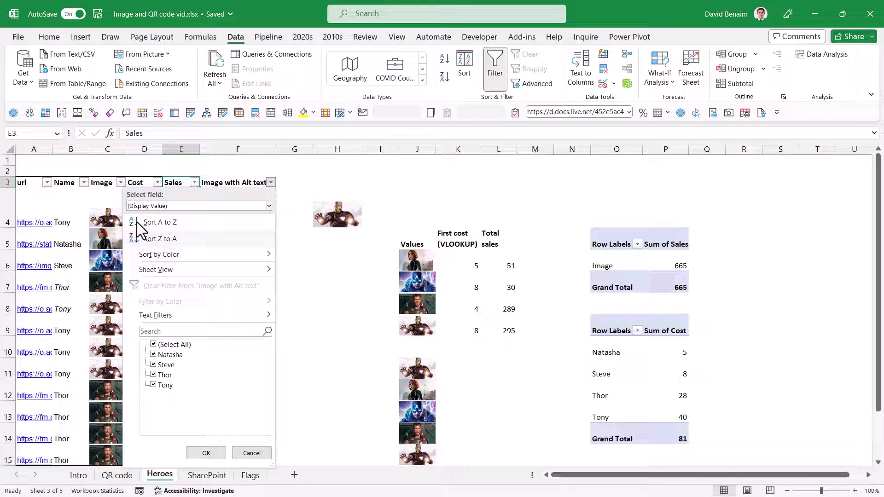
left_click(121, 182)
left_click(121, 182)
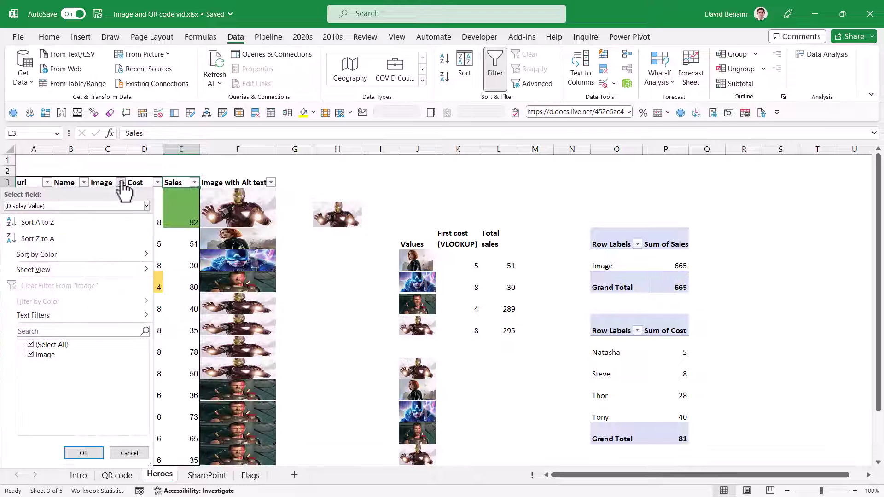
left_click(136, 454)
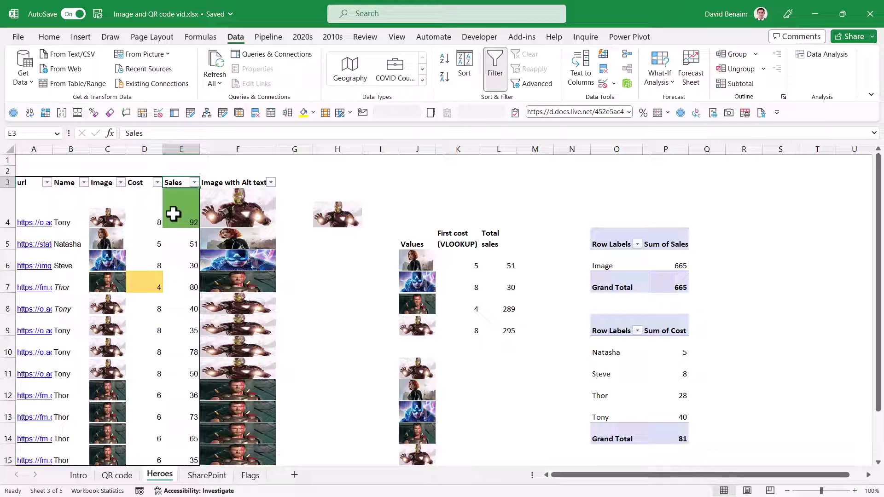
left_click(84, 182)
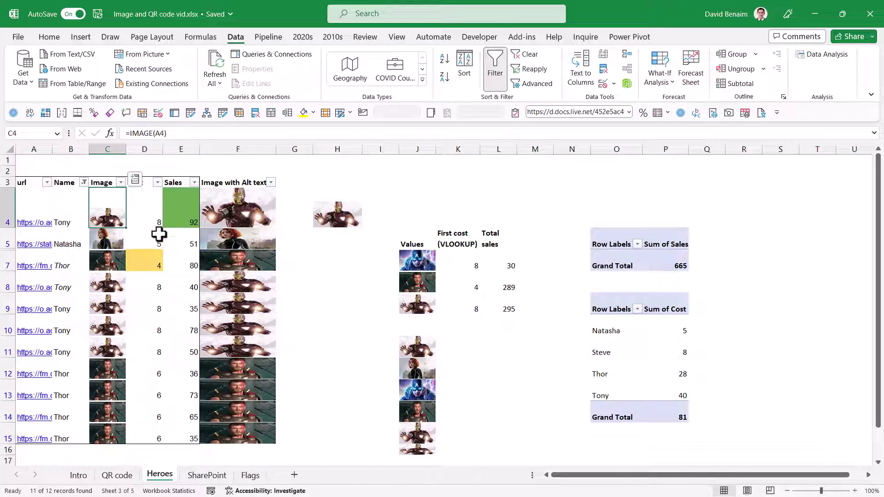
left_click(140, 203)
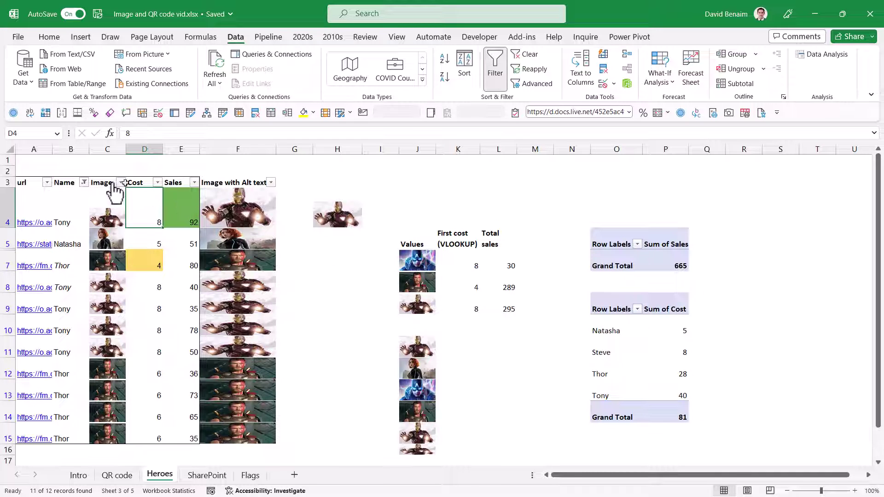
left_click(101, 198)
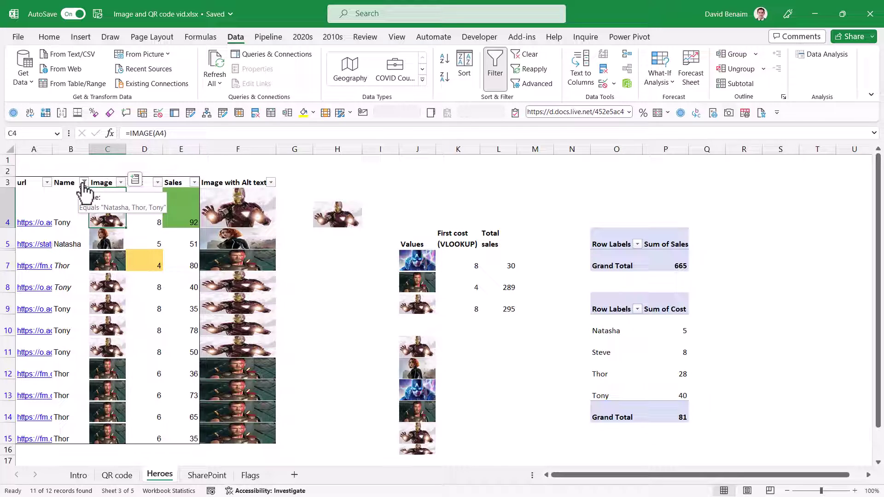
key("ctrl+shift+l")
key("Right")
key("Right")
key("Right")
key("Right")
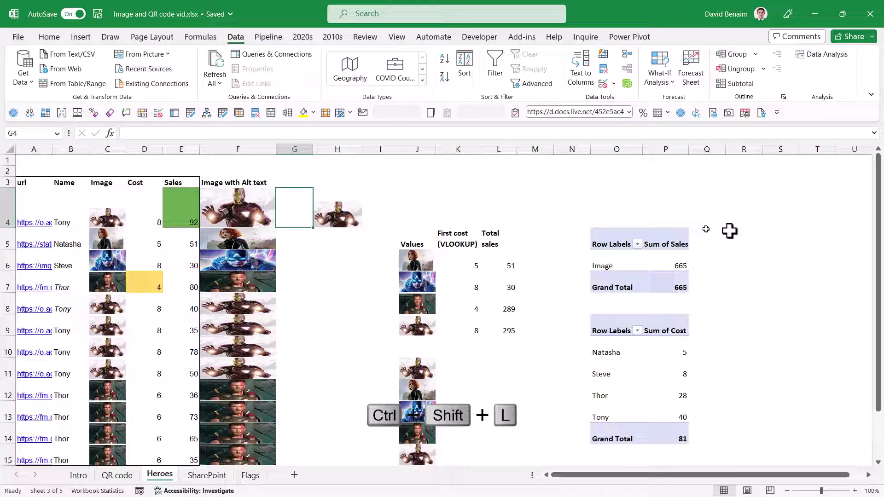
Give L1:L3 List data validation sourced from $F$4:$F$8 and preview the drop-down
left_click_drag(501, 160, 506, 175)
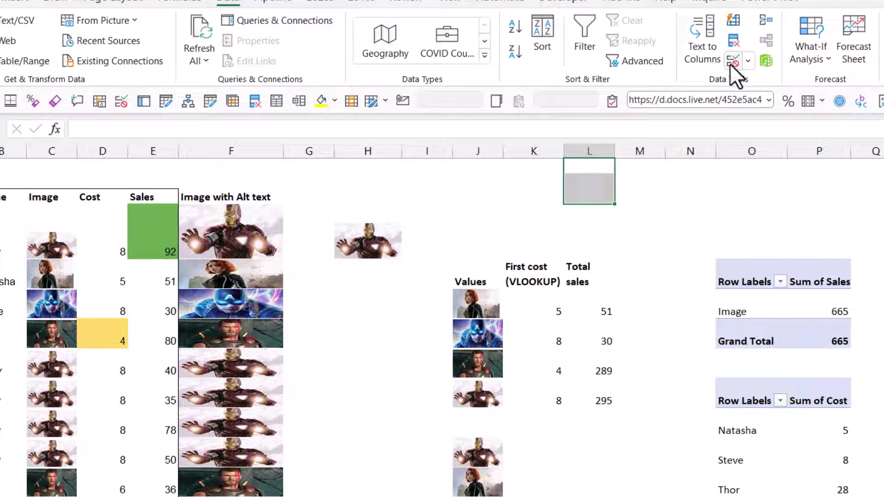
left_click(728, 63)
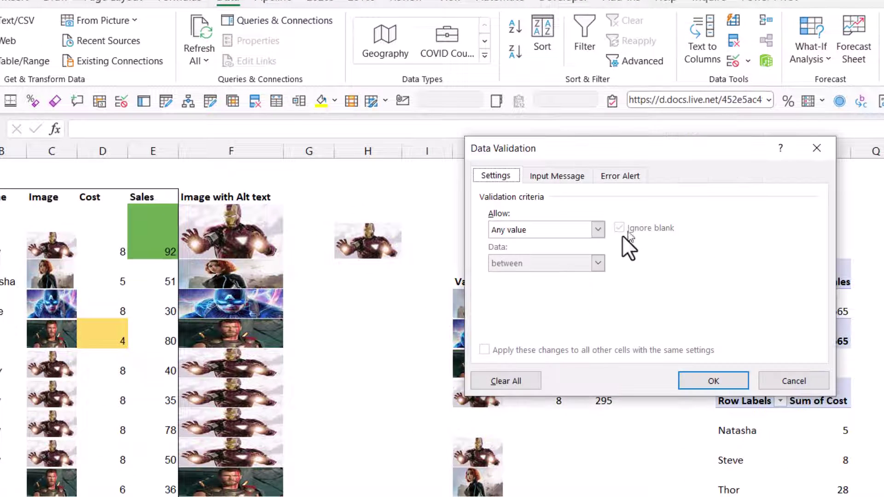
left_click(584, 230)
left_click(546, 275)
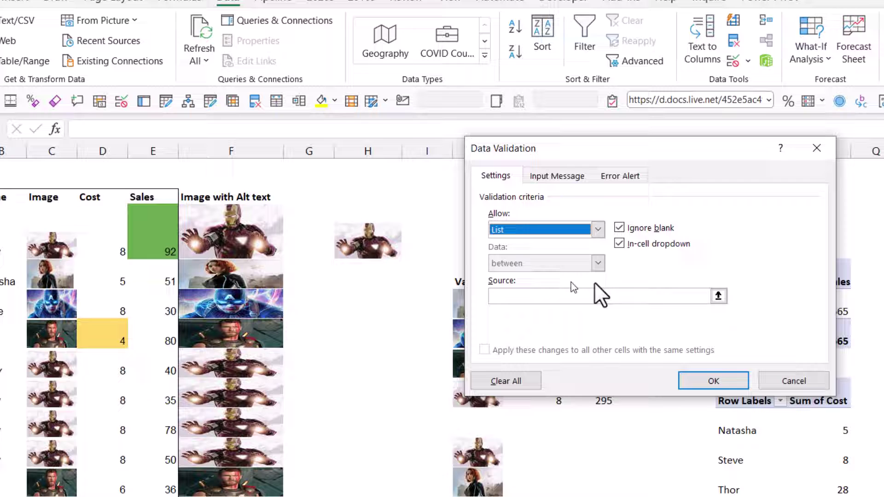
left_click(717, 296)
left_click_drag(236, 227, 257, 330)
key("Return")
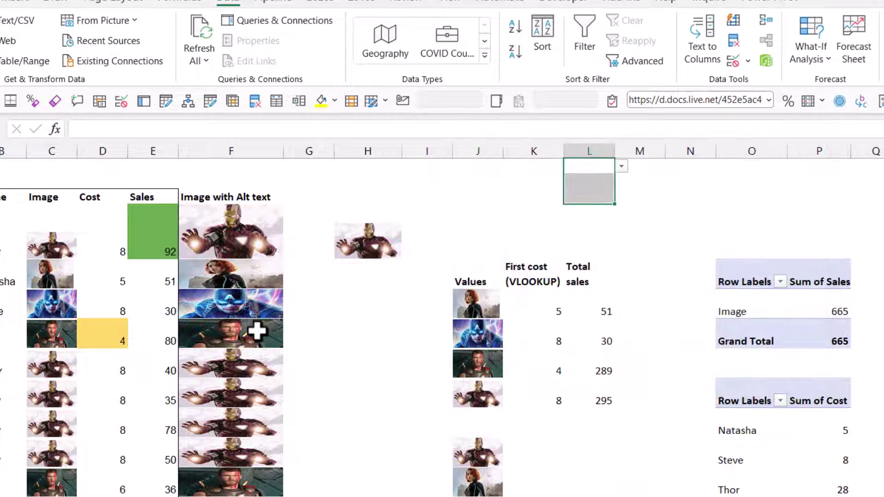
left_click(622, 168)
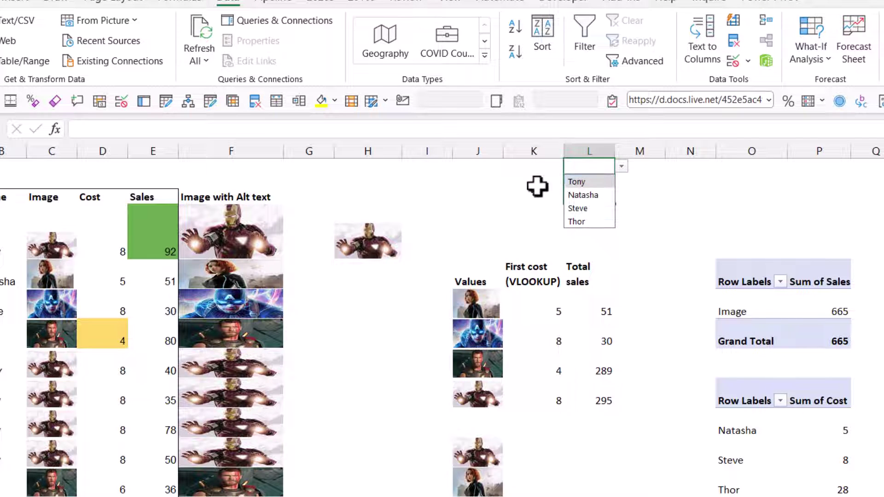
key("Escape")
Add an Image with Alt text slicer from the Sum of Cost pivot and shrink it
left_click(561, 376)
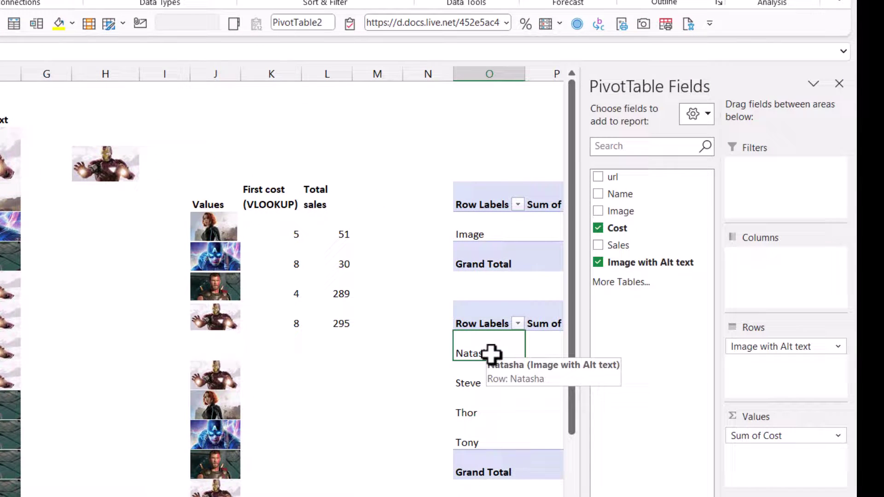
right_click(642, 265)
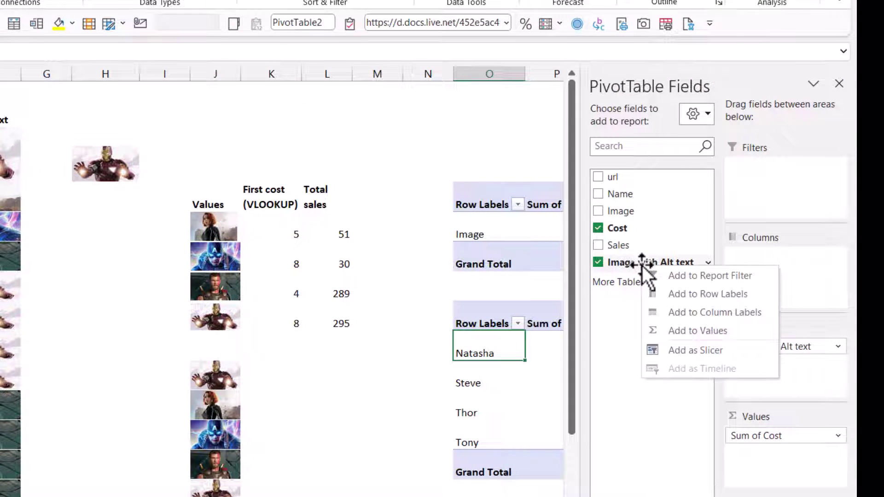
left_click(688, 356)
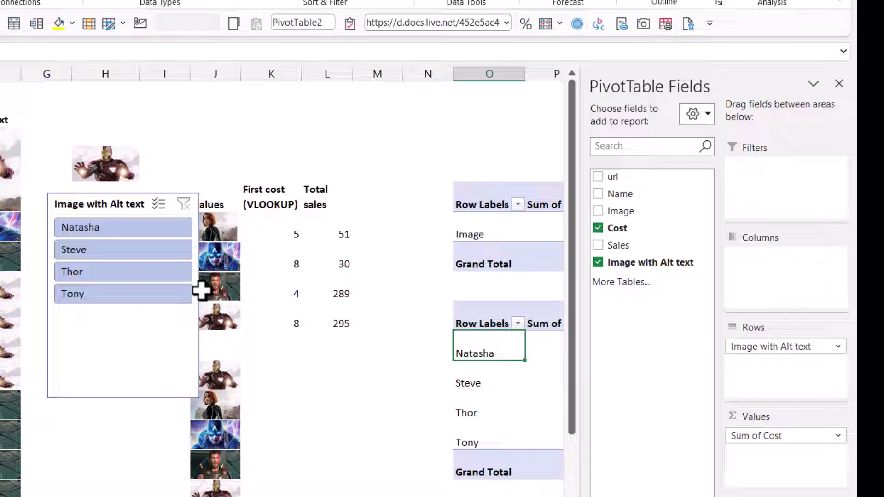
left_click(198, 390)
left_click_drag(199, 397, 210, 314)
left_click(172, 114)
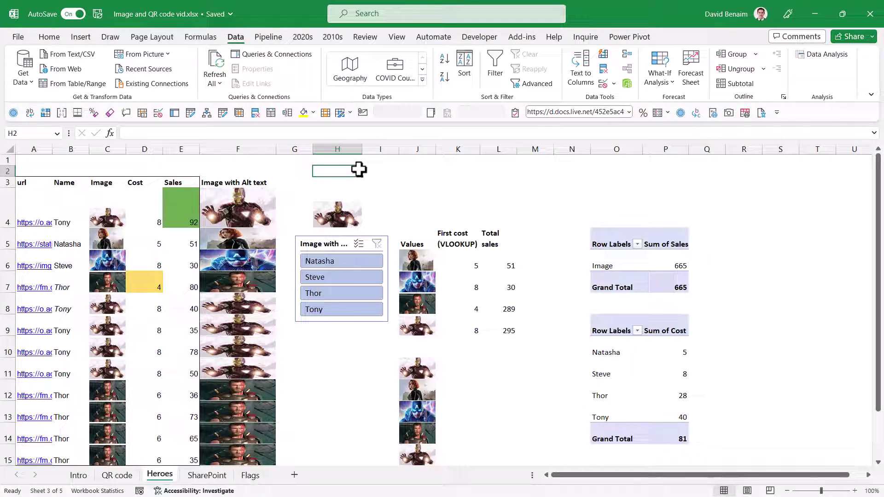
On the SharePoint sheet, inspect the four IMAGE cells returning #BLOCKED! and their source links
left_click(207, 475)
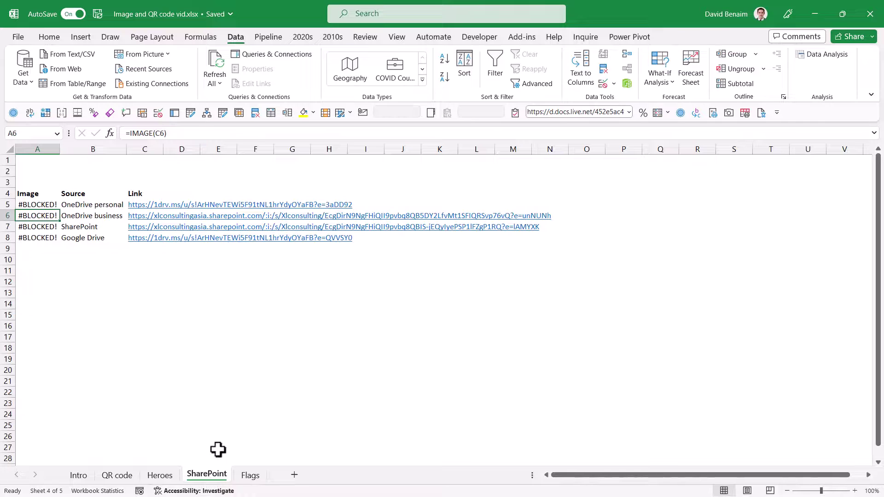
left_click(68, 206)
left_click(34, 206)
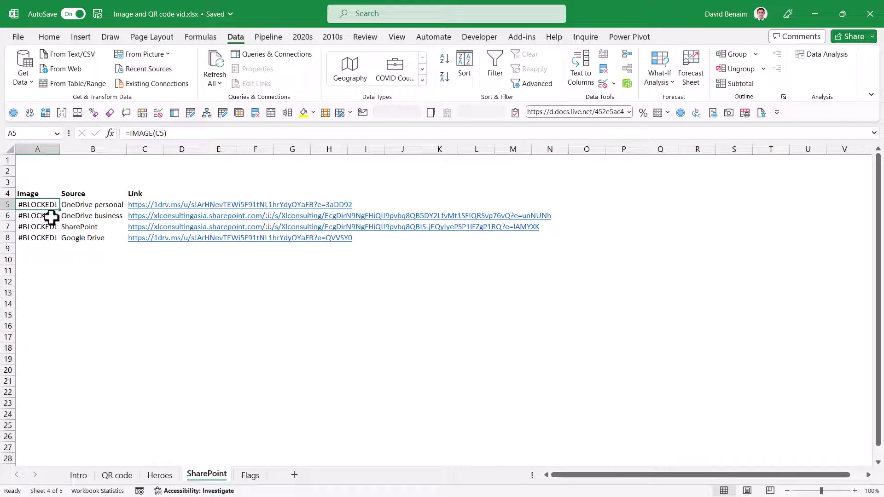
left_click(86, 204)
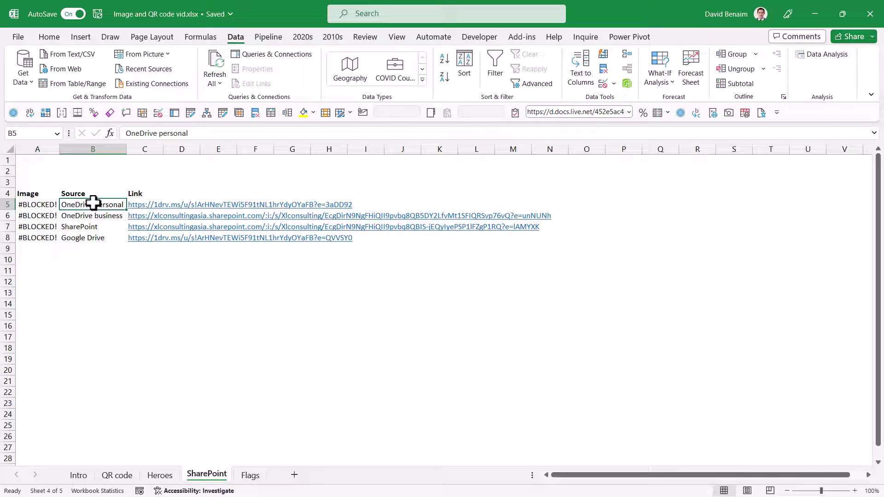
left_click(87, 225)
left_click(76, 237)
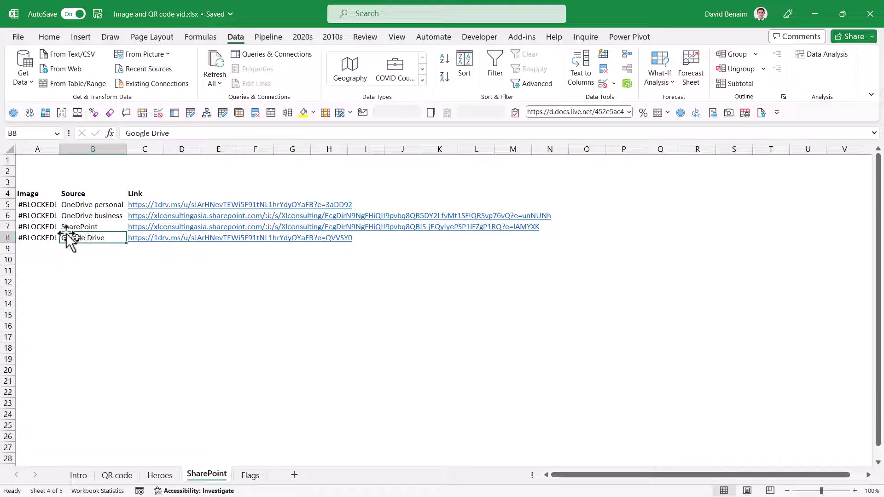
left_click_drag(39, 203, 37, 243)
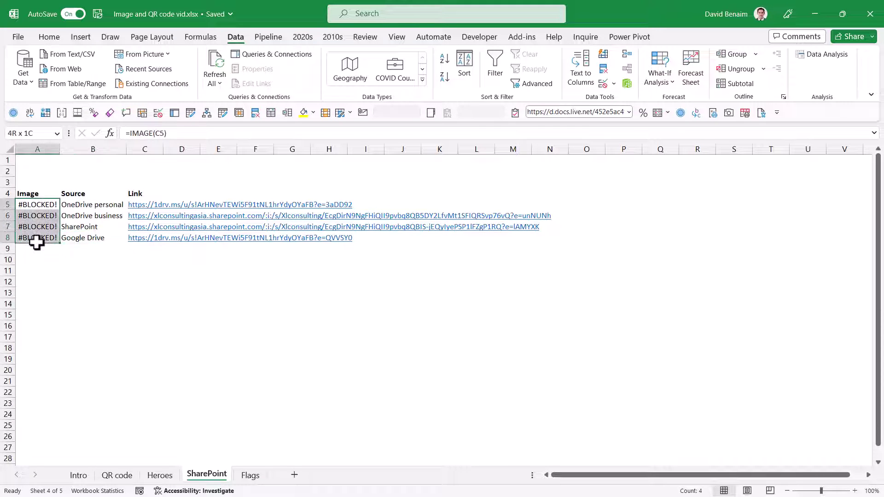
Open the SharePoint and OneDrive personal image hyperlinks in the browser
left_click(73, 229)
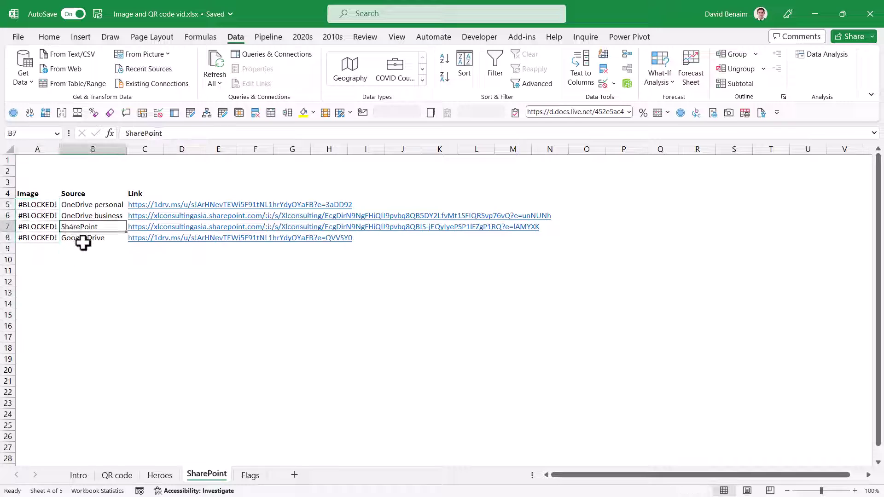
left_click(158, 226)
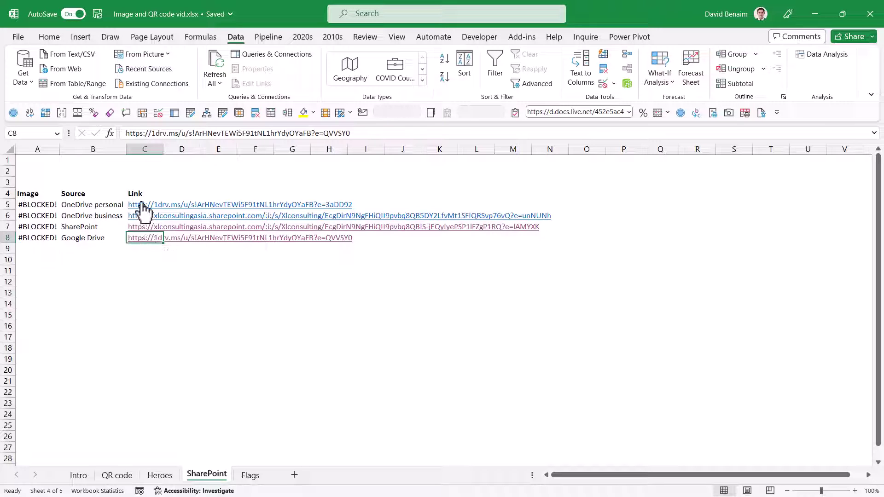
left_click(140, 205)
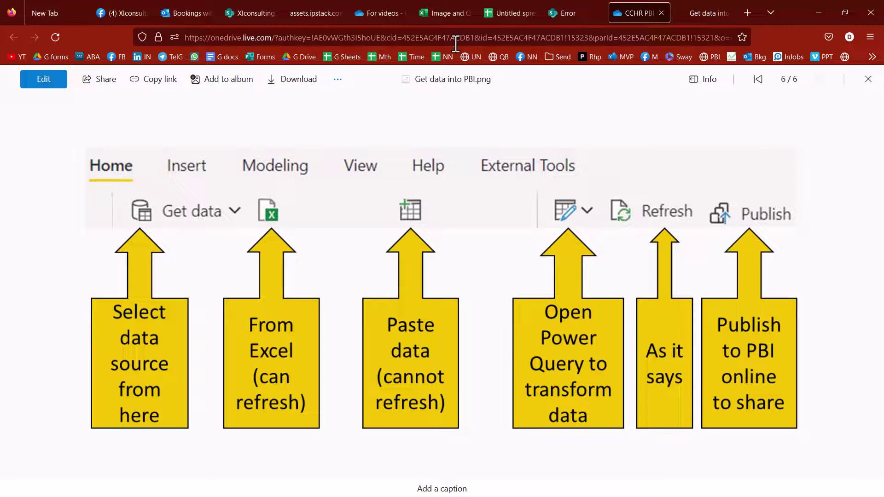
Test the OneDrive image URL by loading it in a private browsing window
left_click(454, 37)
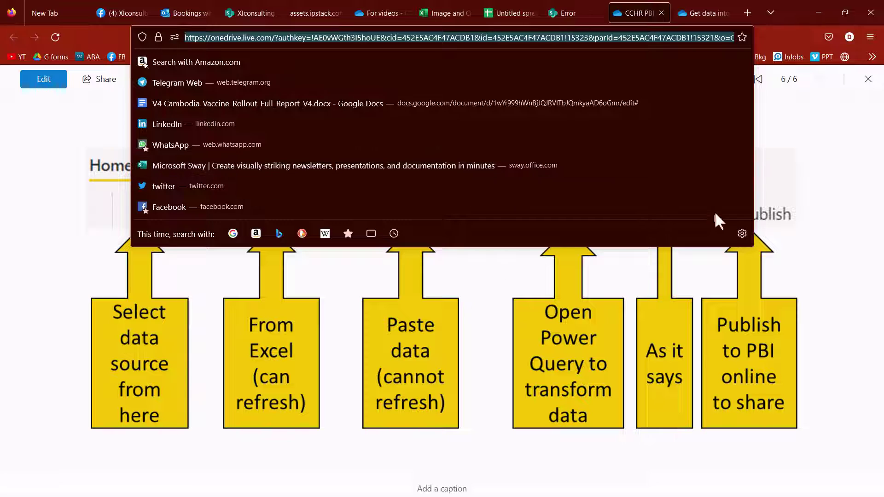
key("ctrl+c")
left_click(815, 146)
key("ctrl+shift+p")
key("ctrl+v")
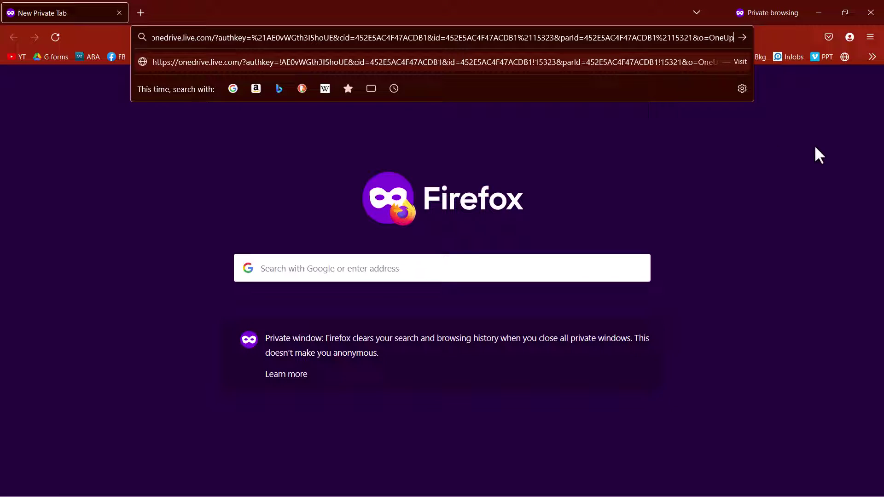
key("Return")
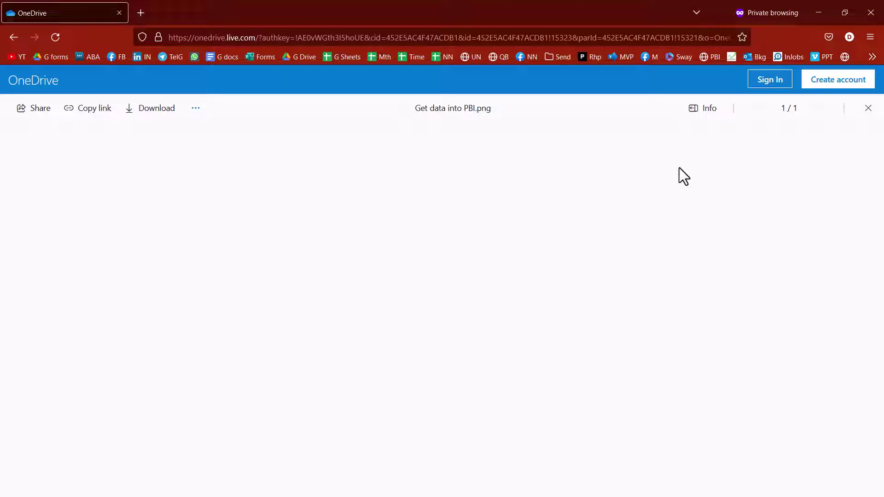
View the image's sharing options in the normal window, then return to Excel
key("alt+Tab")
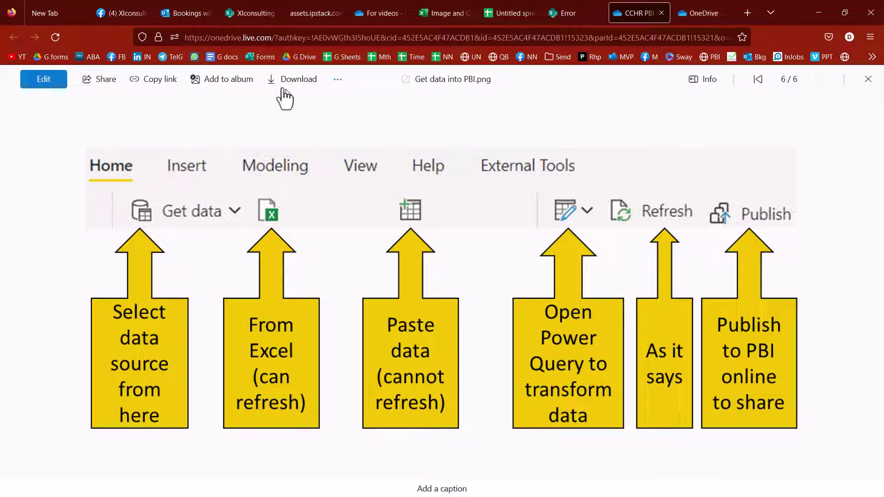
left_click(108, 82)
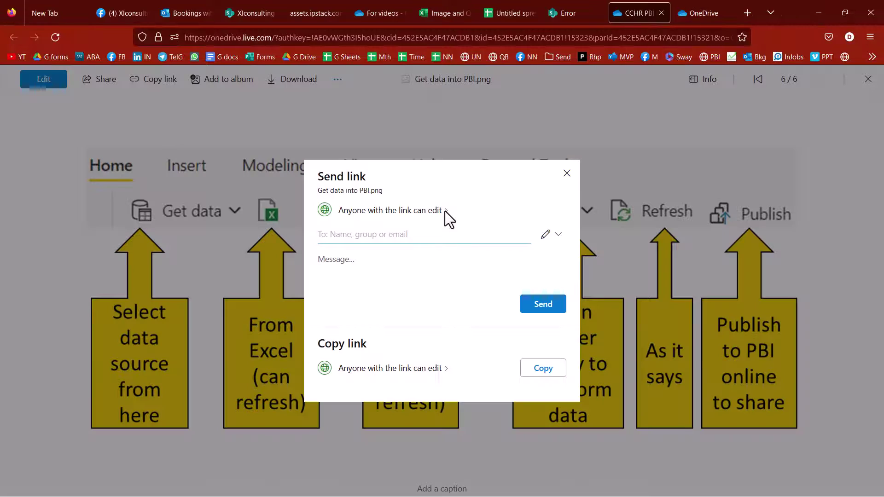
key("alt+Tab")
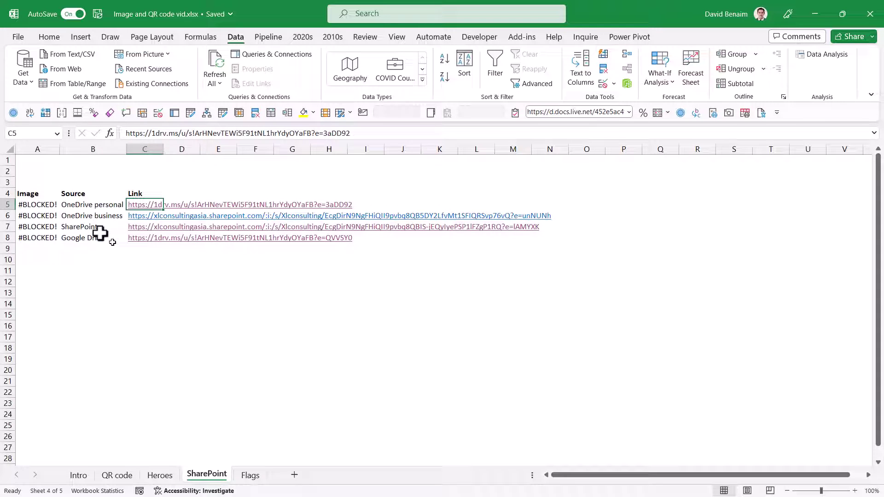
left_click(92, 215)
key("Down")
key("Up")
key("Up")
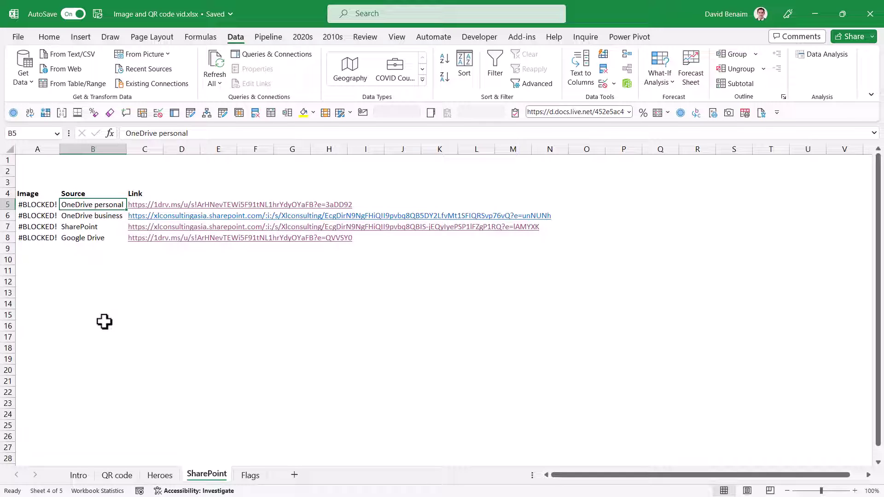
key("Left")
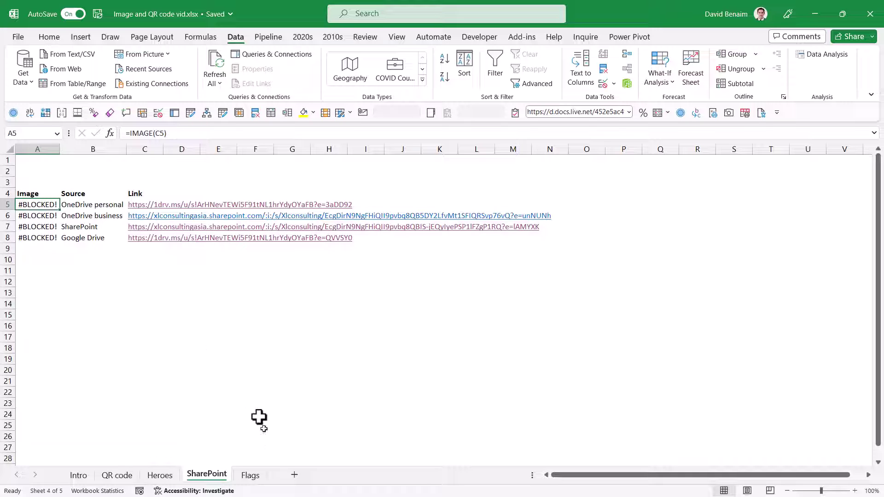
left_click(121, 474)
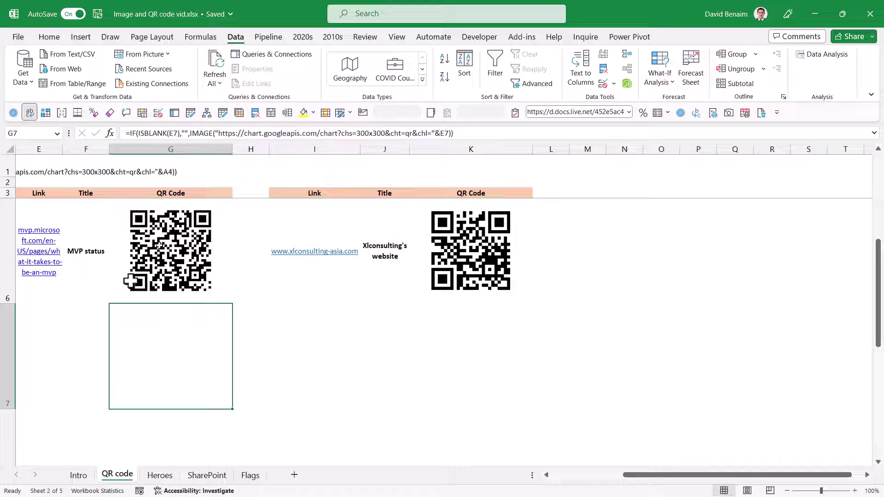
left_click(44, 352)
type("www")
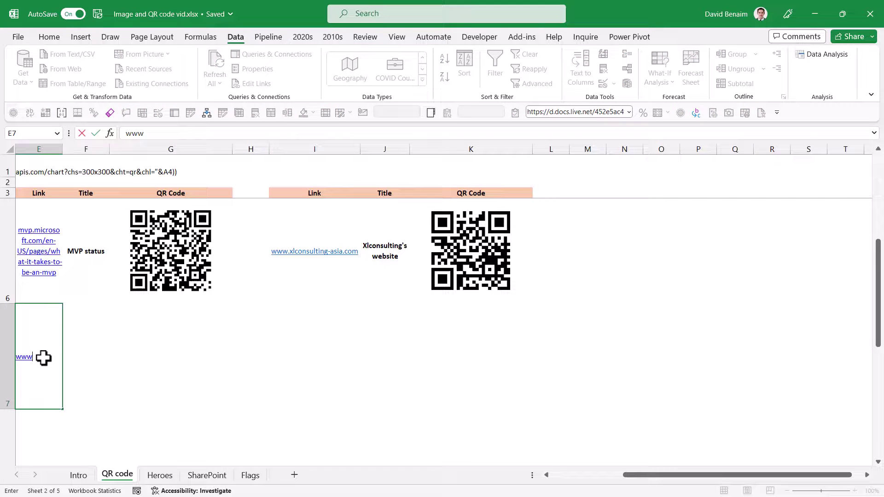
type(".google.com")
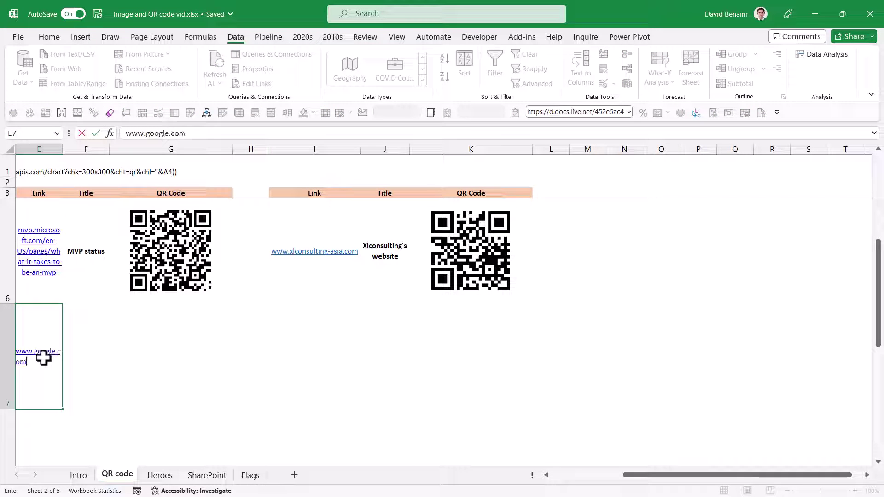
key("ctrl+Return")
key("Up")
key("Down")
key("Right")
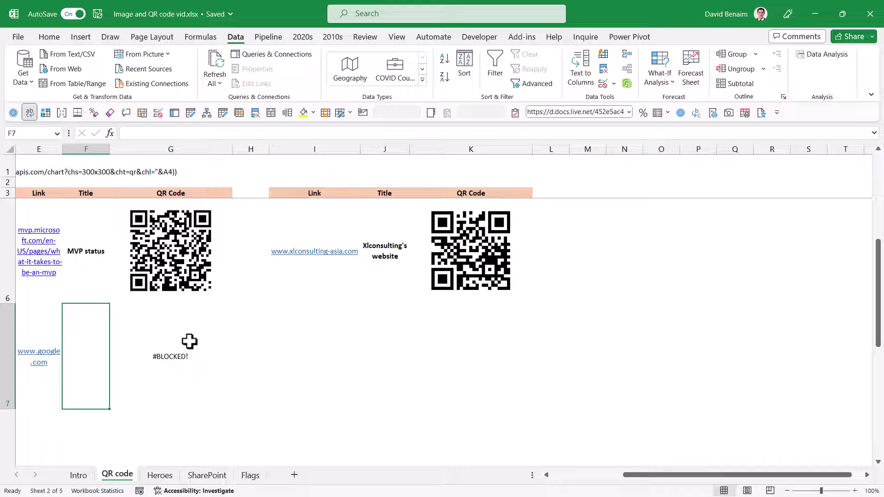
left_click_drag(189, 341, 15, 123)
key("ctrl+c")
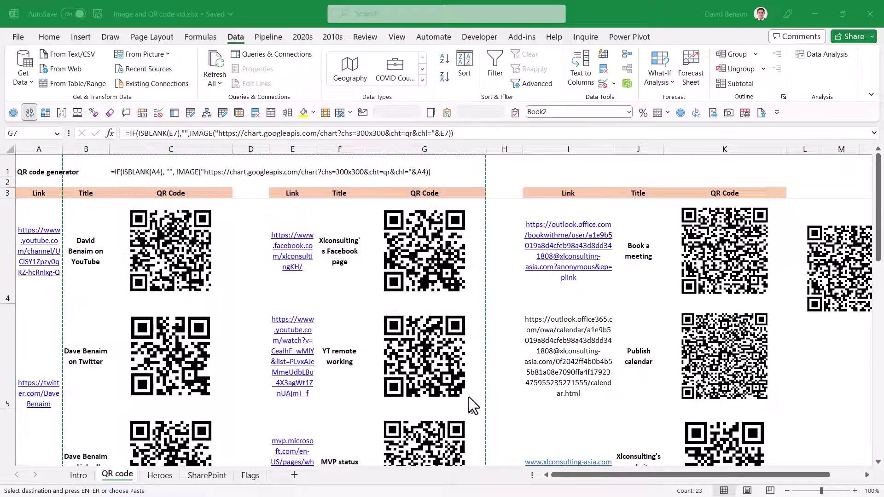
Paste the QR table at E2 of a new blank workbook, accept the security notice, inspect J8
key("ctrl+n")
left_click(181, 168)
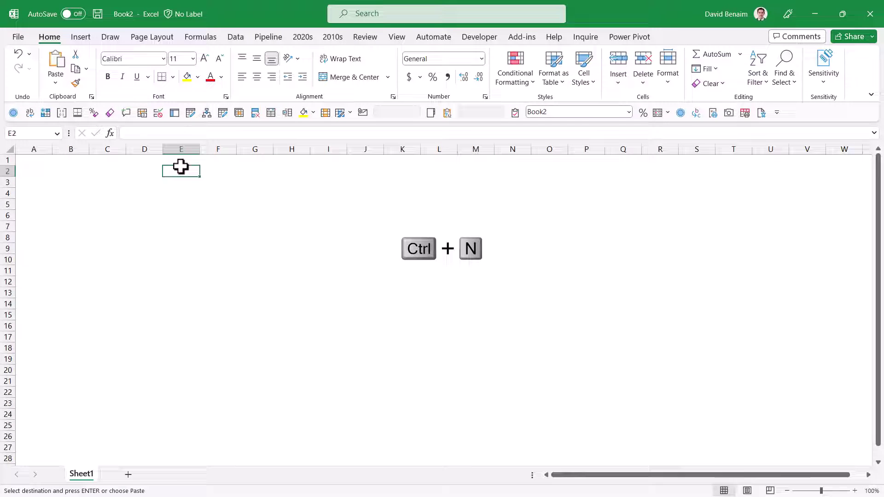
key("ctrl+v")
left_click(474, 289)
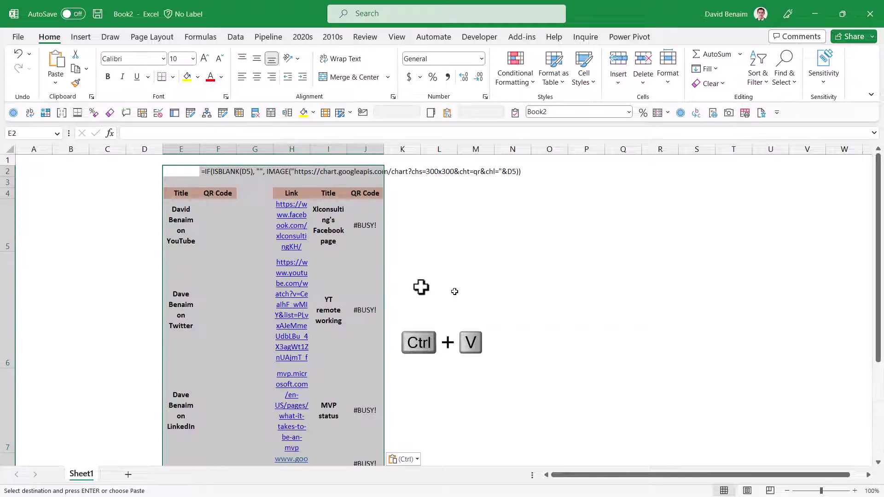
scroll(316, 315, "down", 2)
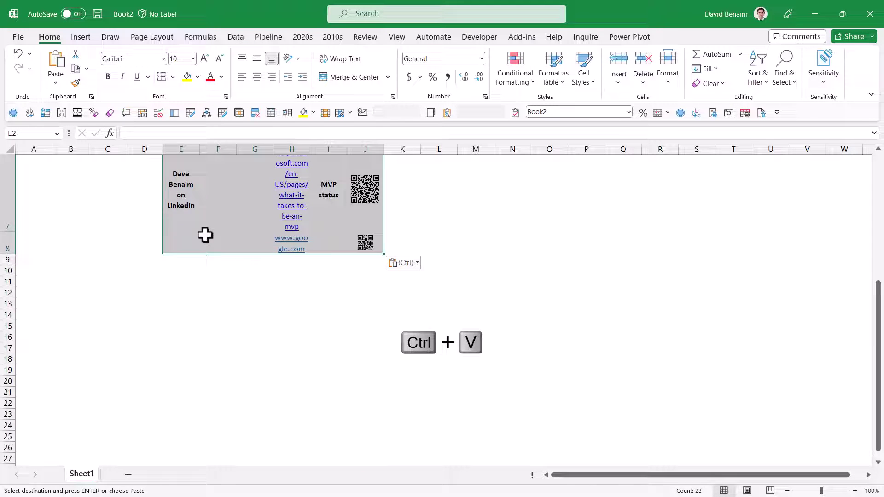
left_click(204, 235)
left_click(366, 249)
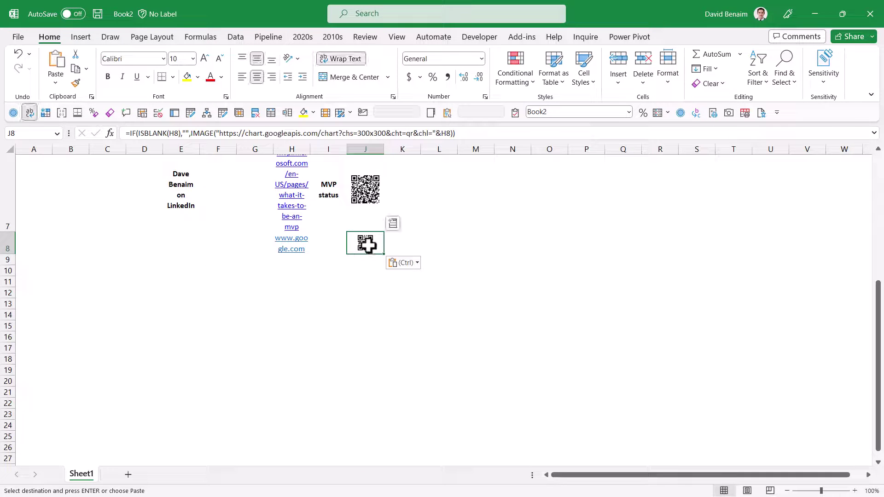
left_click(359, 285)
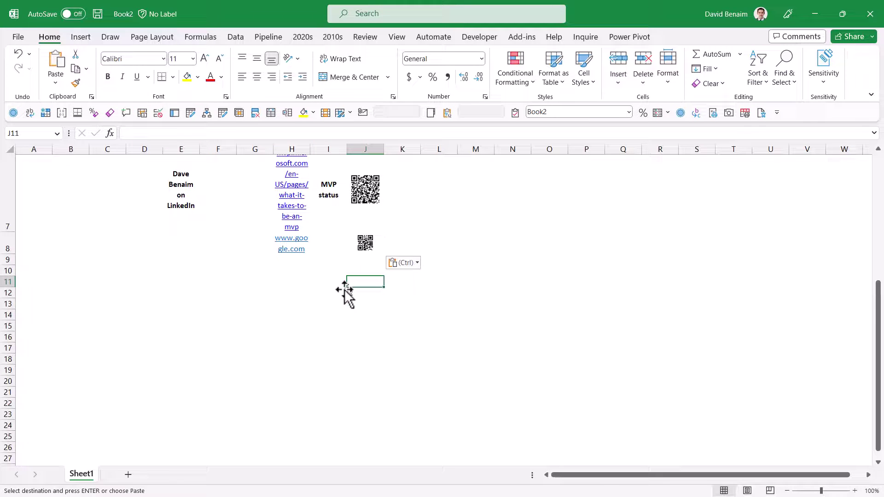
Return to the original workbook and move to the next sheet
key("alt+Tab")
key("ctrl+a")
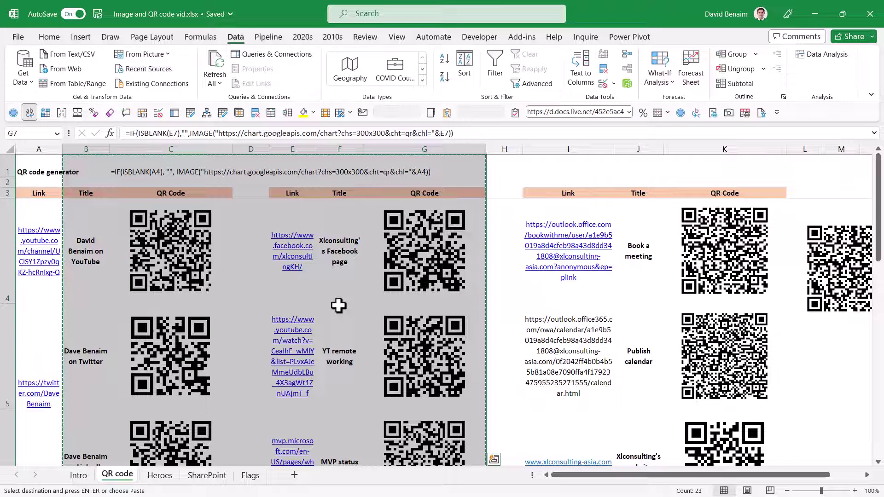
left_click(373, 320)
key("ctrl+Page_Down")
key("ctrl+Page_Down")
On the Flags sheet, enter =IMAGE(E4) in D4 to show the first flag
left_click(250, 475)
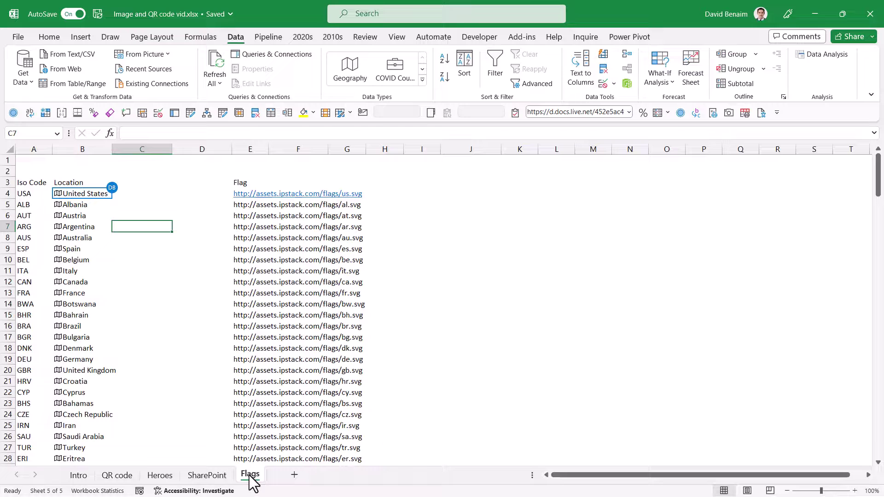
left_click(188, 193)
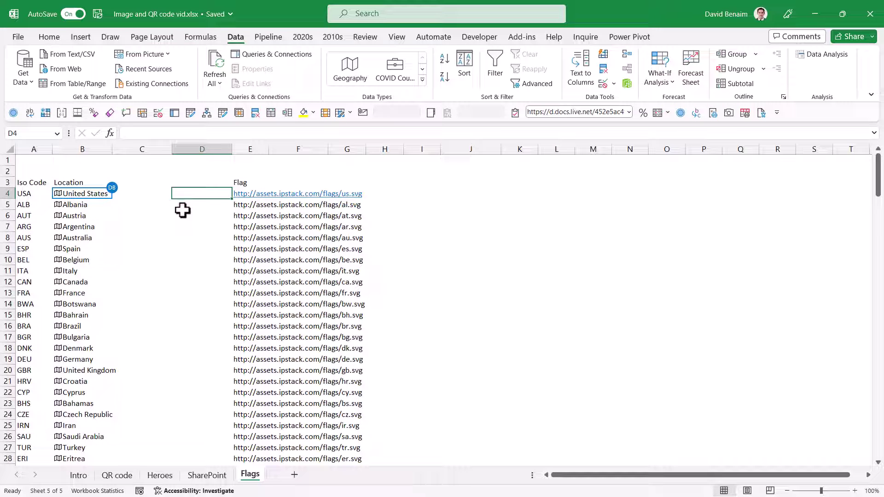
type("=IMAGE(")
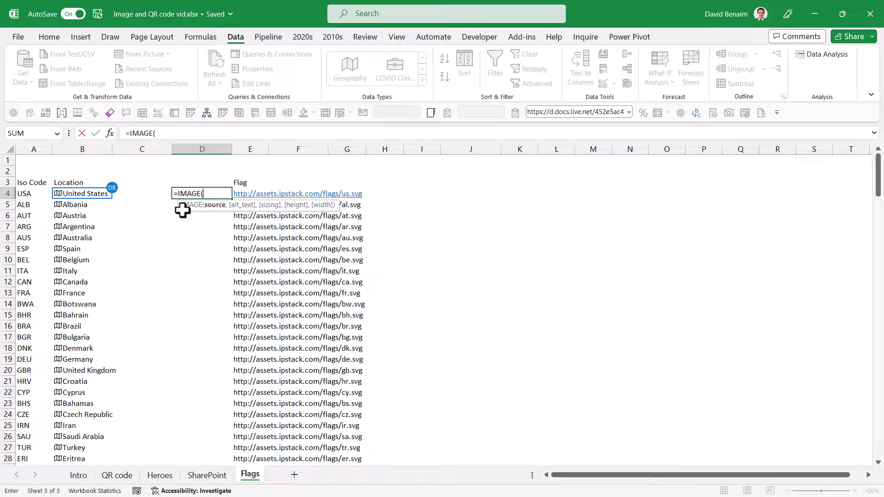
key("Right")
type(")")
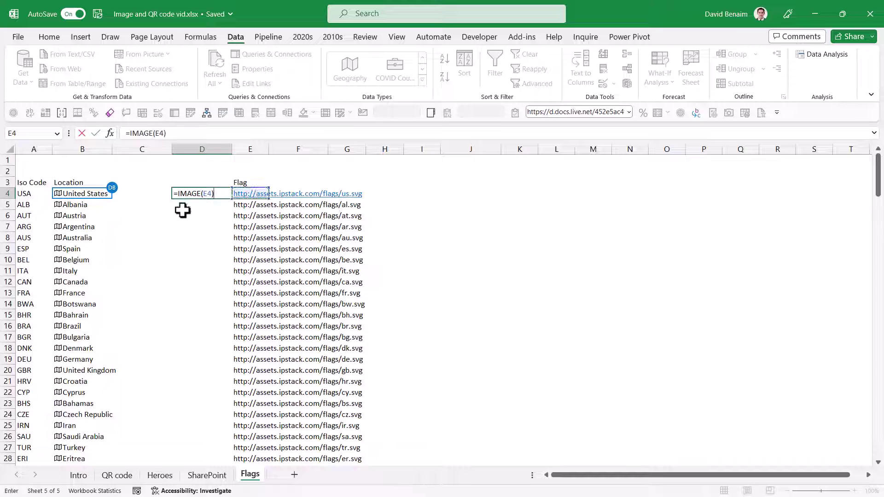
key("ctrl+Return")
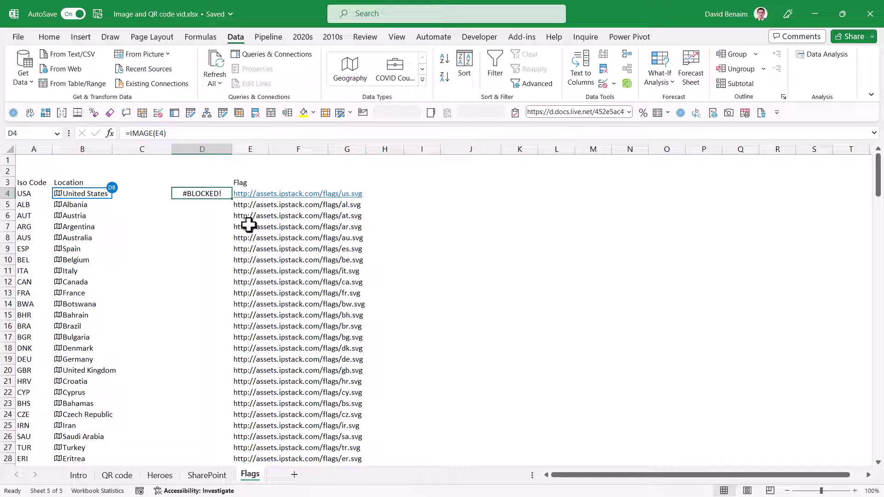
Fill the IMAGE formula down to D20 and open the United States geography card
left_click_drag(235, 201, 207, 374)
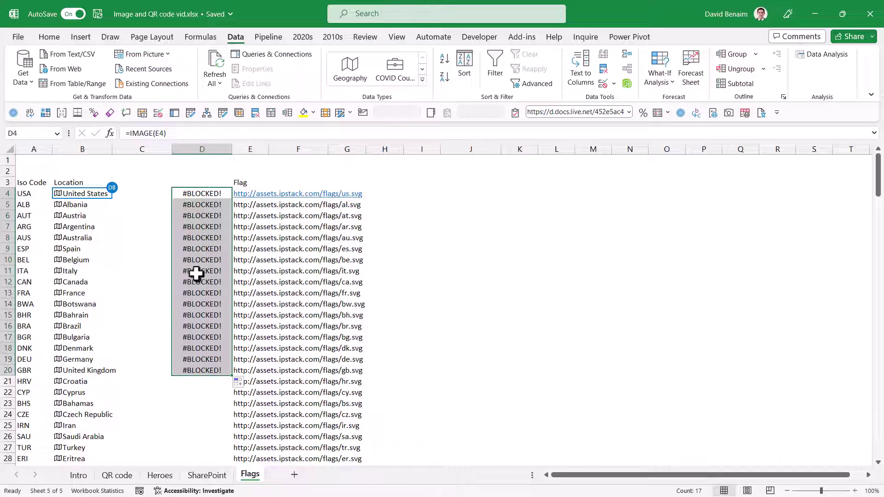
left_click(207, 195)
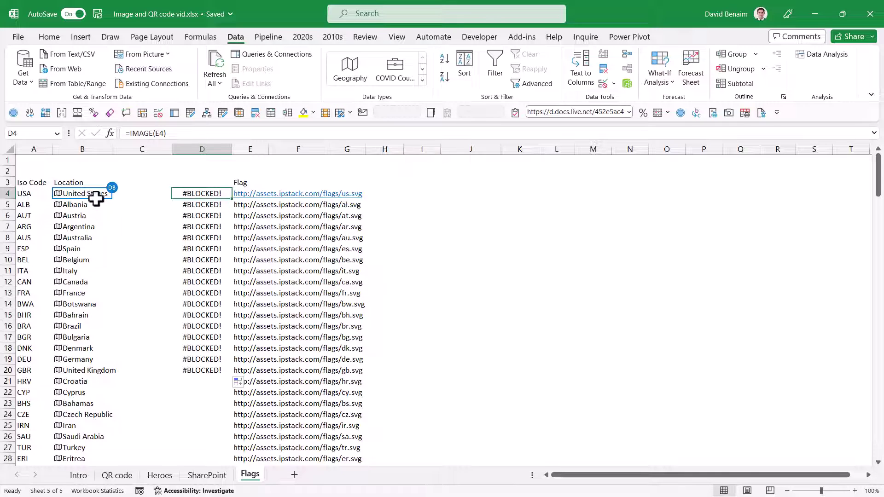
left_click_drag(83, 192, 93, 389)
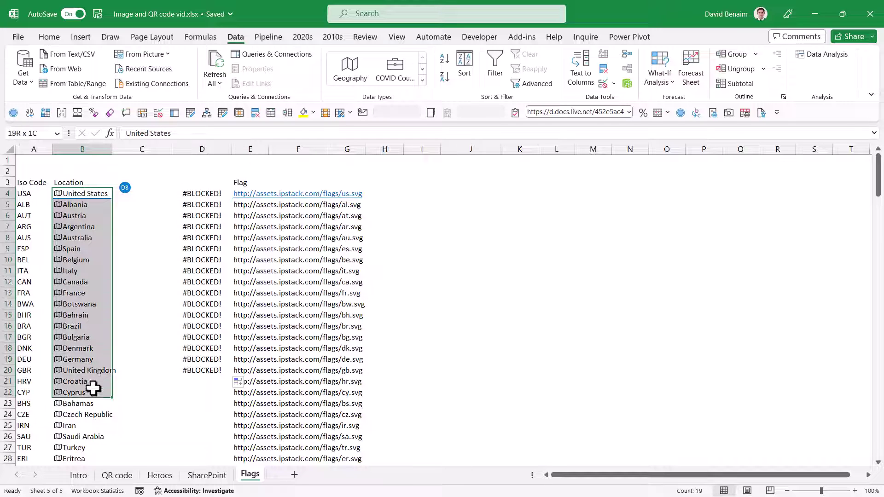
left_click(59, 196)
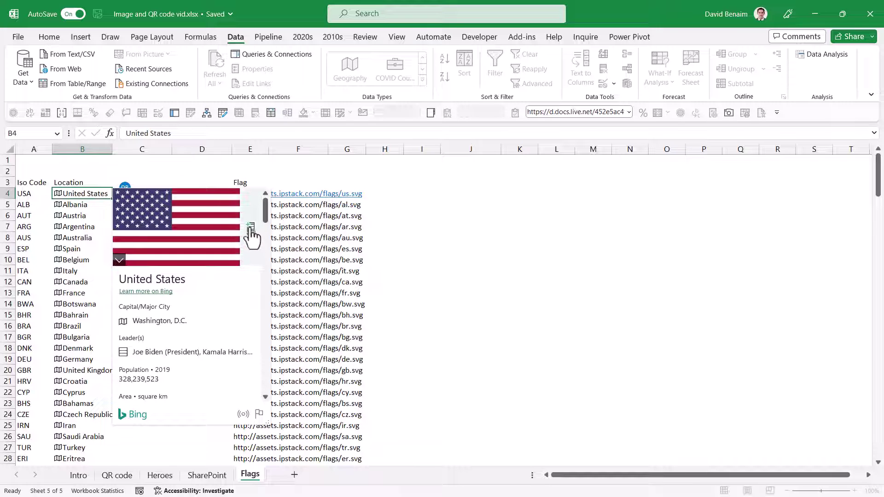
Copy the Location countries from United States down to the end of column B
left_click(147, 181)
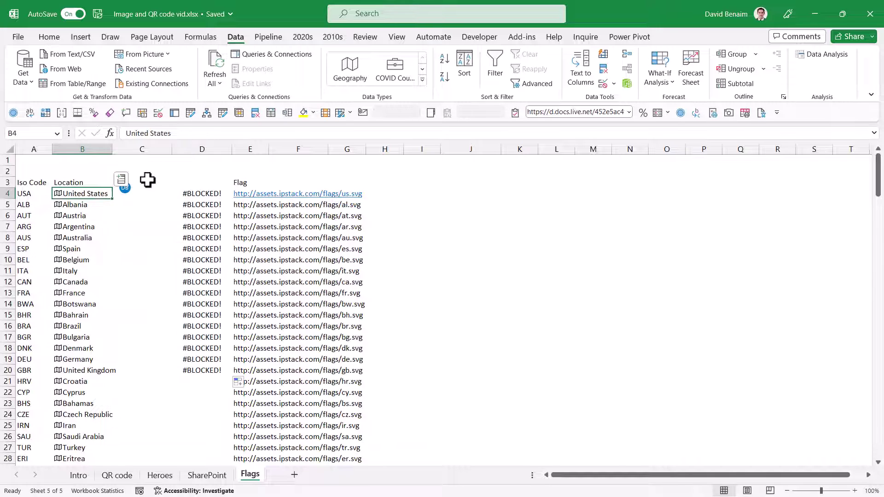
left_click(76, 195)
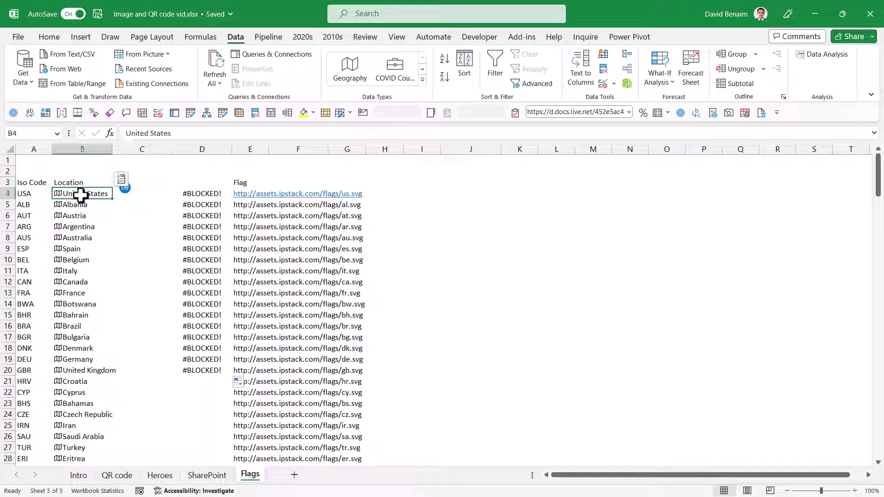
key("ctrl+shift+Down")
key("ctrl+c")
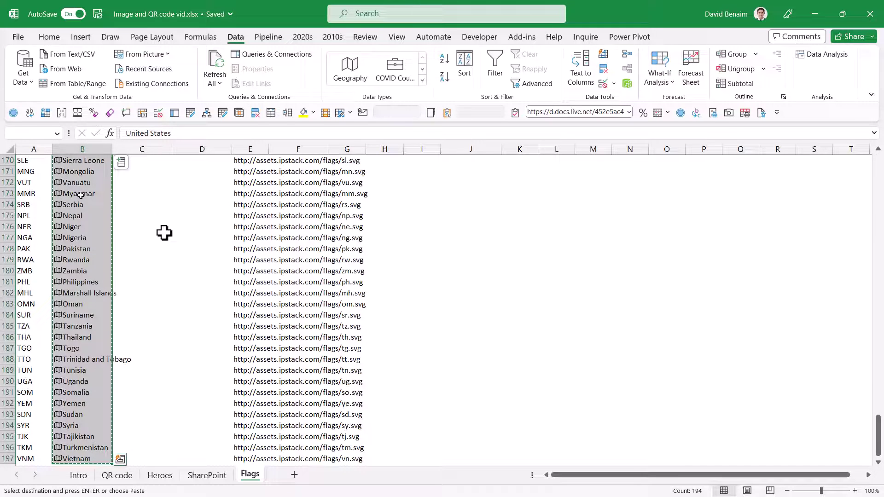
scroll(269, 287, "up", 13)
scroll(268, 288, "up", 20)
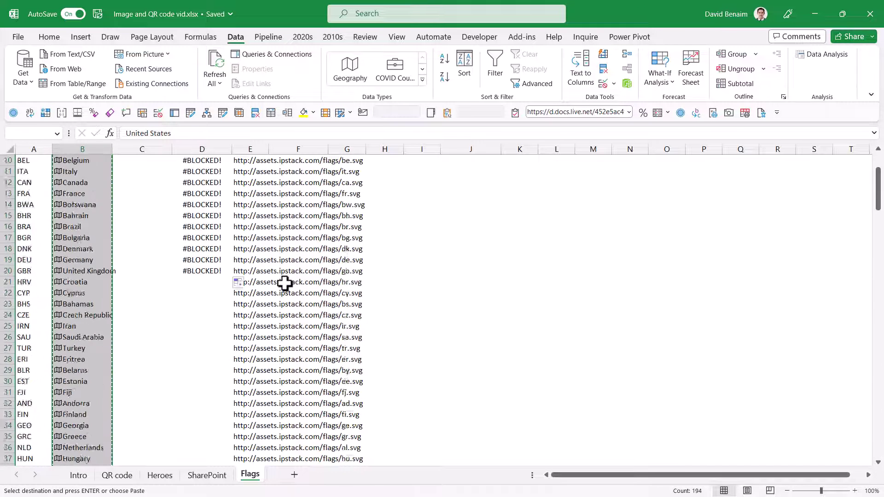
Paste the countries into J4 and convert them to plain text
left_click(462, 197)
key("ctrl+v")
right_click(464, 196)
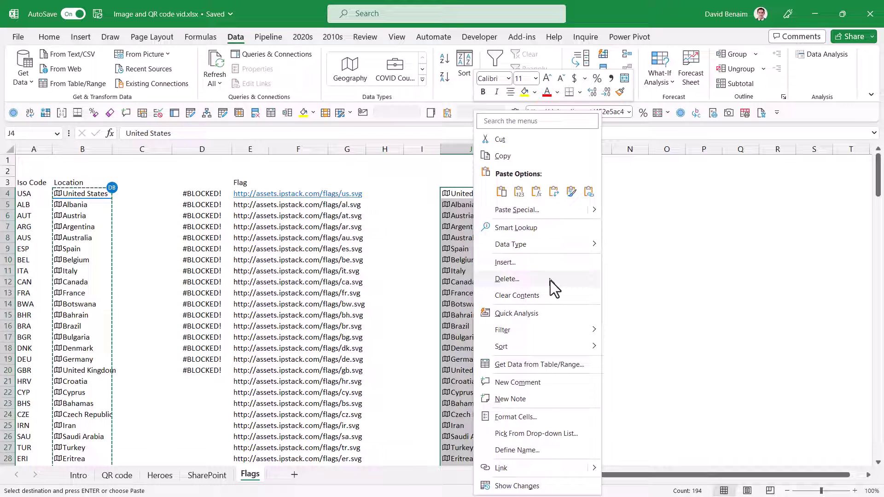
mouse_move(573, 247)
left_click(626, 296)
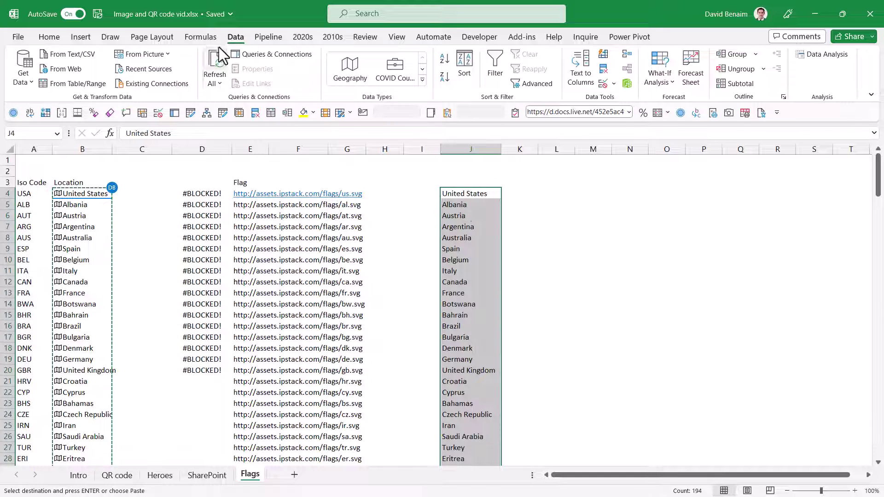
Apply the Geography data type to the column J countries and view all data types
left_click(348, 74)
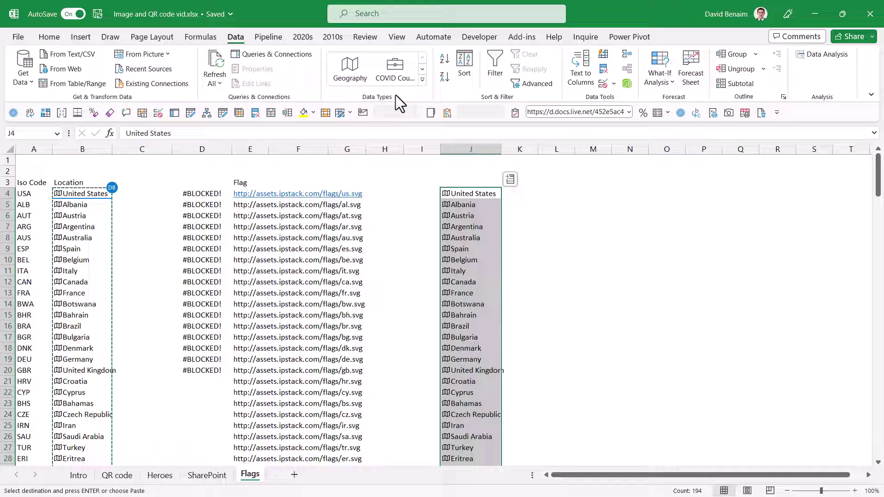
left_click(422, 80)
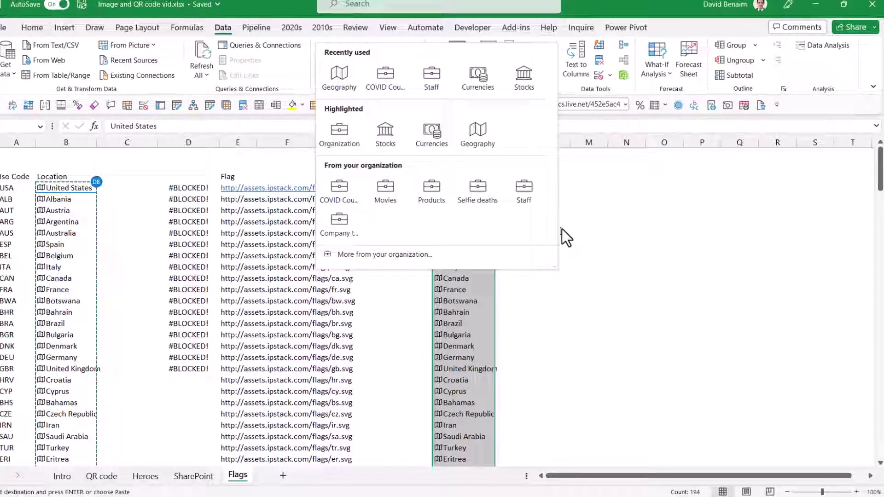
Extract Austria's Forested area (%), 46.9%, from its geography card into the grid
left_click(584, 248)
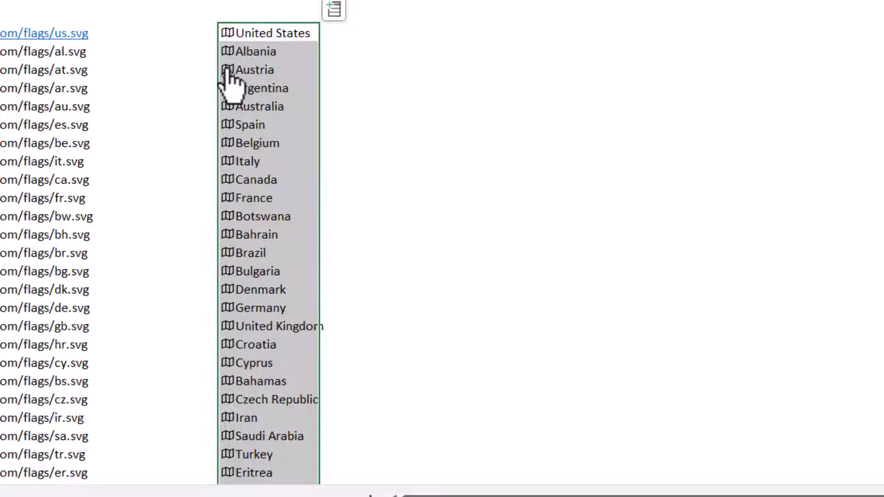
left_click(228, 71)
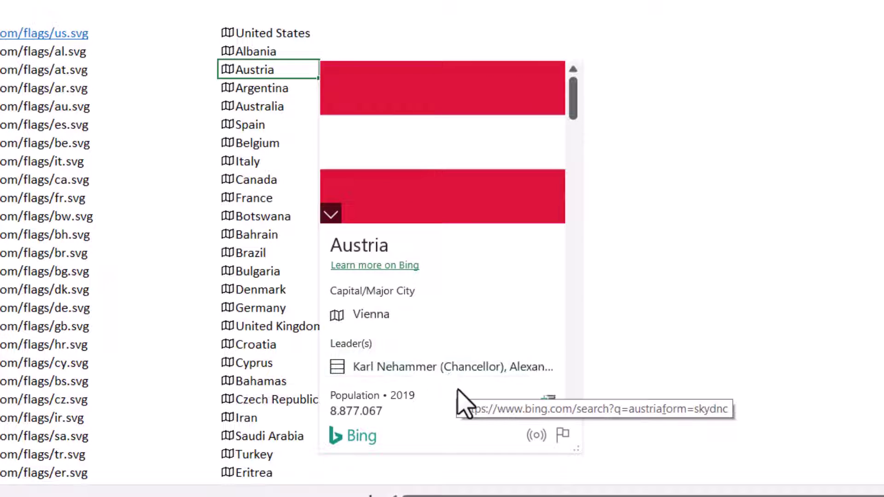
scroll(456, 387, "down", 4)
scroll(441, 327, "down", 2)
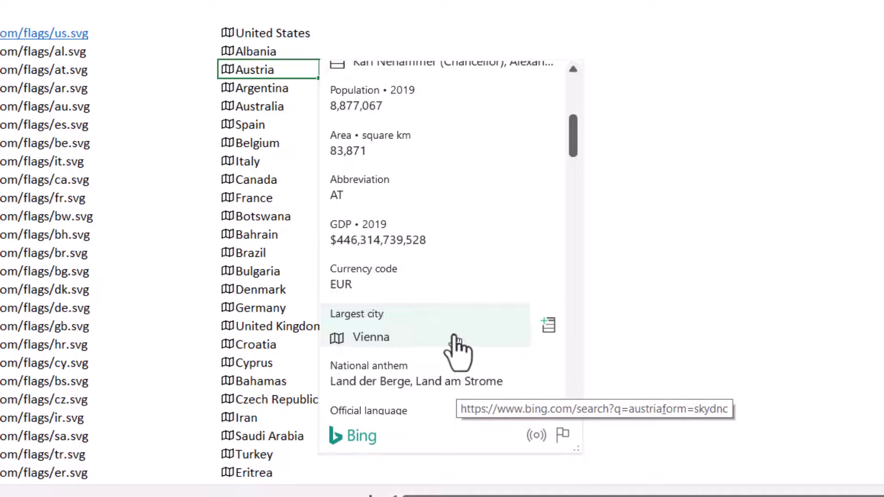
scroll(460, 352, "down", 5)
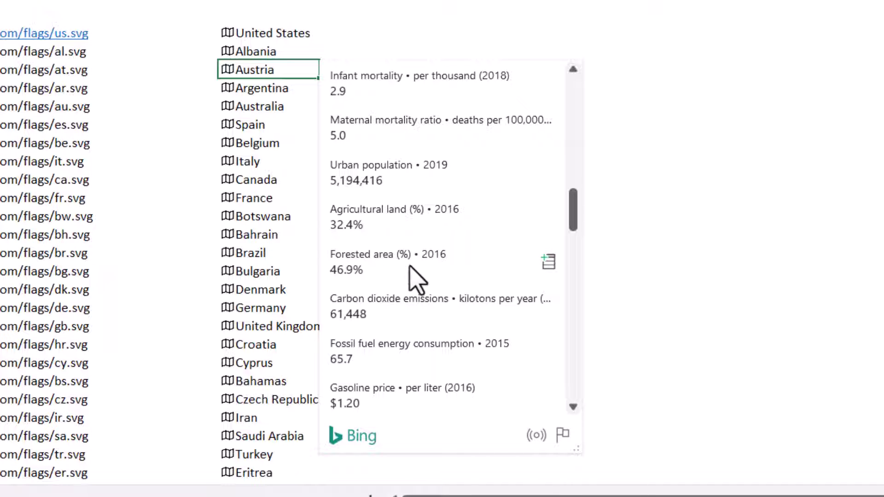
left_click(548, 264)
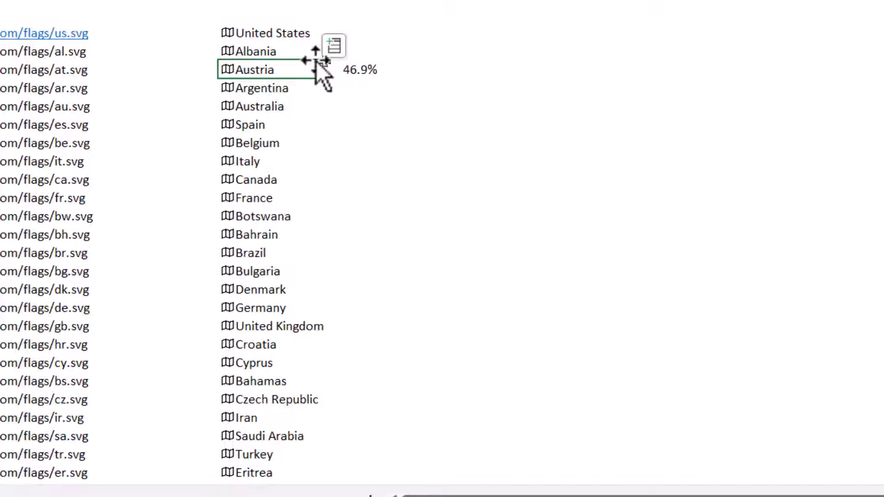
Add the Fertility rate field for all column J countries, from United States down
left_click(285, 33)
key("ctrl+shift+Down")
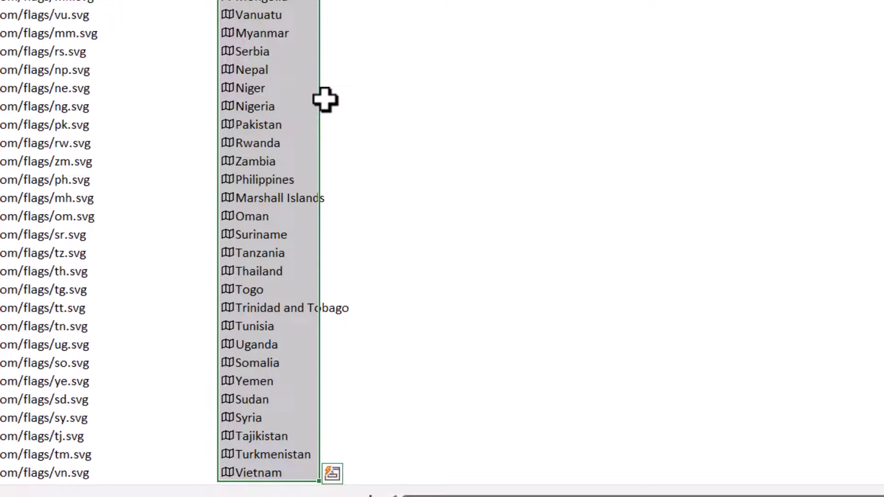
scroll(295, 90, "up", 20)
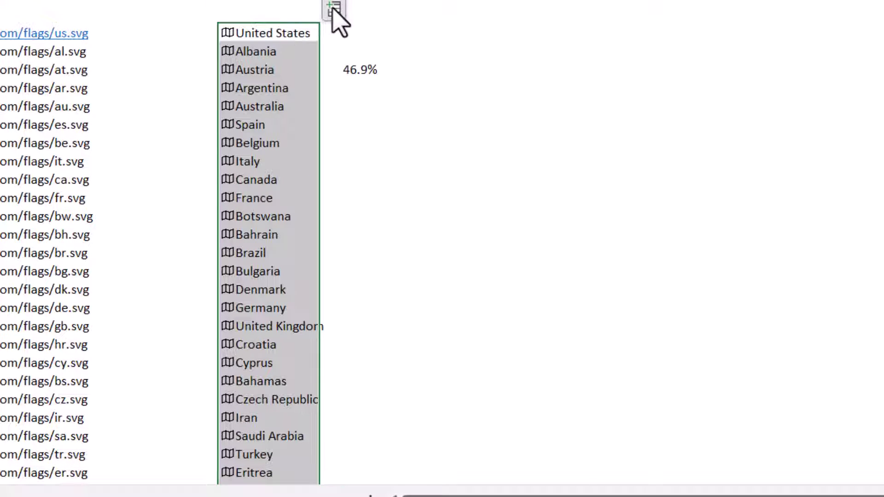
left_click(333, 9)
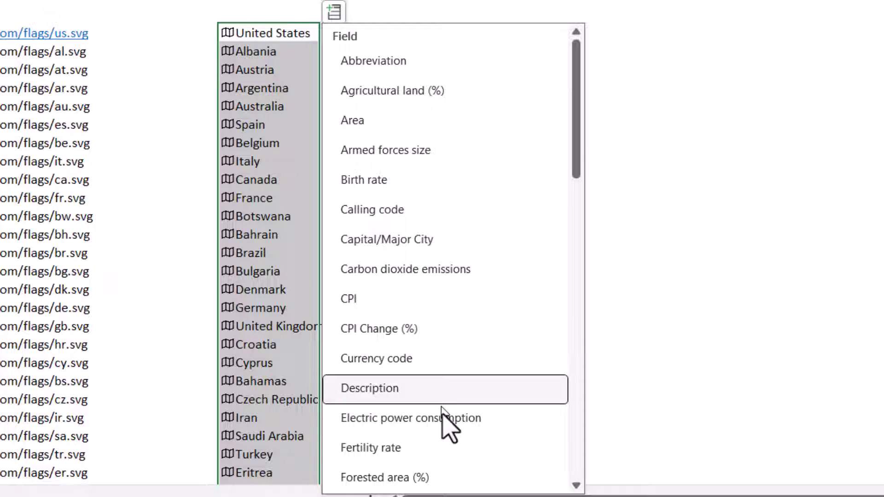
left_click(454, 449)
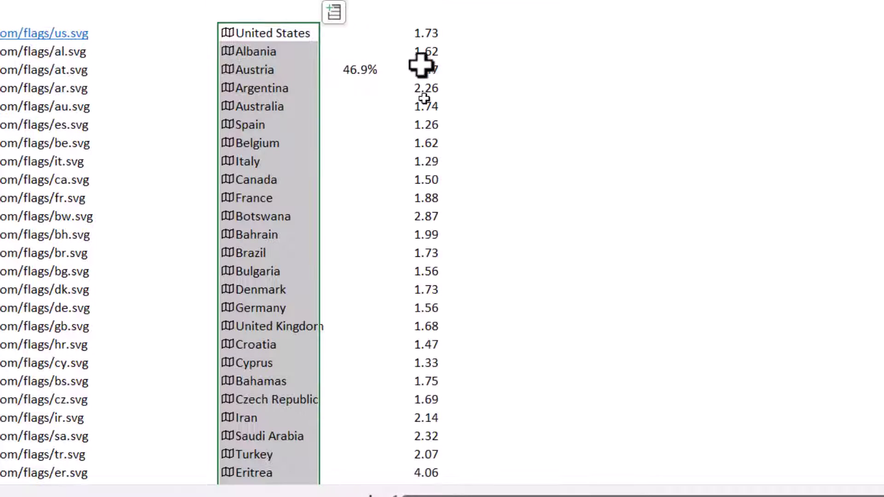
left_click(334, 12)
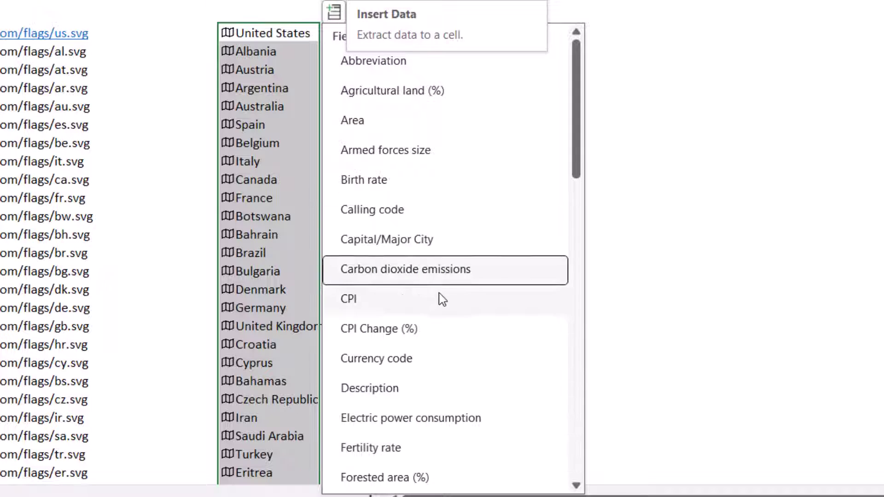
left_click(371, 448)
left_click(667, 53)
left_click(471, 38)
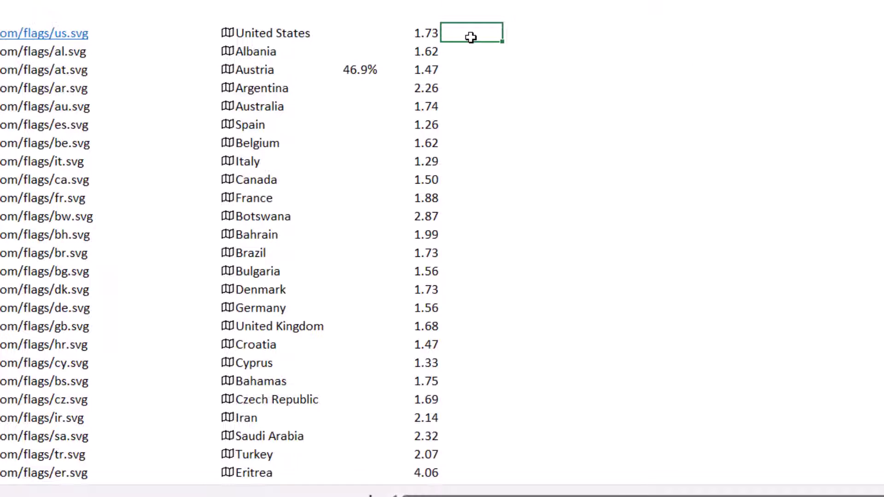
Enter =J4.Image beside the United States fertility rate to show its flag
type("=")
key("Left")
key("Left")
key("Left")
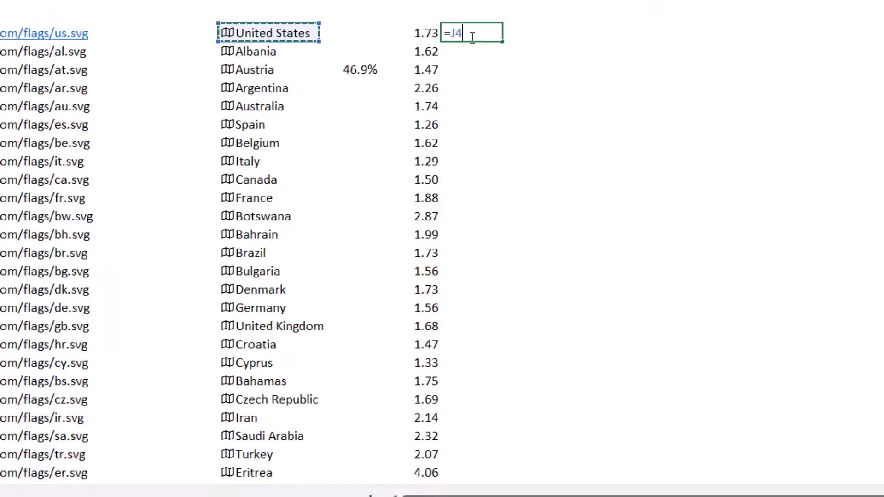
type(".Imag")
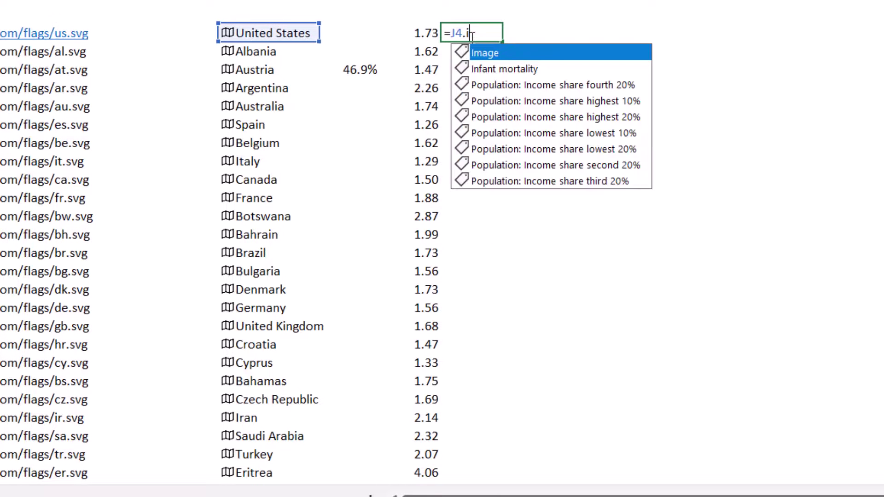
key("Tab")
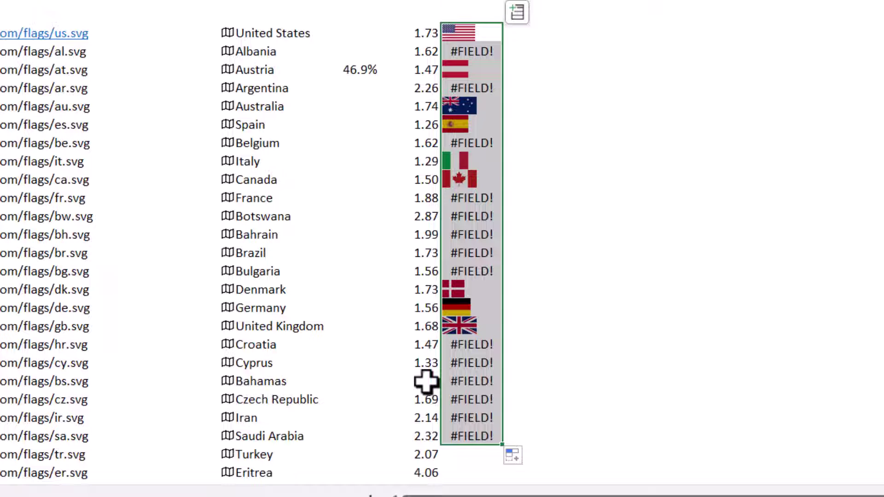
Fill the Image formula down to the last country in the list
left_click(470, 202)
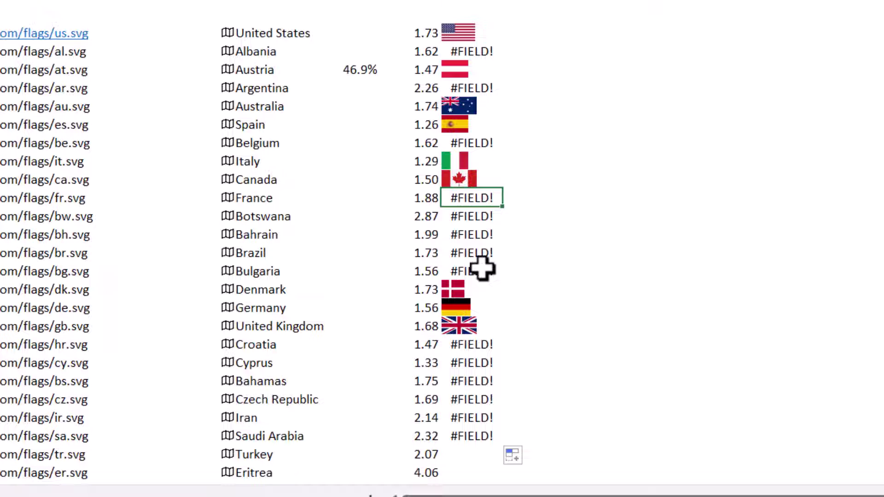
key("Left")
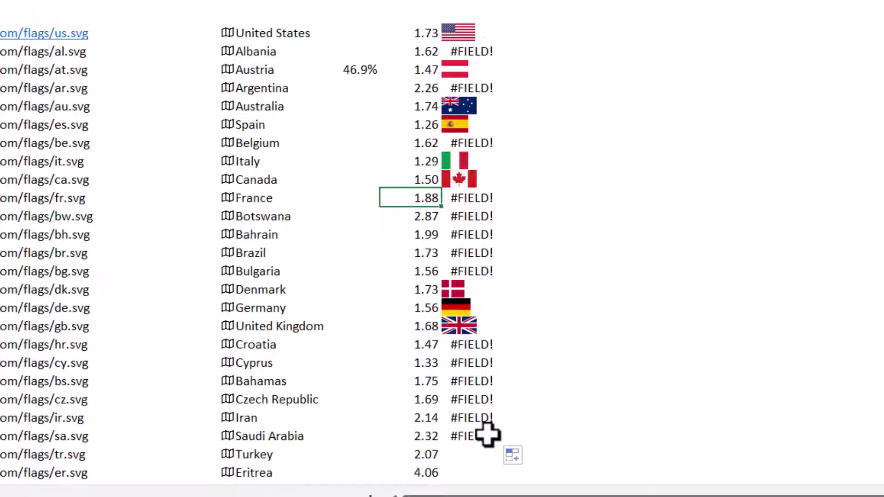
left_click(470, 440)
scroll(475, 436, "down", 3)
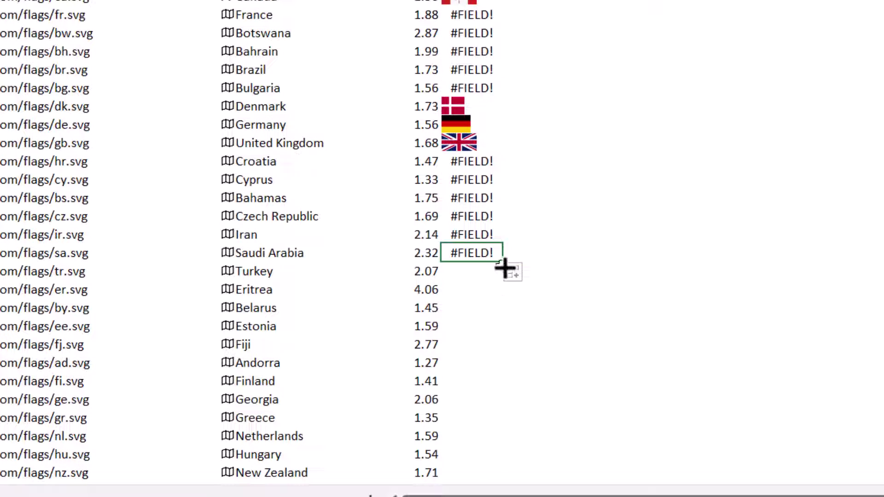
left_click_drag(503, 262, 477, 455)
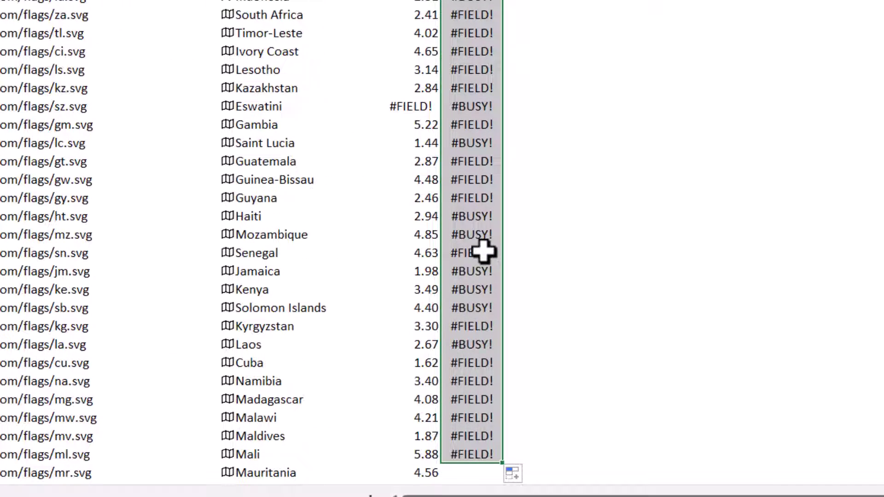
scroll(478, 272, "up", 20)
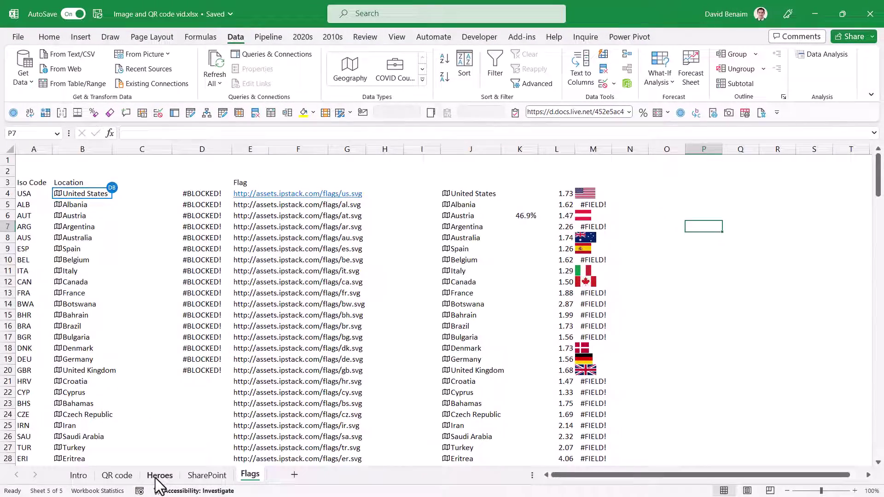
On the Heroes sheet, extract F4's webAddress_ImageTest field into G4 and widen column G
left_click(144, 477)
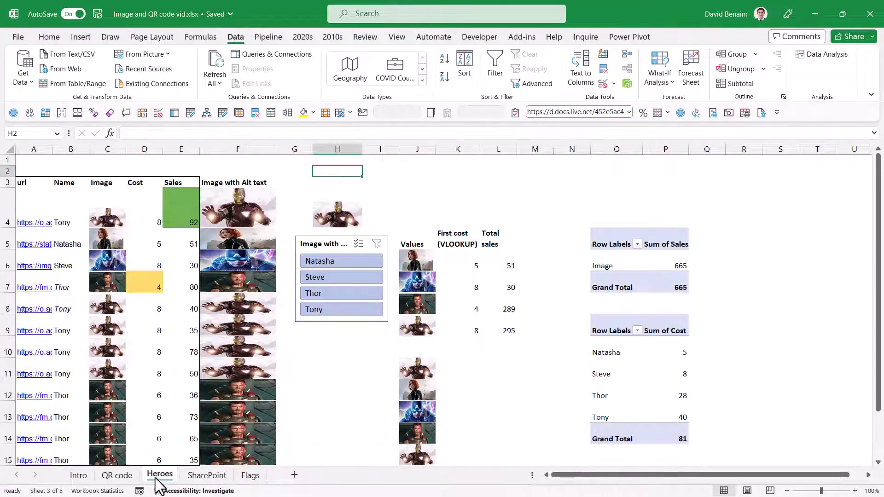
left_click(255, 210)
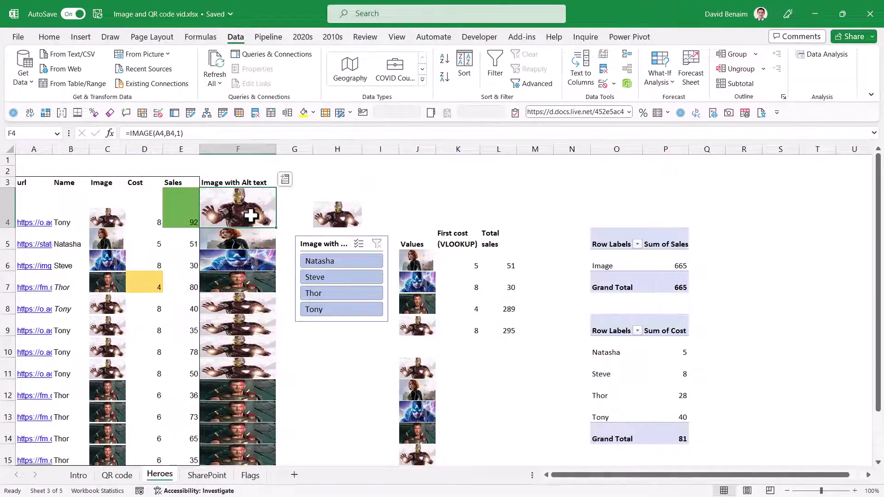
left_click(284, 181)
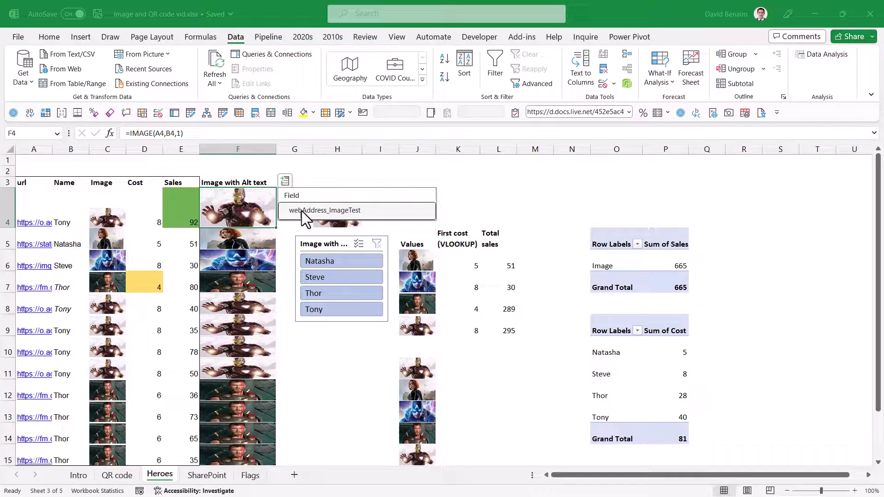
left_click(301, 211)
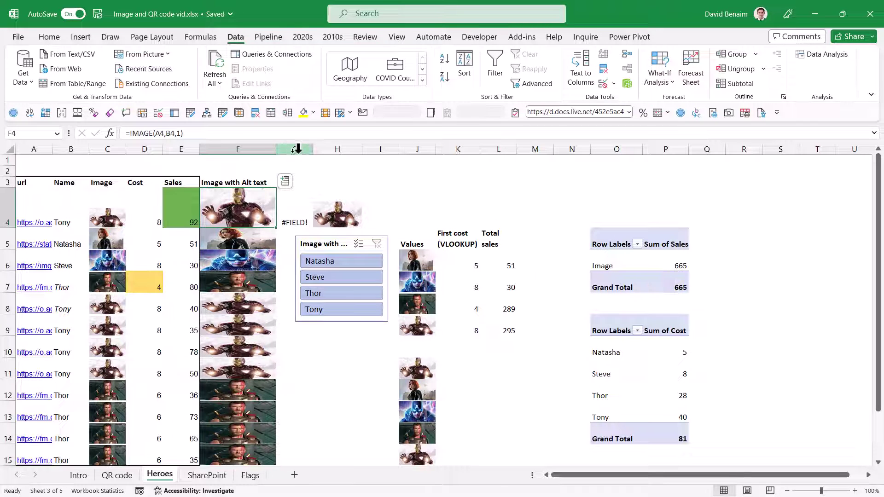
left_click_drag(317, 148, 385, 148)
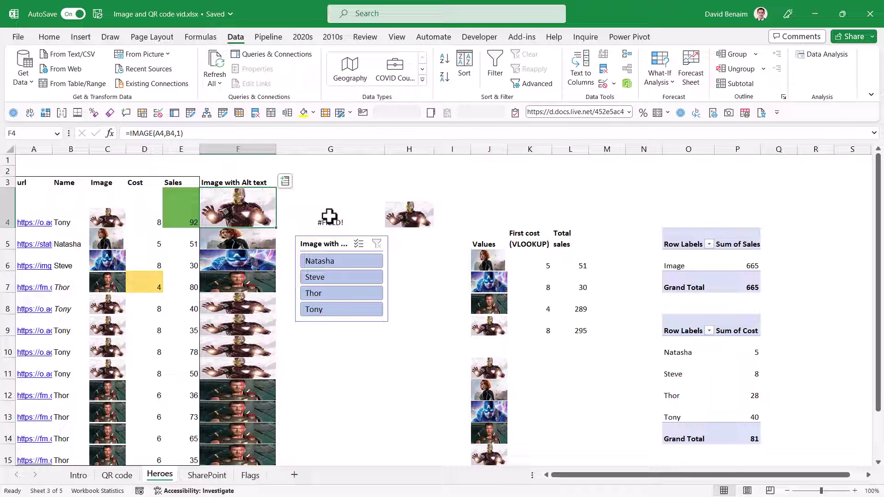
left_click(326, 213)
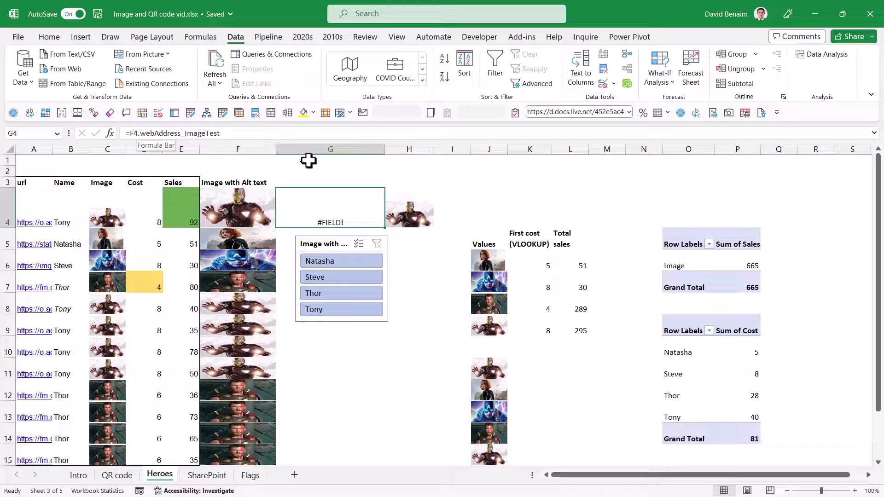
Enter =F4.webAddress_ImageTest in K2
left_click(518, 172)
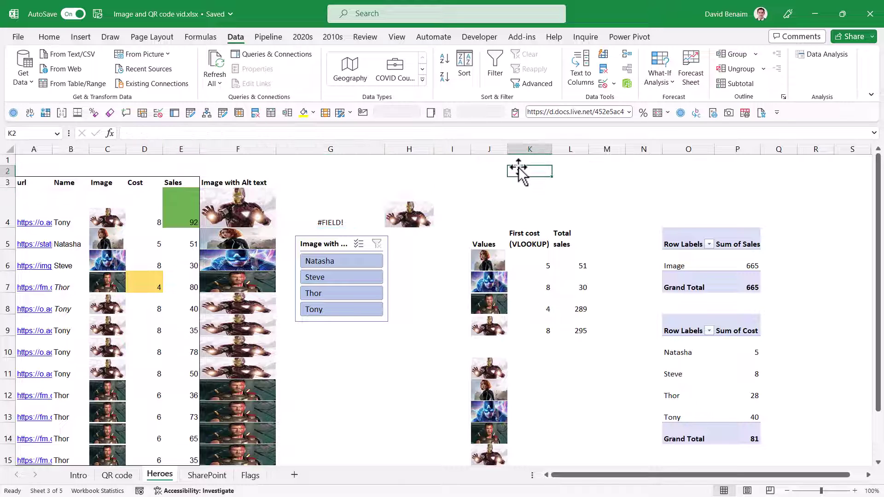
type("=")
left_click(228, 199)
type(".")
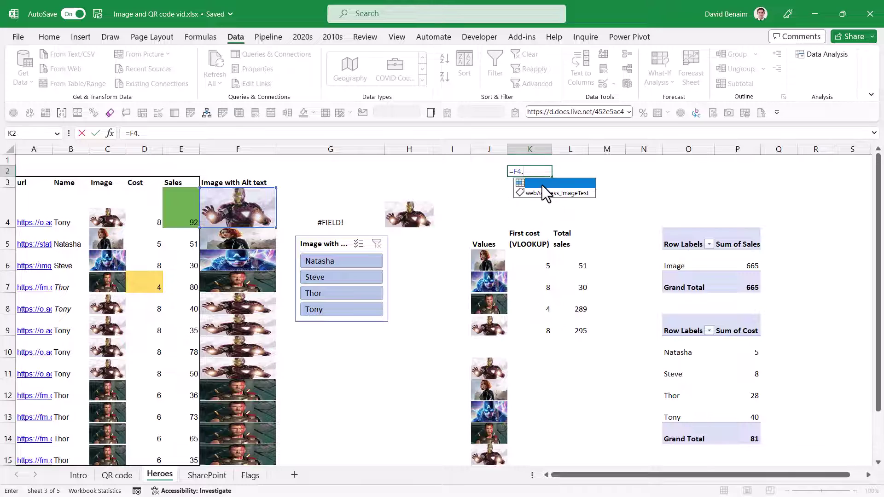
key("BackSpace")
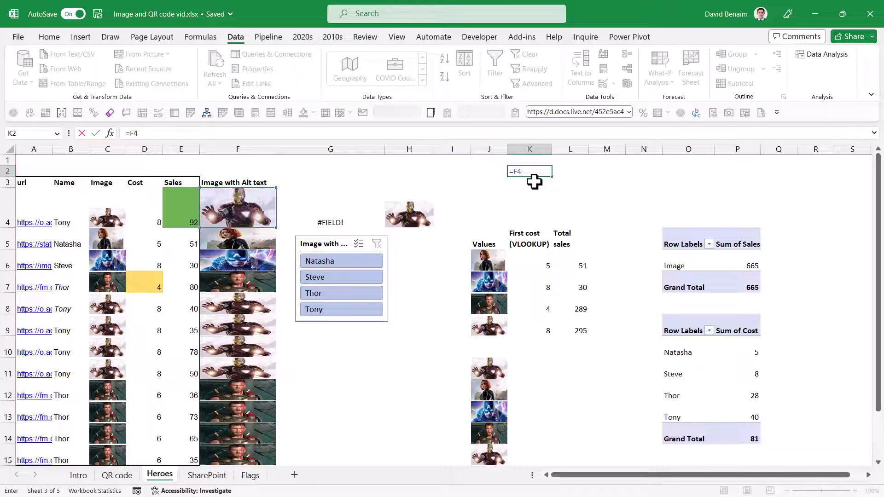
type(".")
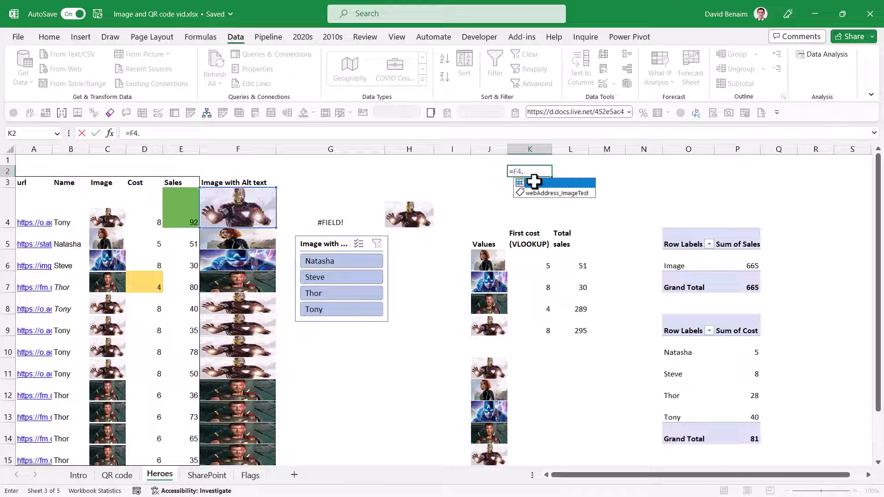
double_click(558, 193)
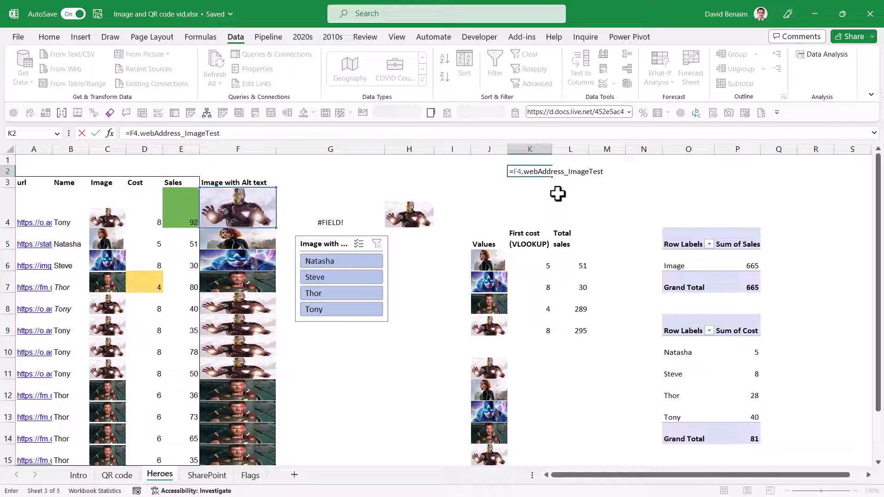
key("ctrl+Return")
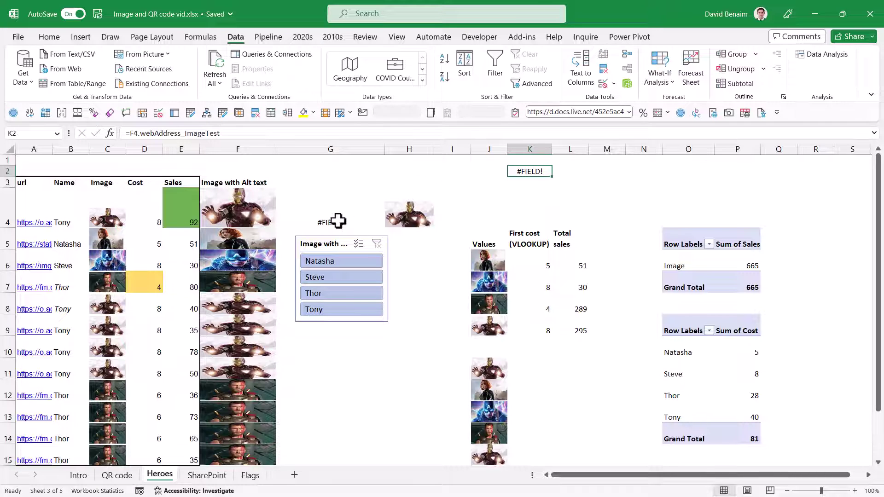
Clear the #FIELD! formulas from G4 and K2
left_click(338, 221, "ctrl")
key("Delete")
key("Left")
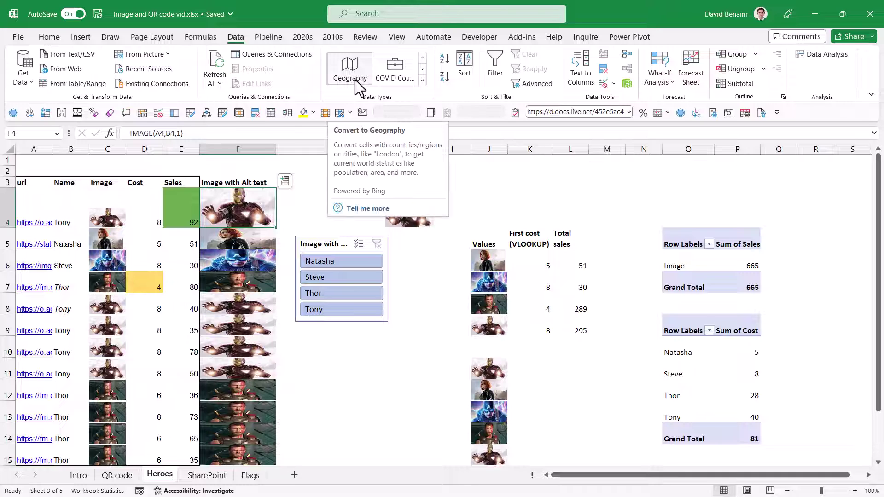
left_click(460, 181)
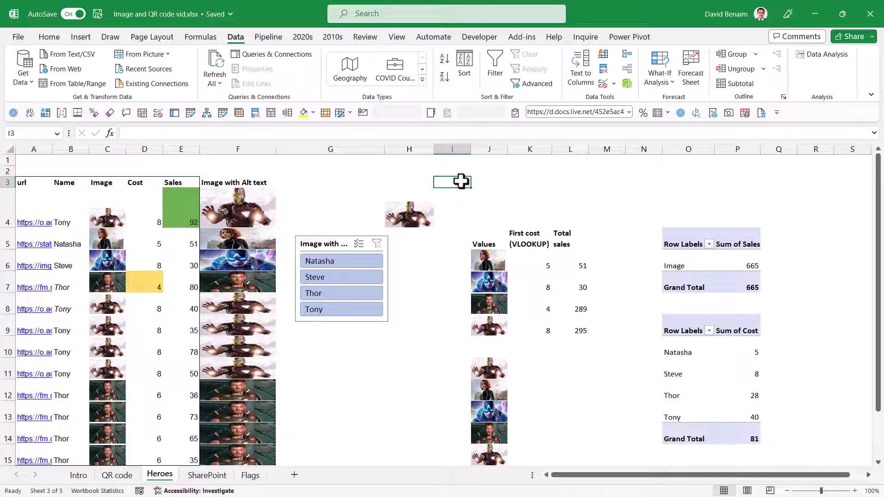
key("Left")
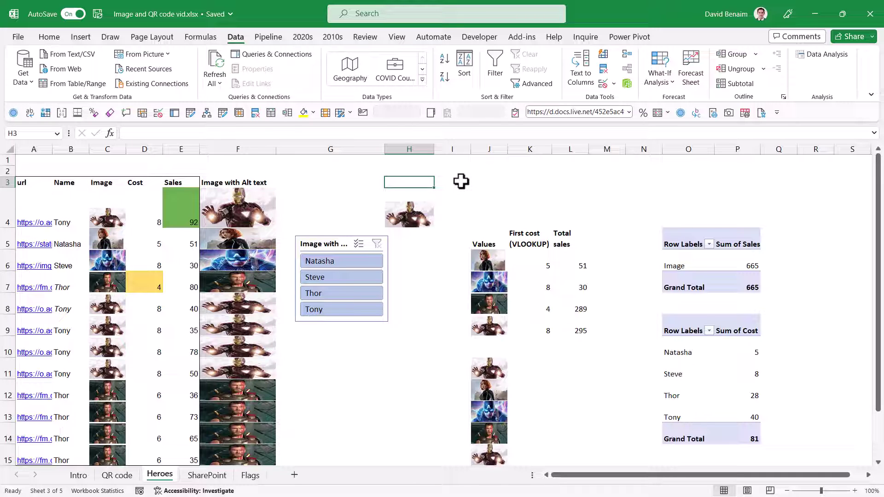
key("Left")
key("Left")
key("Up")
key("Up")
key("Right")
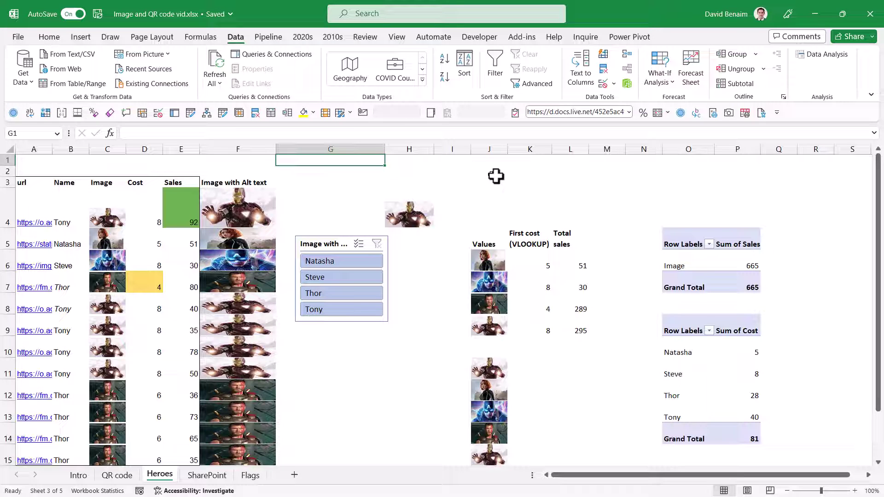
left_click(411, 162)
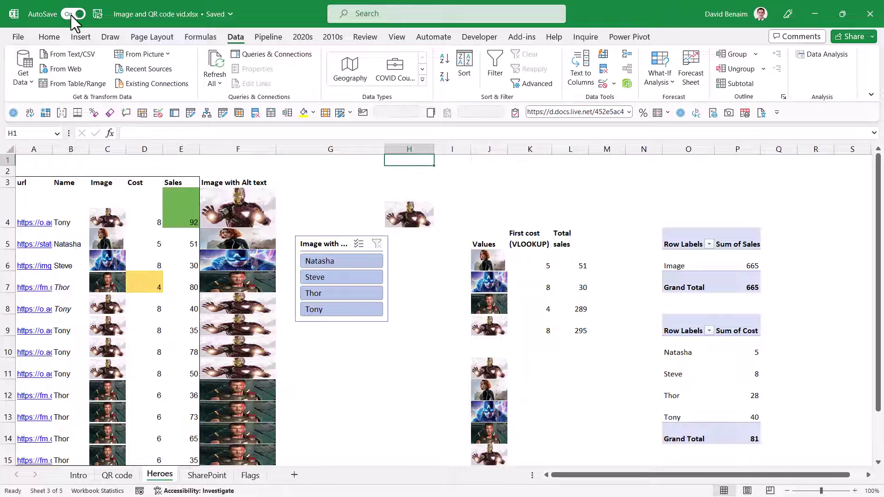
Show the File Info page with the workbook's 630KB size and For videos OneDrive location
left_click(19, 37)
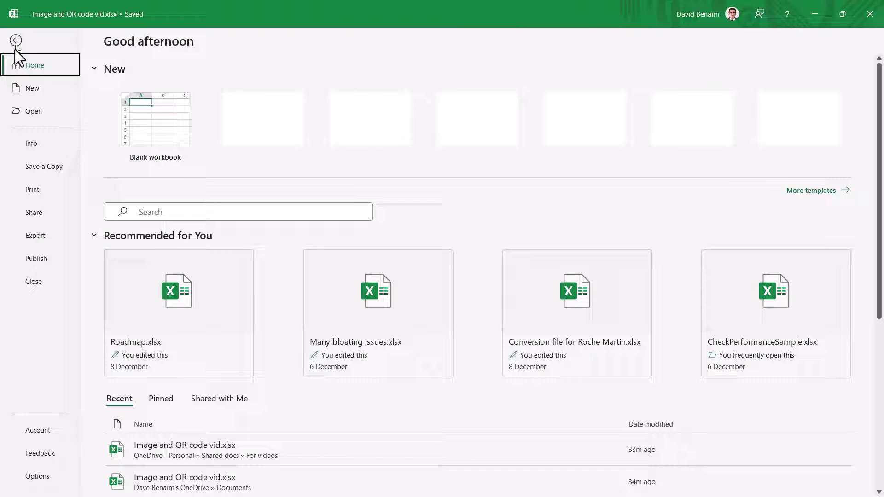
left_click(40, 151)
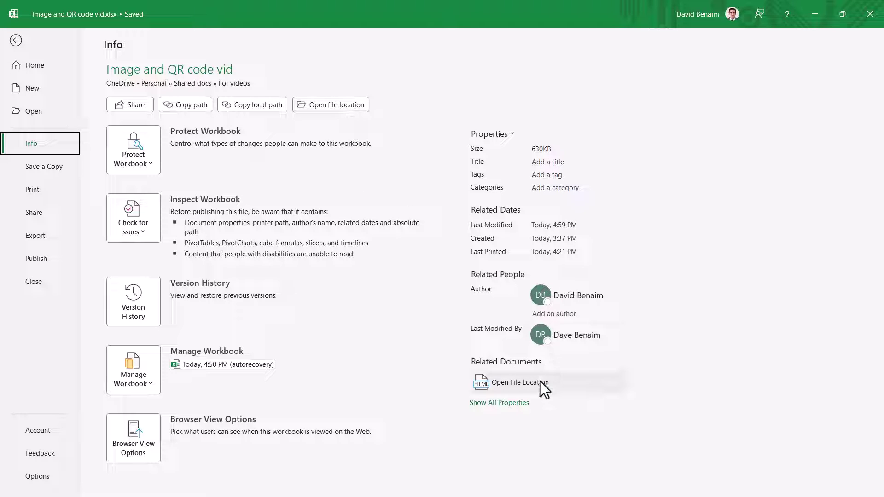
Open the workbook's For videos folder in File Explorer, then close it
left_click(320, 110)
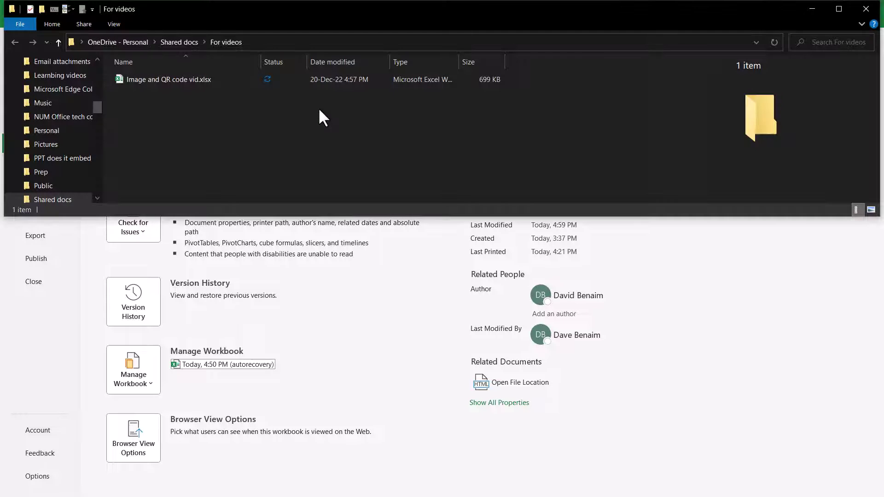
left_click(869, 6)
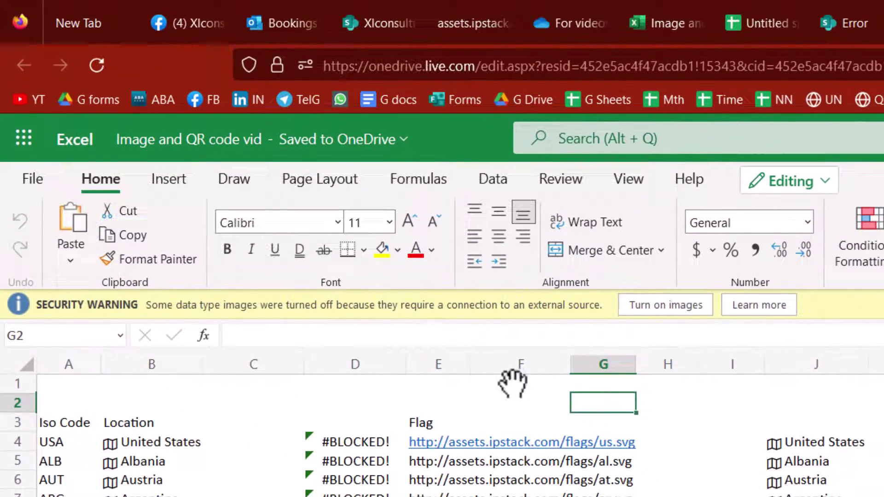
Turn on the blocked images, then review the flag and #FIELD! formulas in column M
left_click(653, 306)
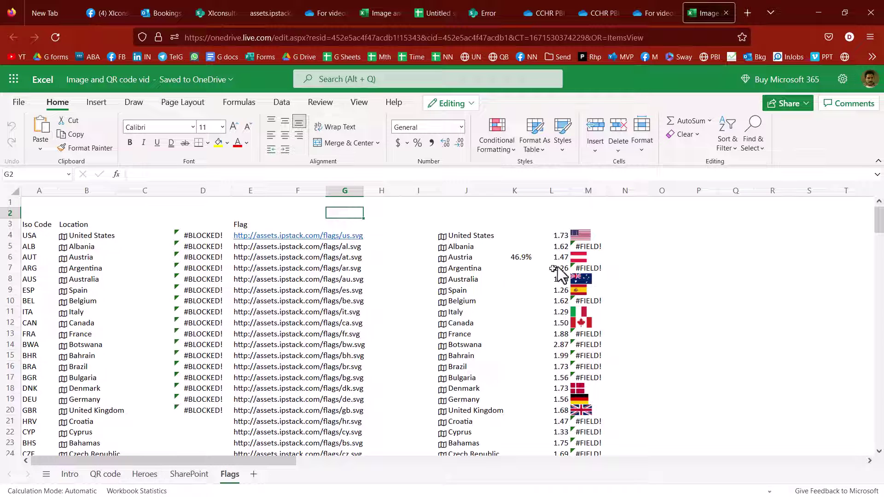
left_click(584, 235)
left_click(587, 268)
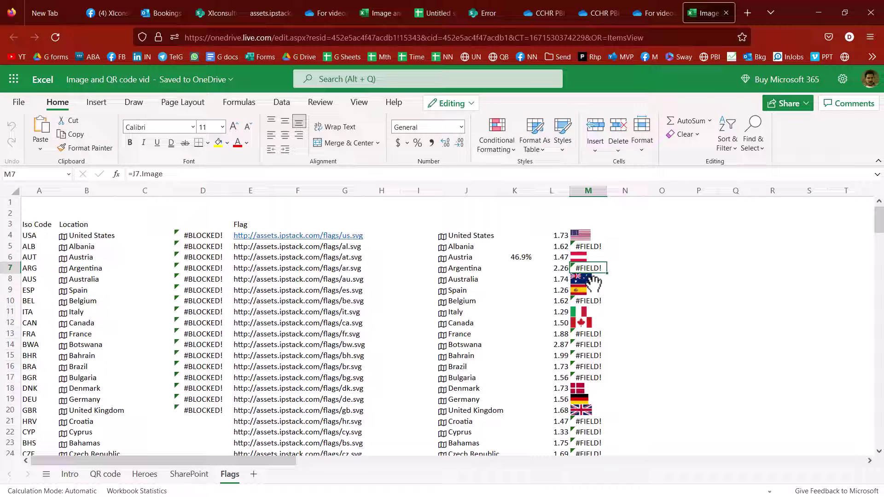
left_click(592, 290)
left_click(593, 277)
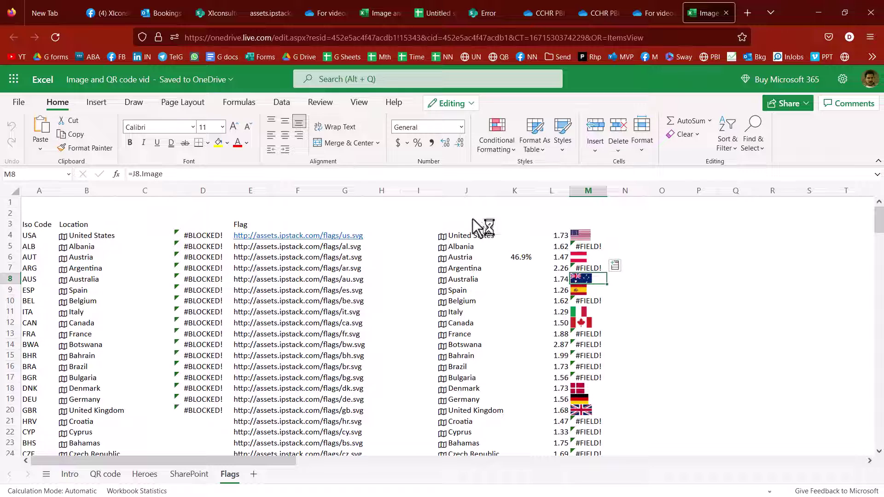
Show the data type commands, then start an IMAGE formula in I2 and cancel it
left_click(272, 106)
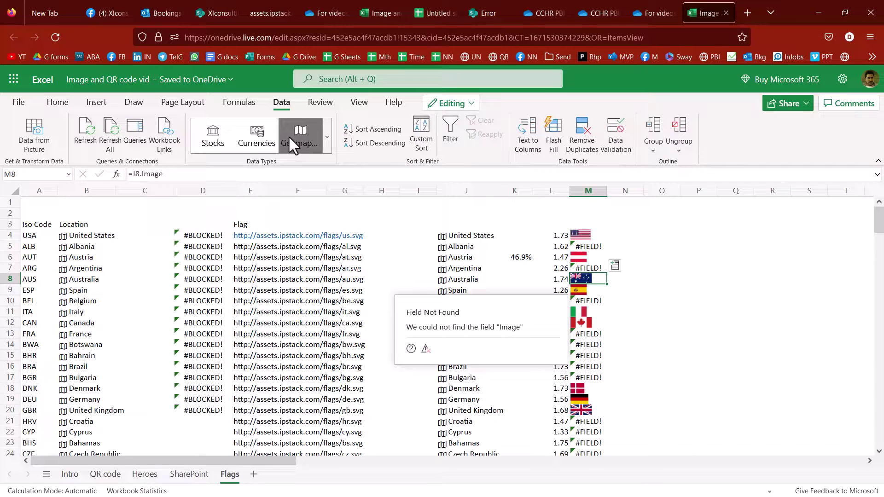
left_click(402, 213)
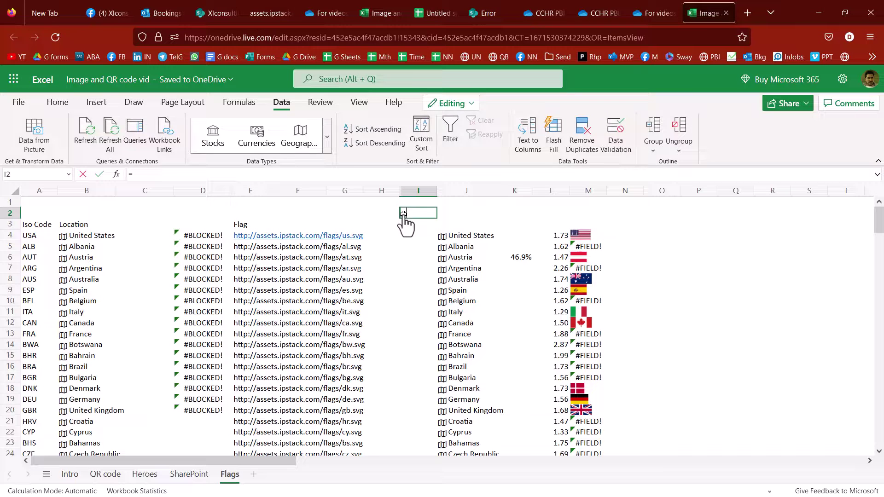
type("=imag")
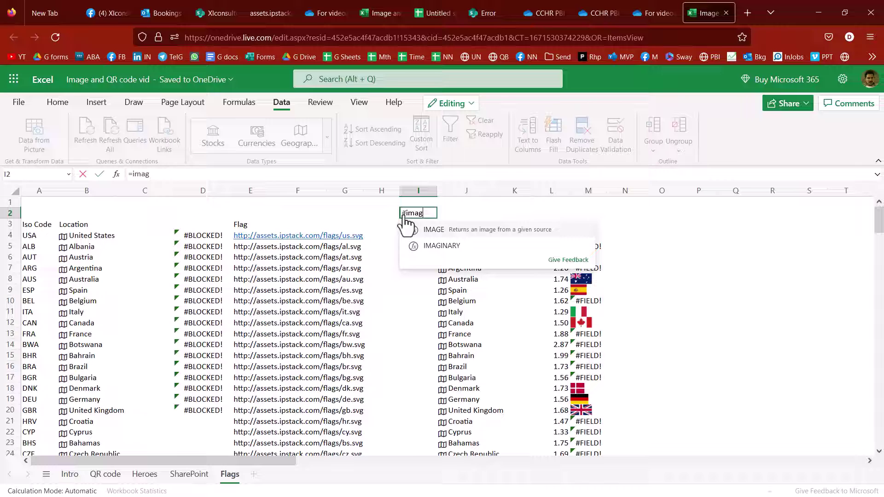
key("Escape")
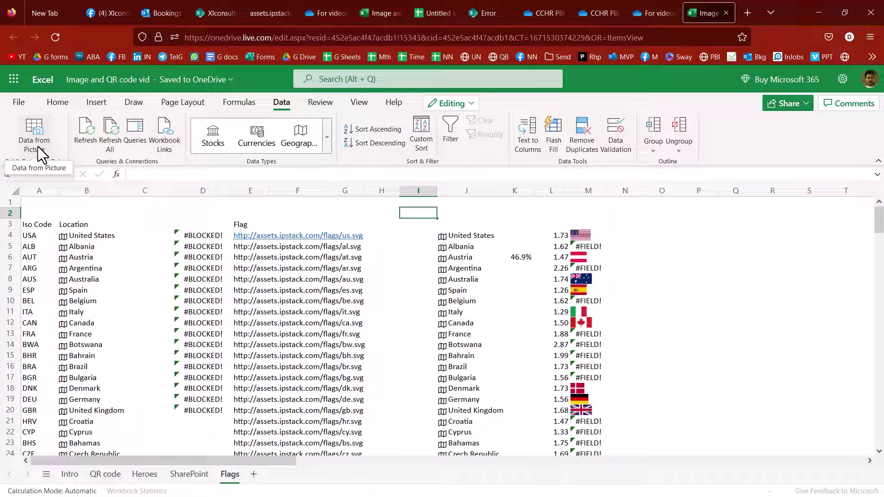
Move from J1 down to the United States row and across to the flag formula in M4
left_click(456, 204)
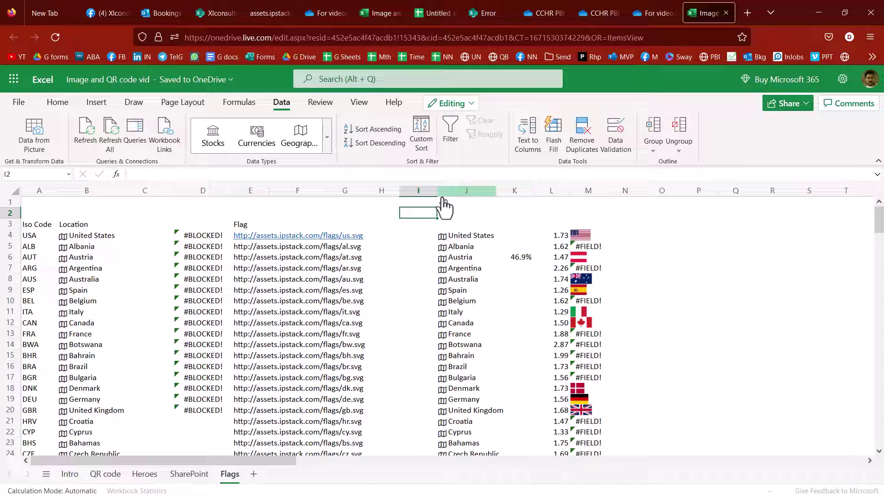
key("Down")
key("Down")
key("Down")
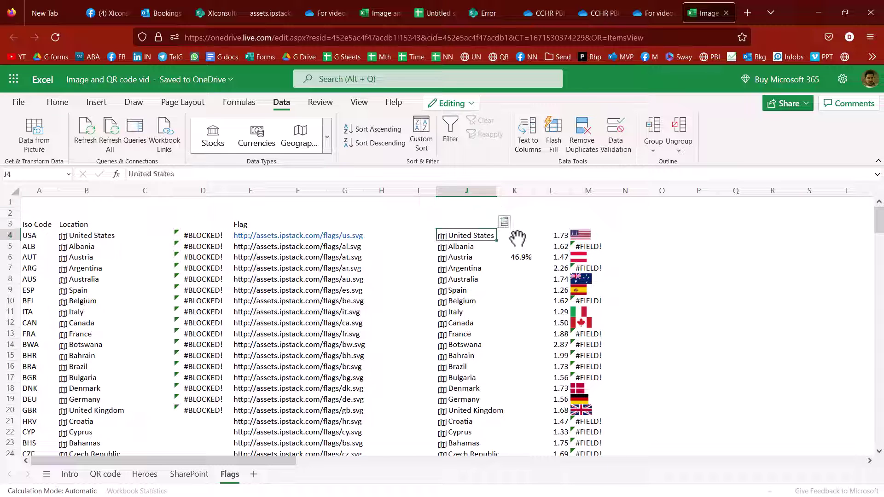
key("Right")
key("Right")
key("Right")
key("Right")
key("Right")
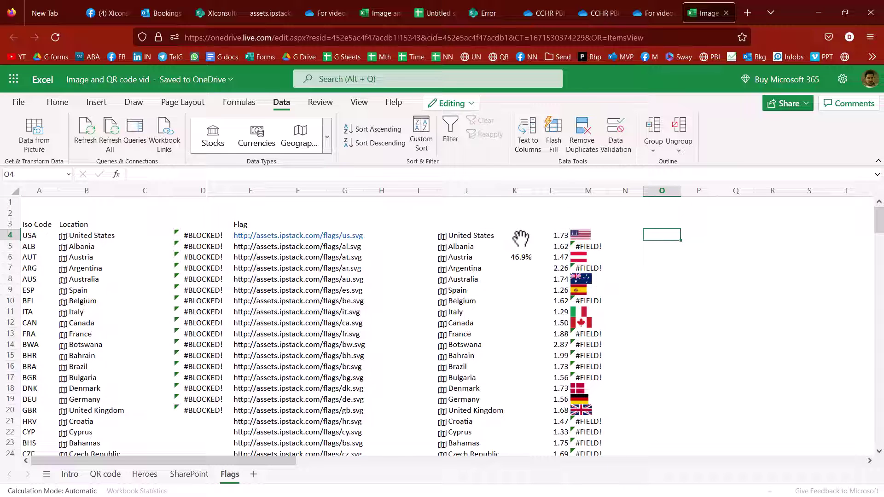
On the Heroes sheet, review the IMAGE formulas in column F down to F10
left_click(145, 475)
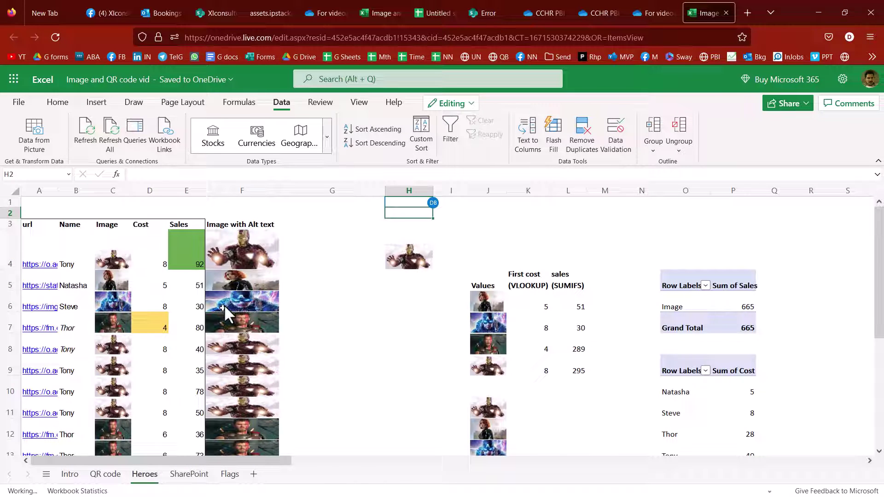
left_click(253, 267)
left_click(260, 290)
left_click(258, 327)
left_click(258, 369)
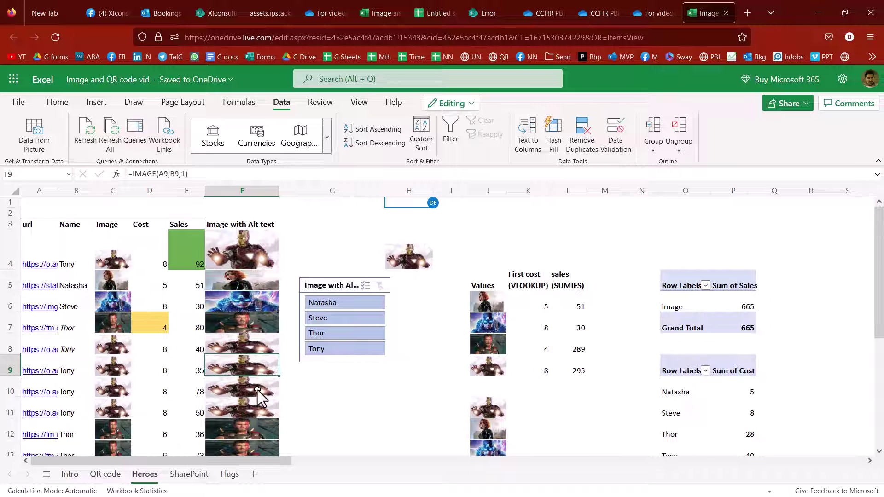
left_click(258, 391)
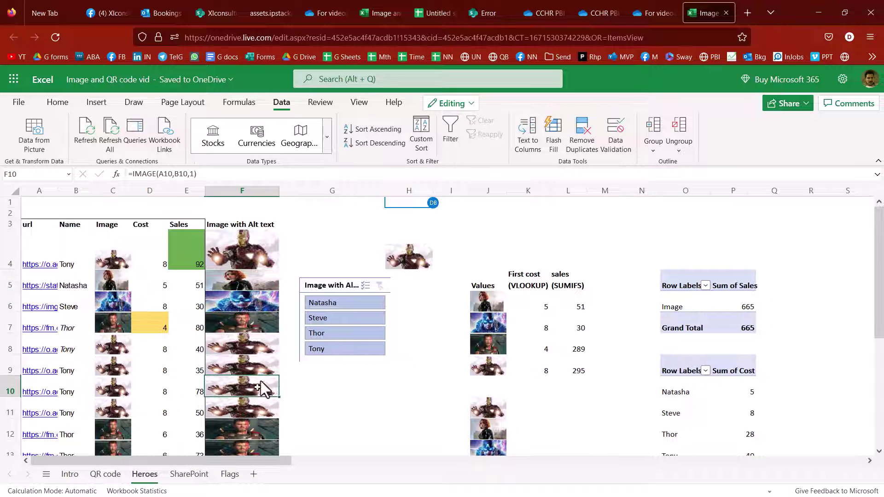
Enter =IMAGE(A5) in N1 so the picture from A5 appears
left_click(572, 202)
key("Right")
key("Right")
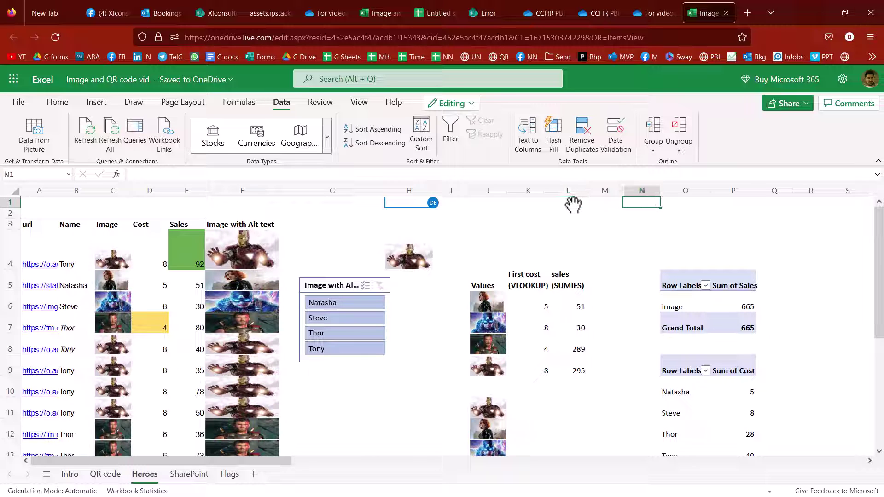
type("=ima")
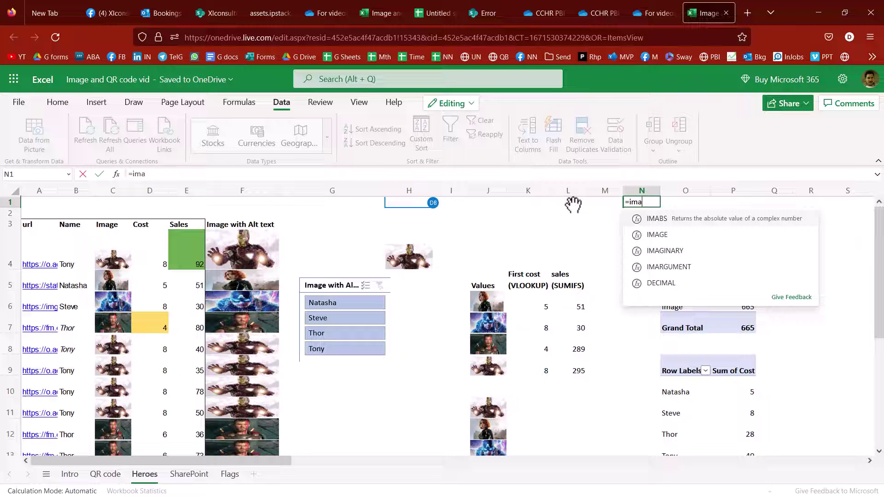
key("Down")
key("Tab")
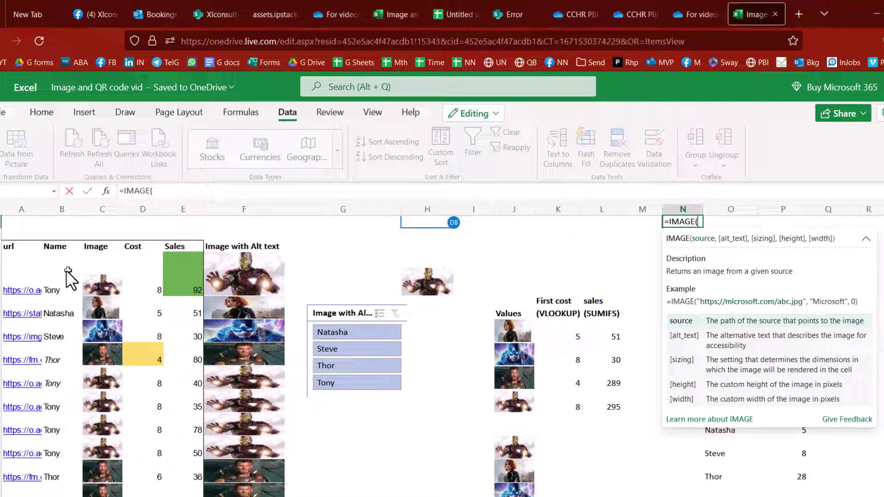
left_click(22, 303)
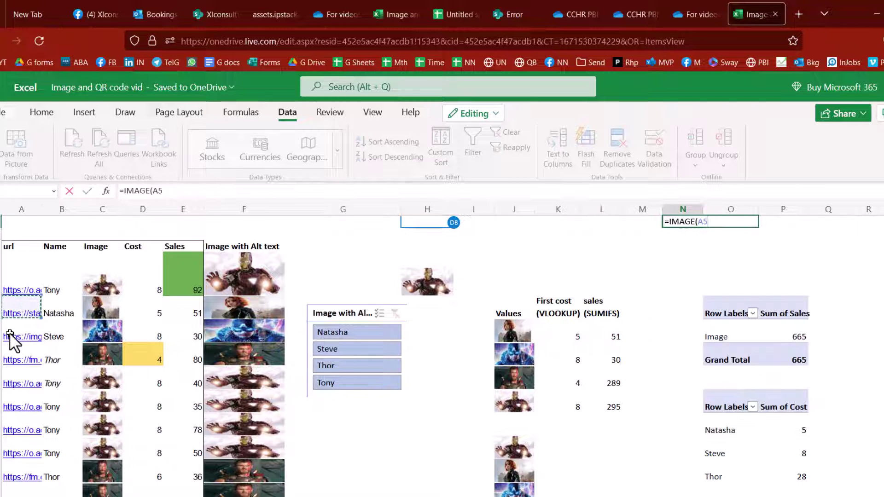
type(")")
key("Return")
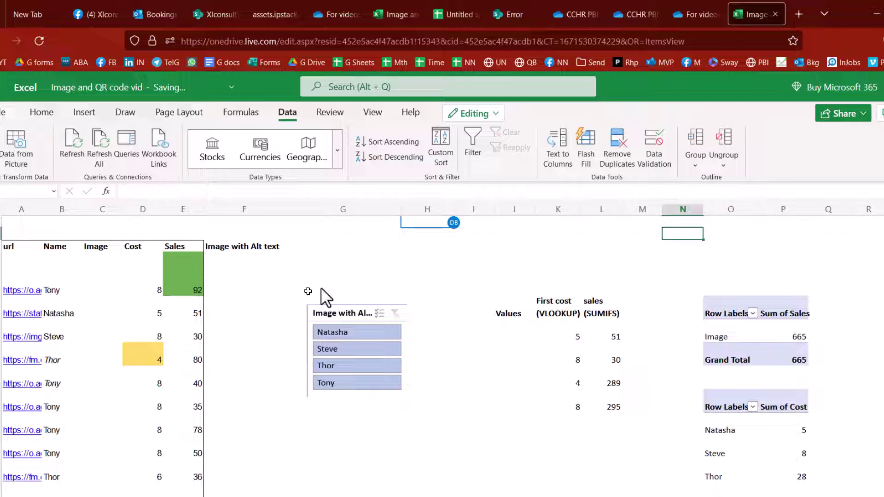
Try adding N2 as a second argument in N1, remove it again, then go to the SharePoint sheet
left_click(688, 221)
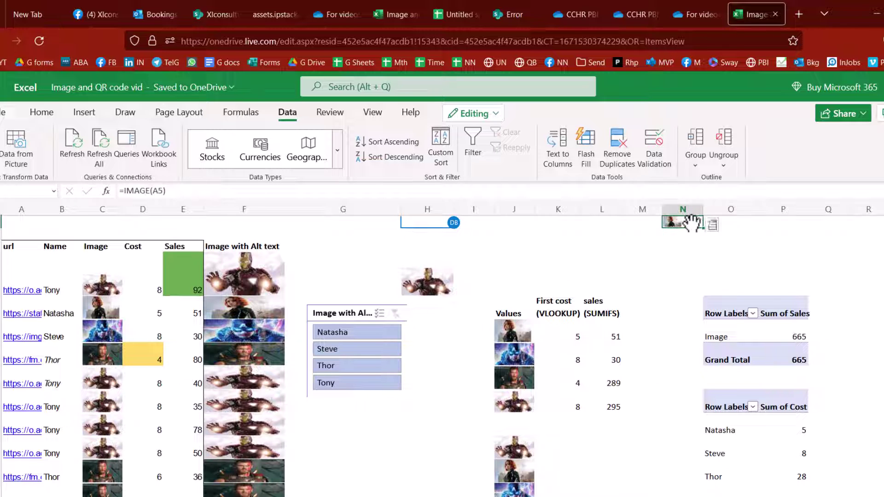
double_click(704, 221)
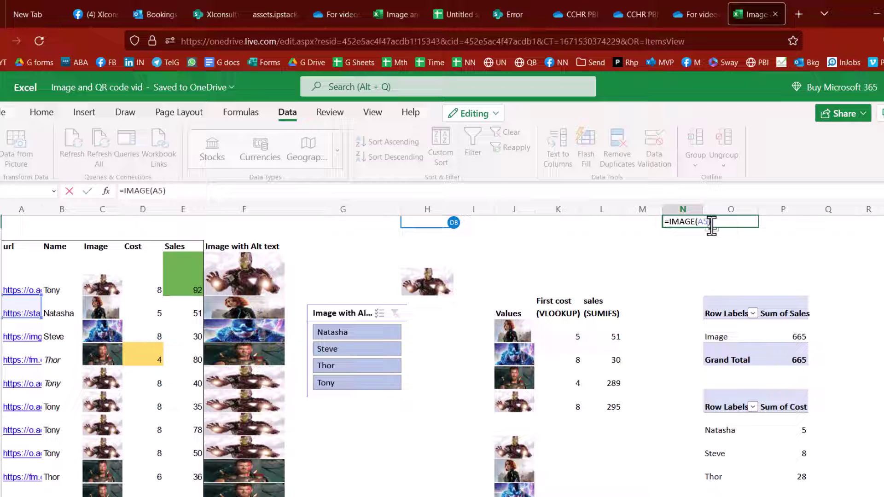
type(",")
left_click(711, 230)
key("BackSpace")
key("BackSpace")
key("BackSpace")
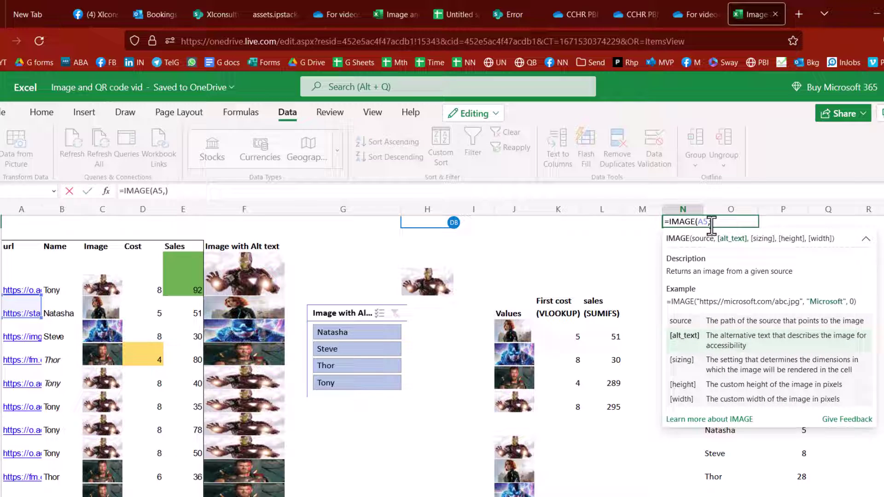
key("Escape")
left_click(676, 247)
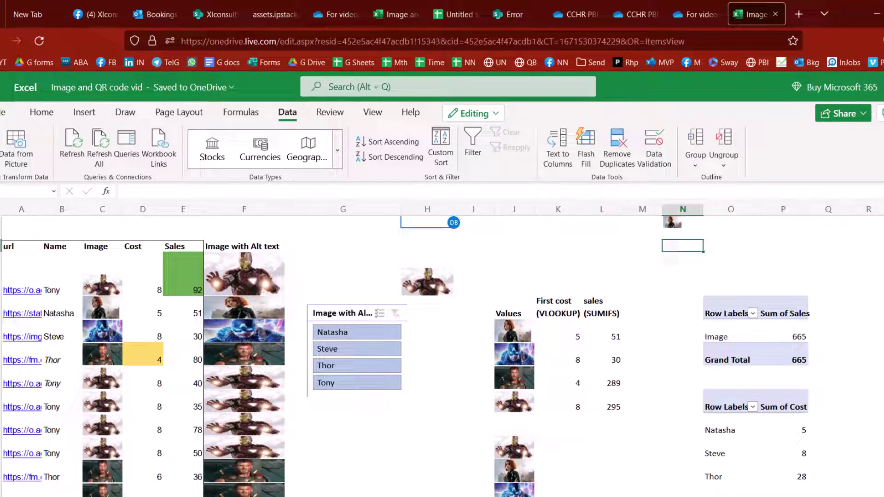
left_click(204, 473)
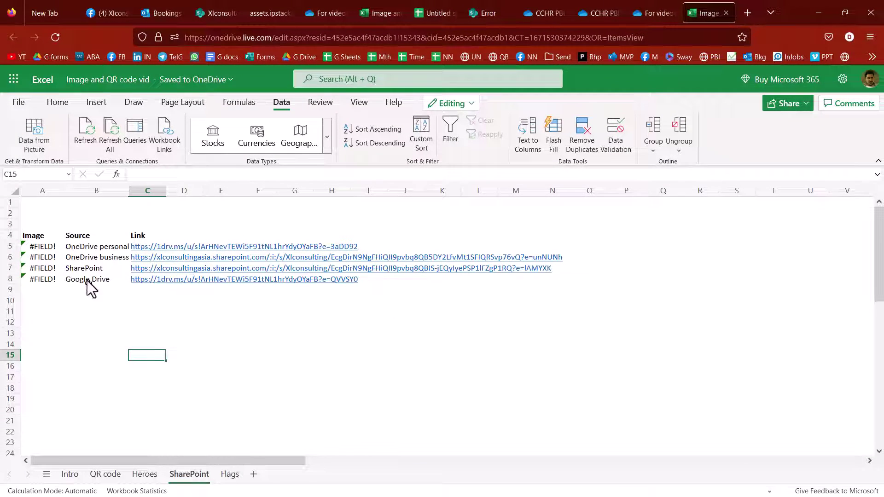
Review the IMAGE formulas in A6 and A8, then the US flag formula and Albania URL on Flags
left_click(53, 256)
left_click(52, 279)
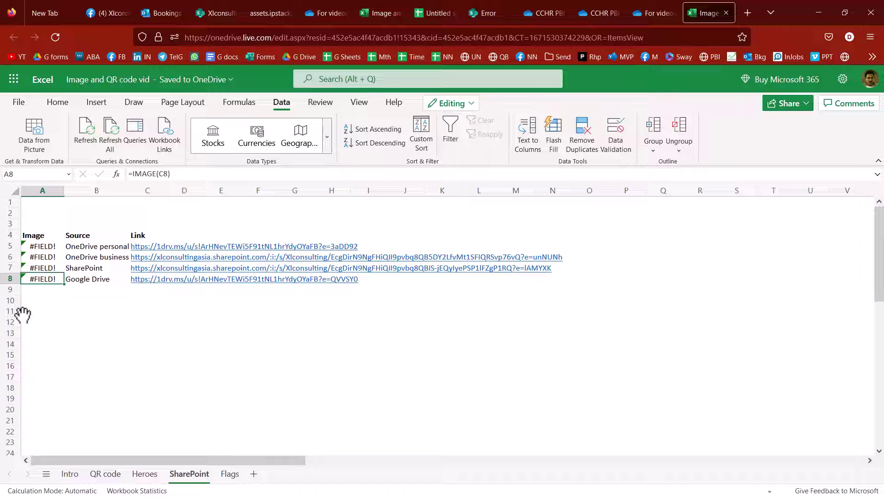
left_click(230, 473)
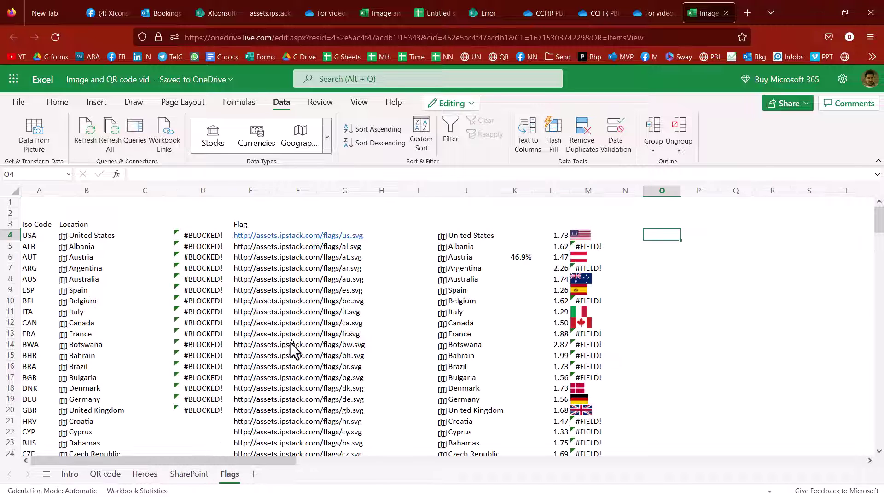
left_click(593, 236)
left_click(254, 245)
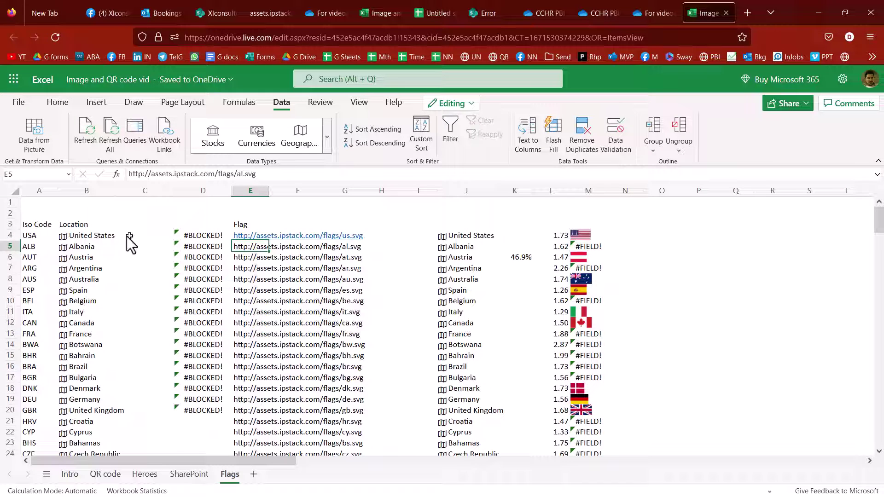
Insert a blank column C in the Flags sheet, then move to the Google Sheets spreadsheet
left_click(138, 191)
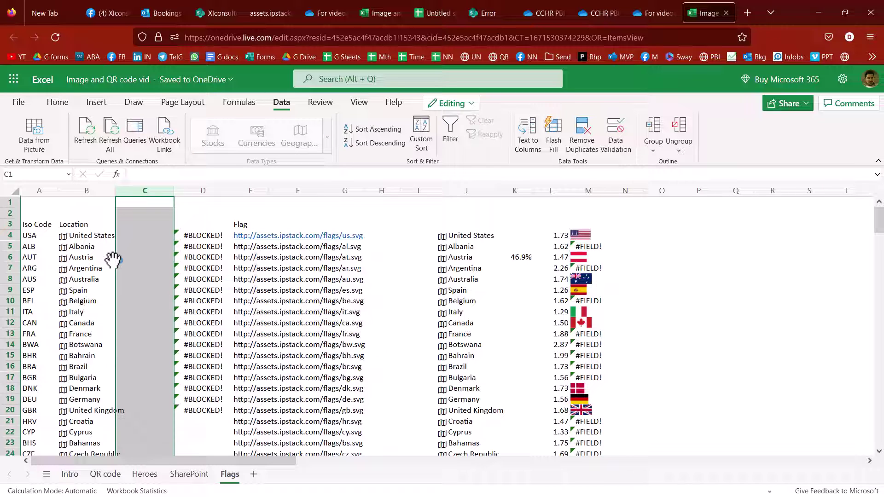
key("ctrl+plus")
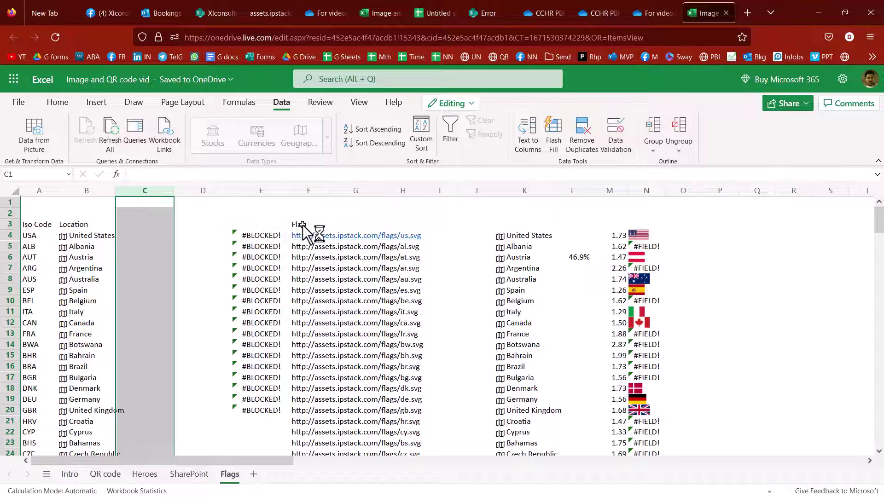
left_click(435, 13)
left_click(252, 172)
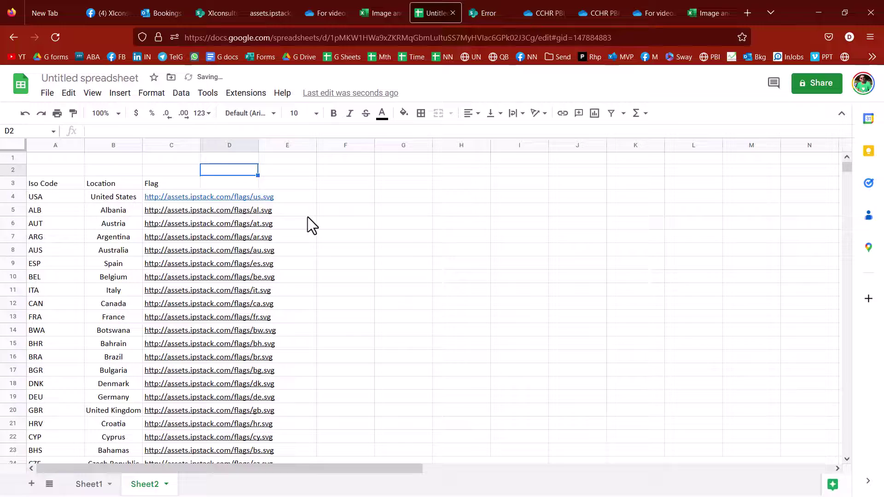
Enter =IMAGE(C4) in F4 to show the first country's flag
key("Down")
key("Right")
key("Right")
key("Down")
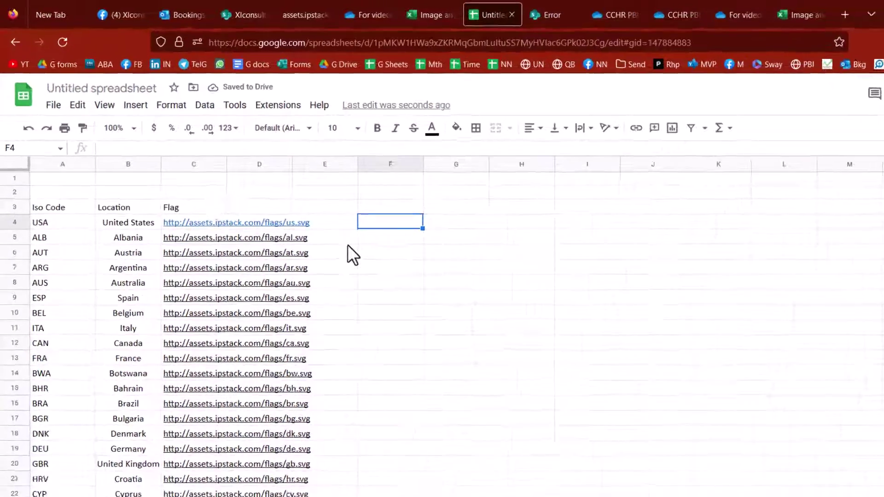
type("=imag")
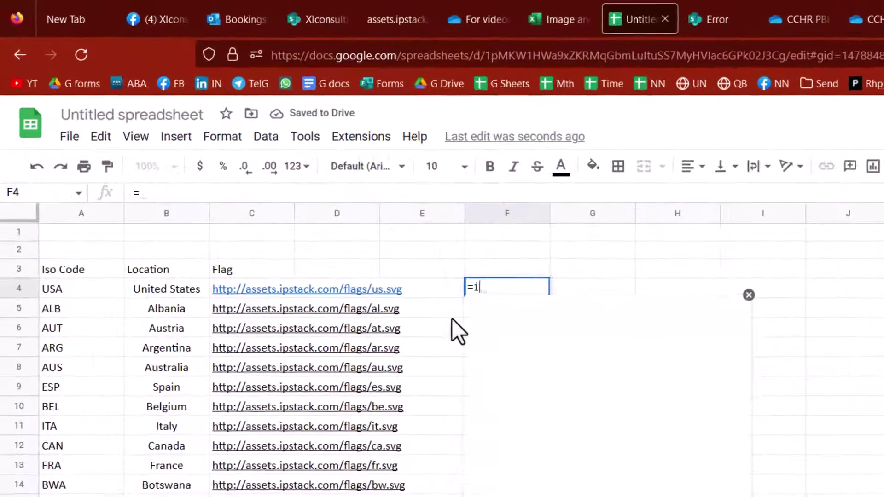
key("Tab")
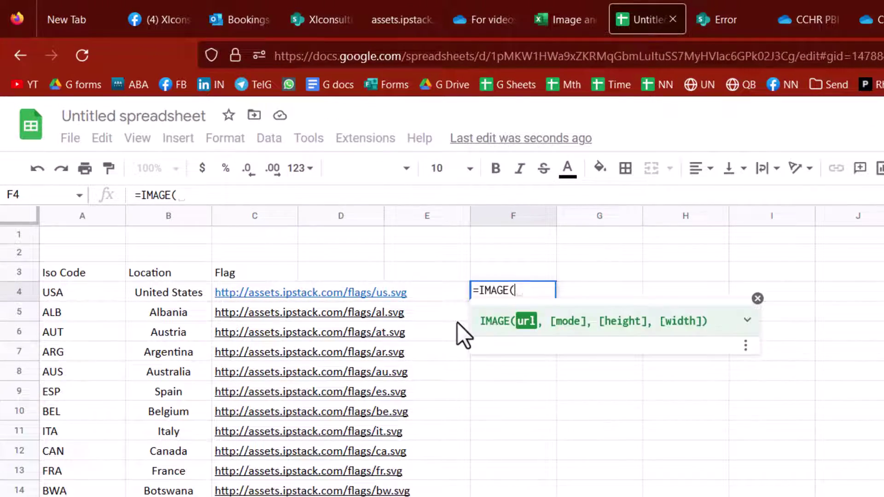
key("Left")
key("Left")
key("Left")
key("Return")
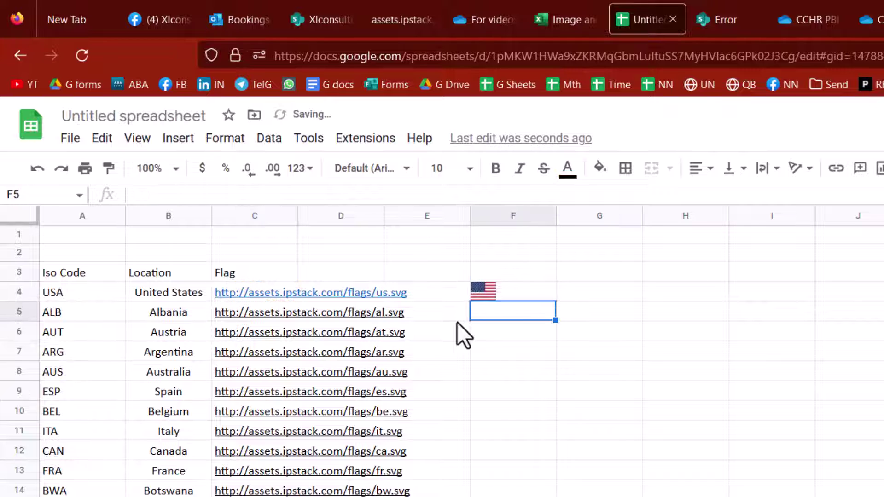
Copy the flag formula down column F to row 19, then fill F19:F197 with Ctrl+D
left_click(500, 295)
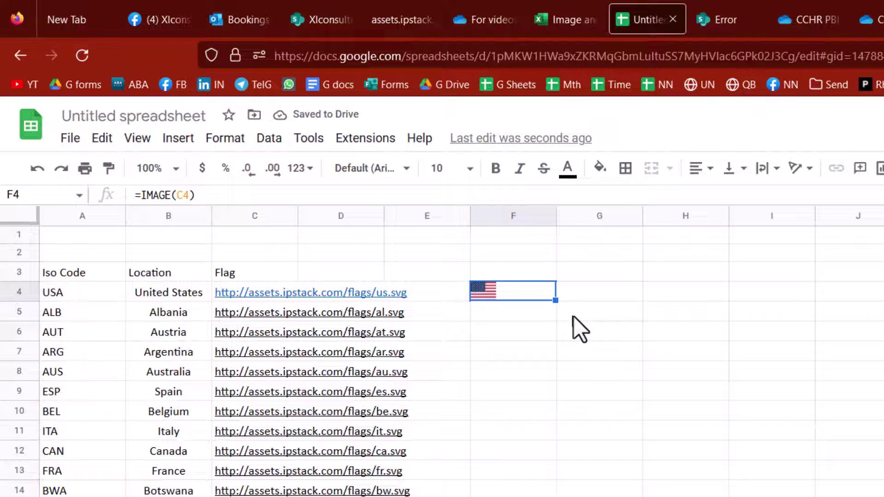
left_click_drag(556, 301, 555, 496)
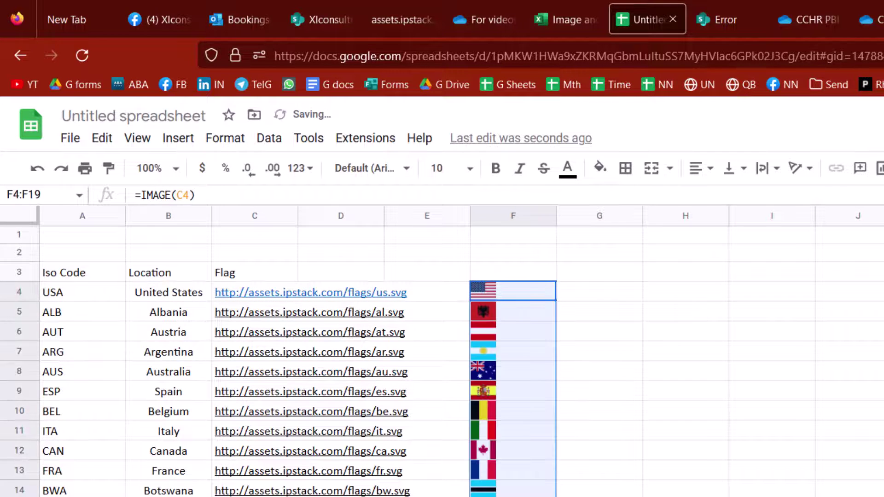
left_click(138, 397)
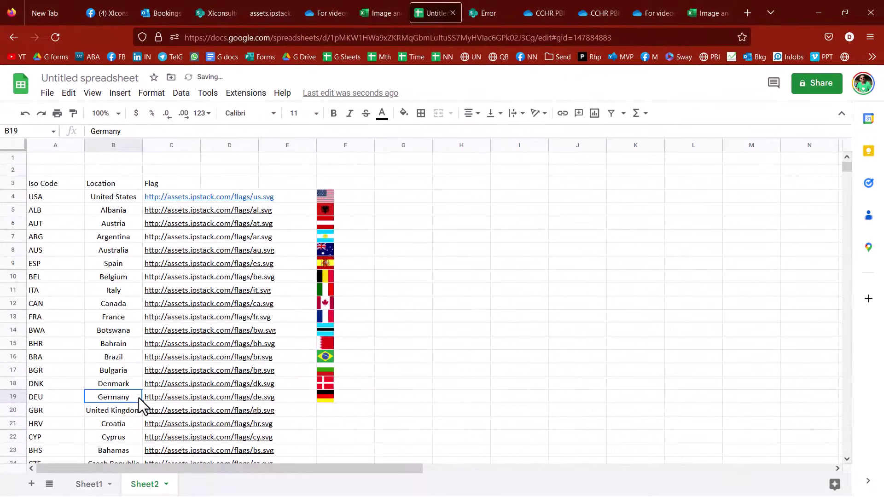
key("ctrl+Down")
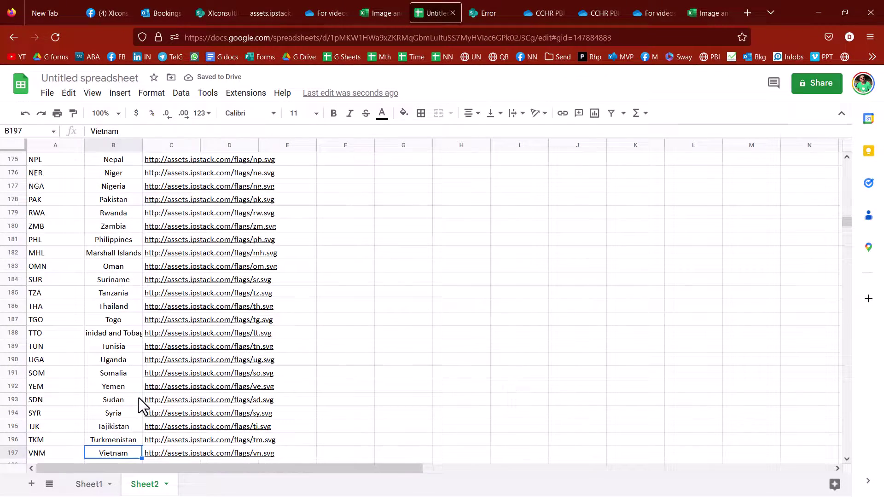
key("Right")
key("Right")
key("Right")
key("Right")
key("ctrl+shift+Up")
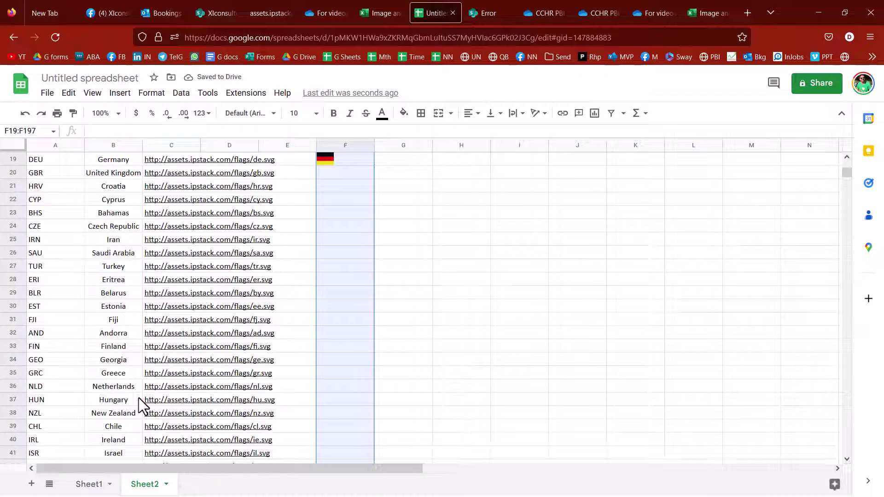
key("ctrl+d")
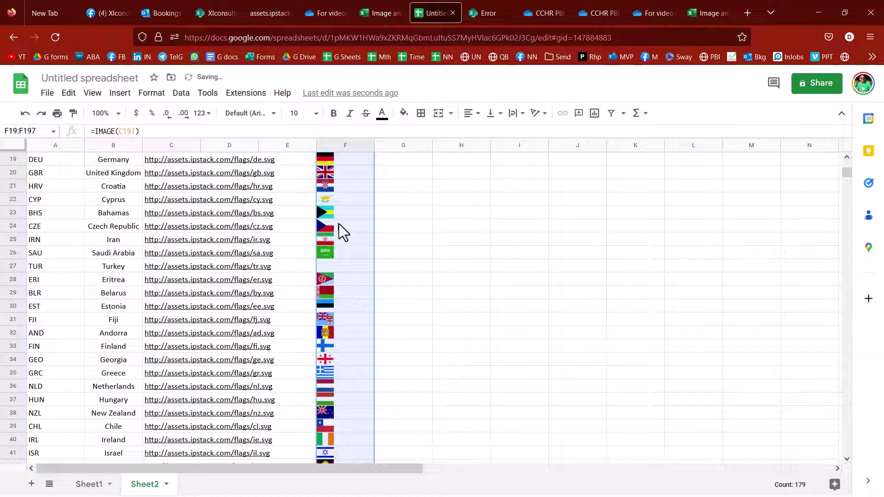
Check the flag formulas further down column F, from F24 to F66
left_click(338, 225)
left_click(332, 257)
left_click(334, 294)
left_click(327, 350)
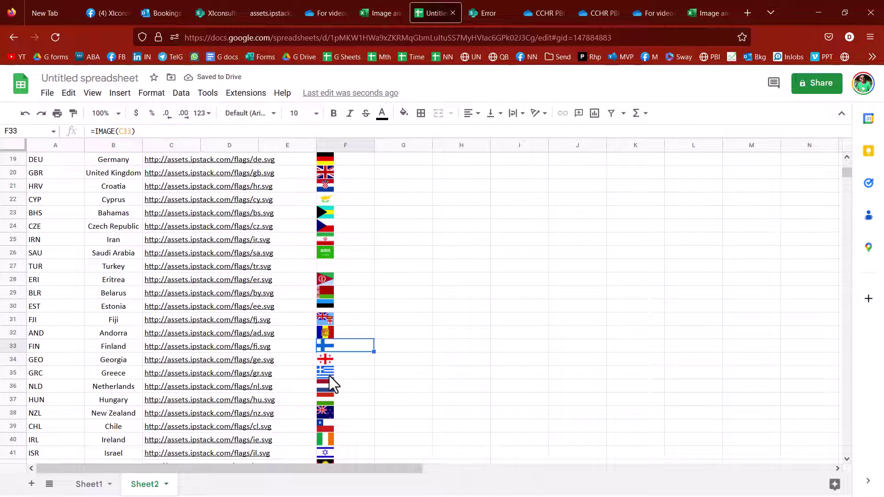
scroll(330, 375, "down", 9)
left_click(327, 362)
left_click(346, 387)
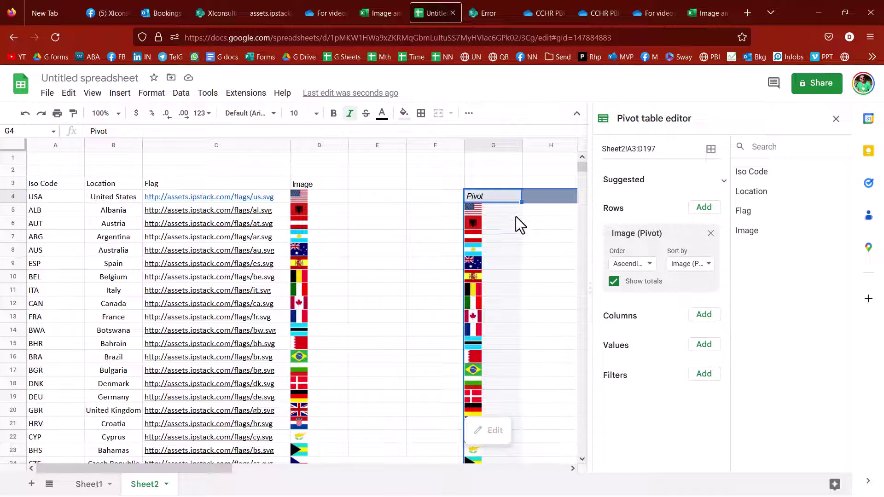
Look over the pivot table flags, then start an IMAGE formula in E4 and cancel it
left_click(516, 217)
left_click(513, 226)
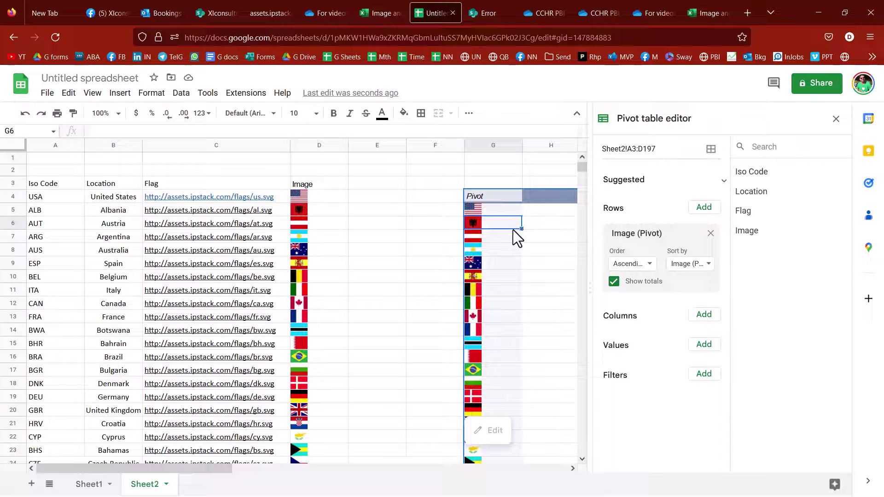
left_click(397, 198)
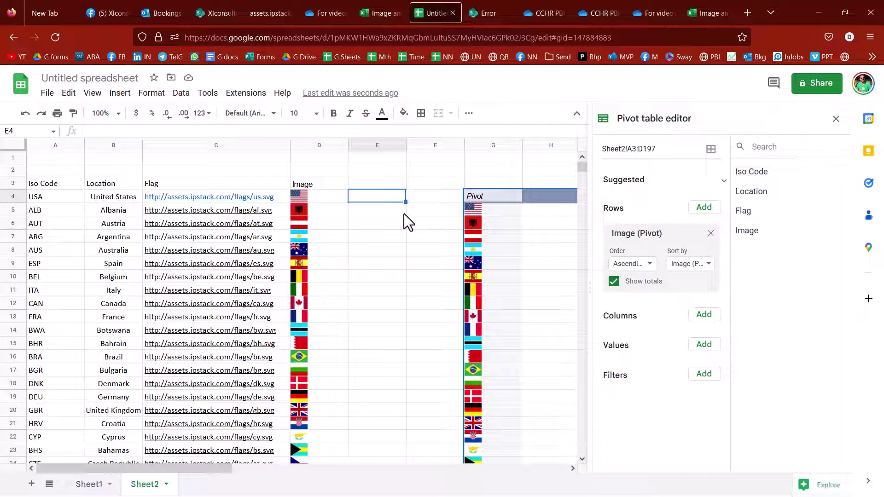
type("=imag")
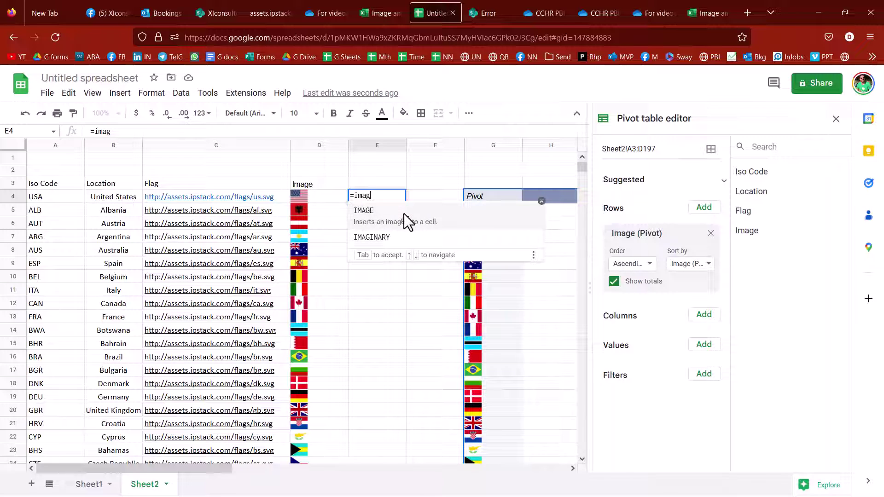
key("Tab")
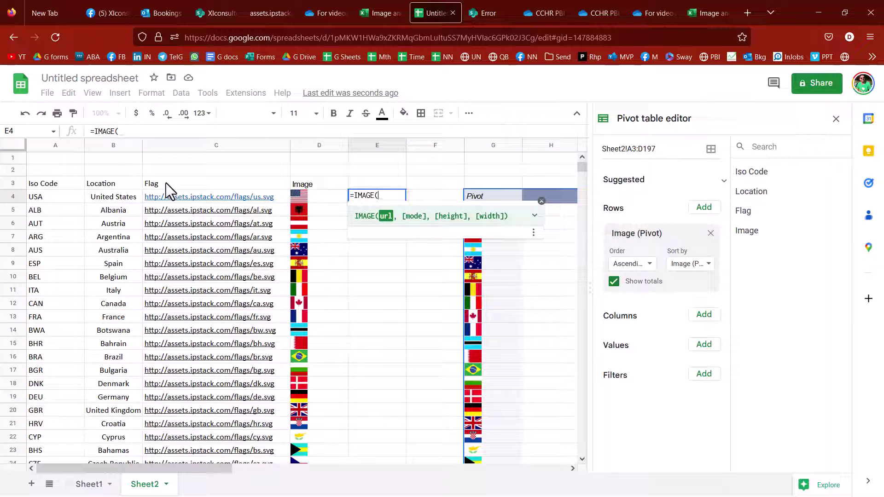
key("Escape")
left_click(369, 181)
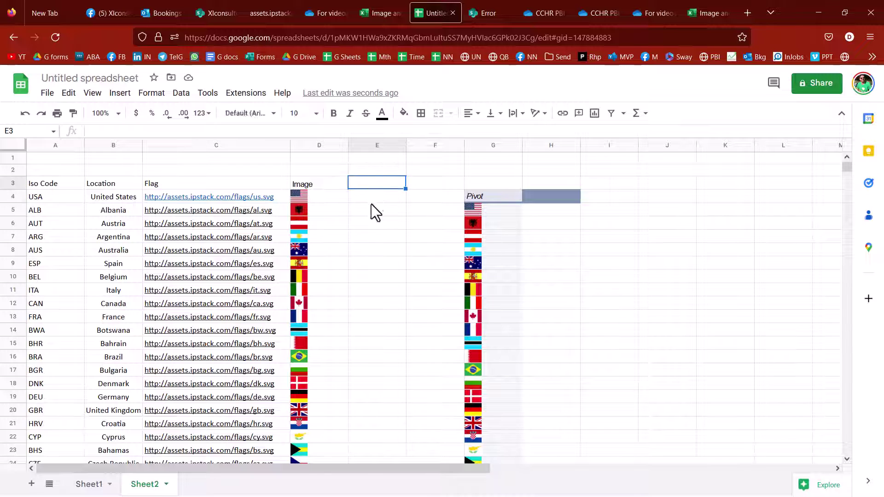